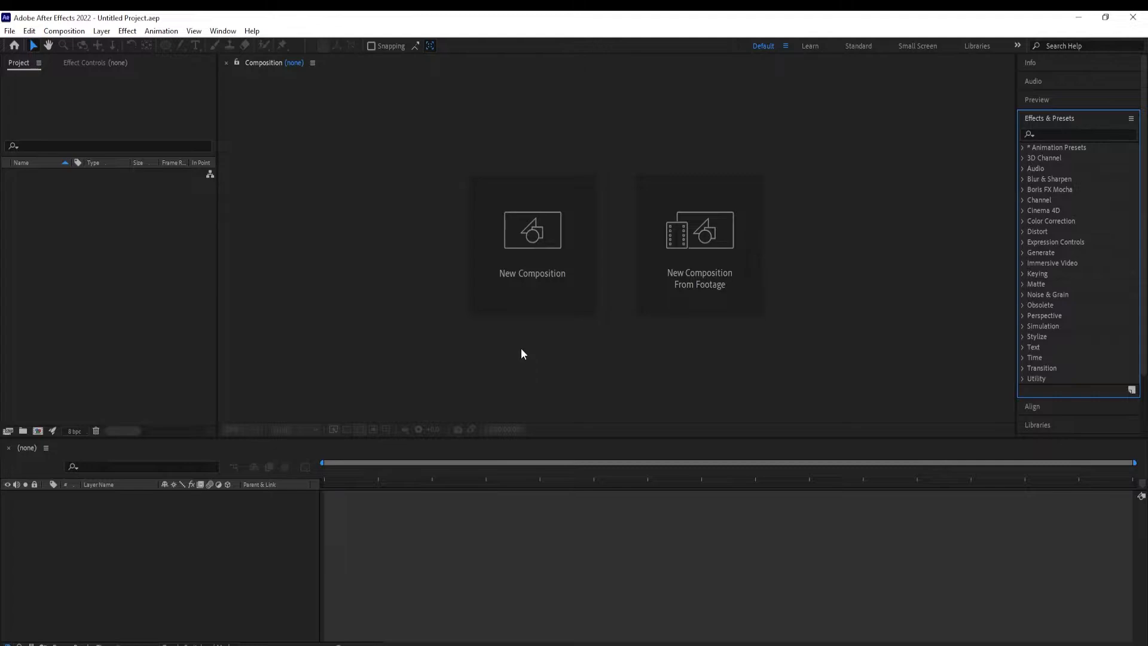
Create a 1920 x 1080 composition named Main Comp at 30 fps with a duration of 8 seconds
left_click(534, 280)
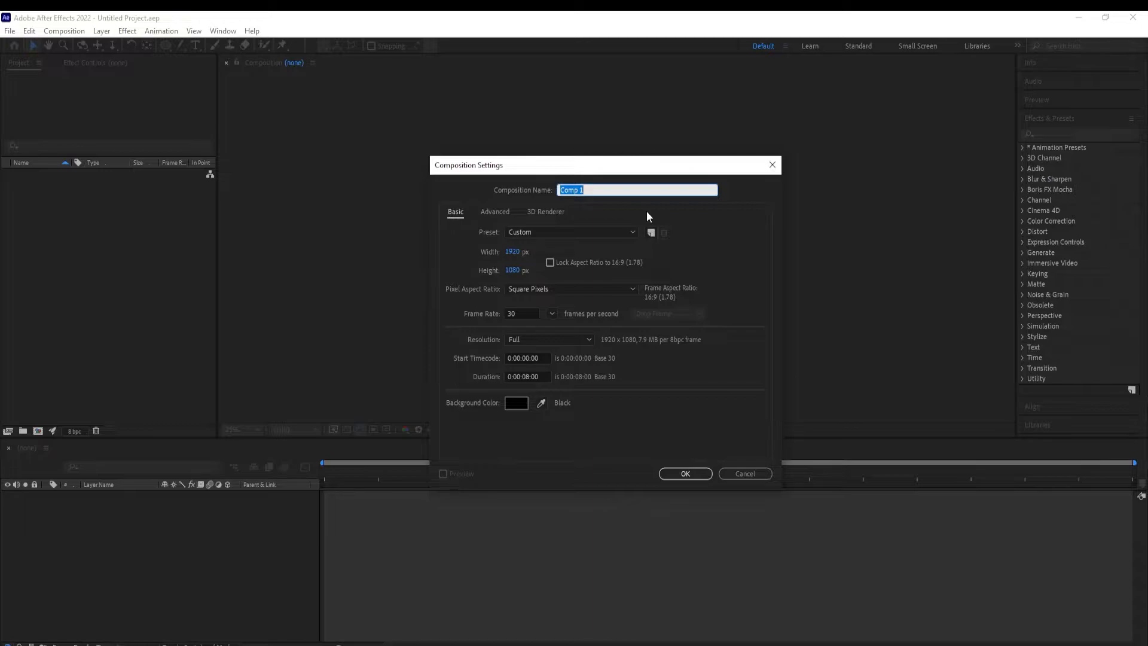
type("Main C")
key("Return")
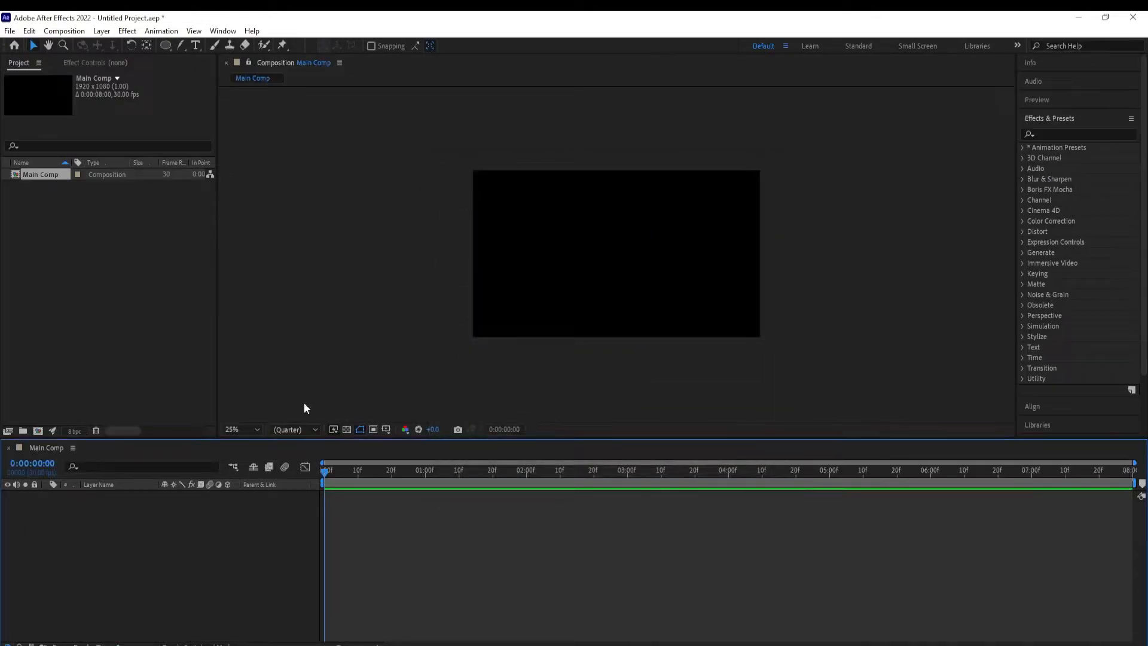
Add a new solid layer named BG to the composition
right_click(171, 580)
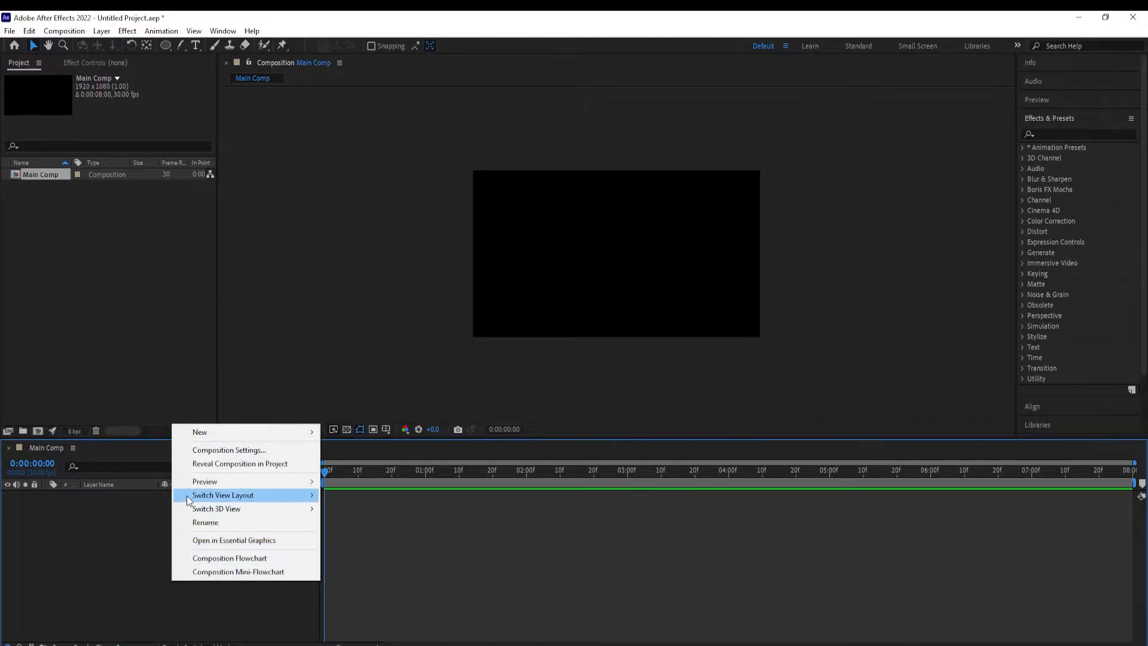
mouse_move(198, 432)
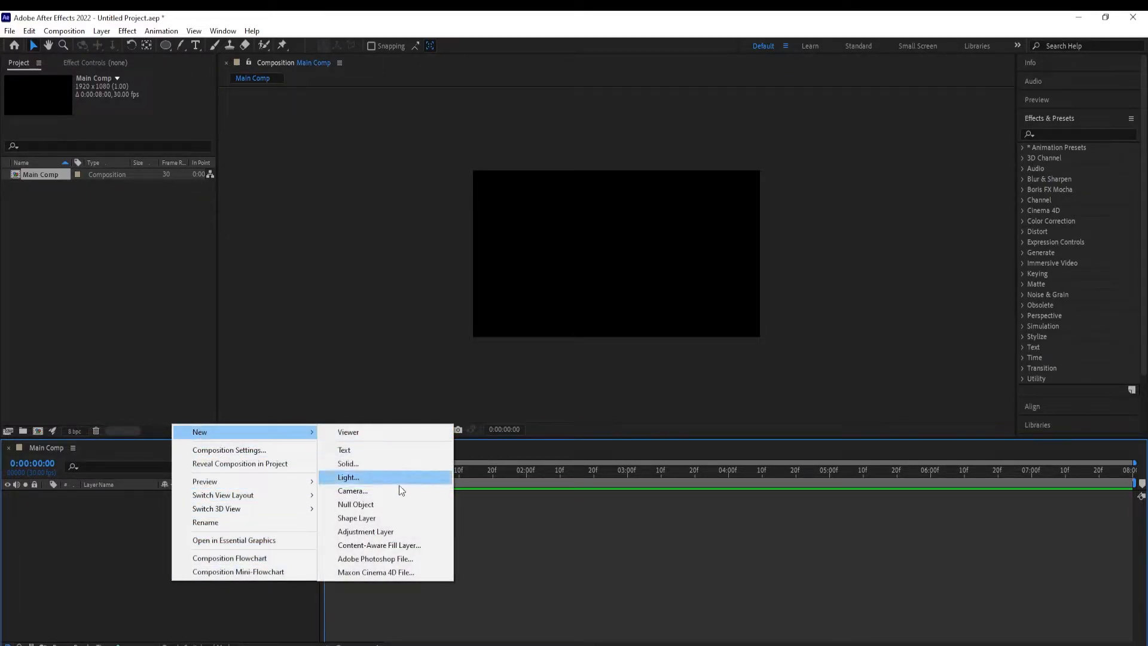
left_click(374, 466)
type("BG")
key("Return")
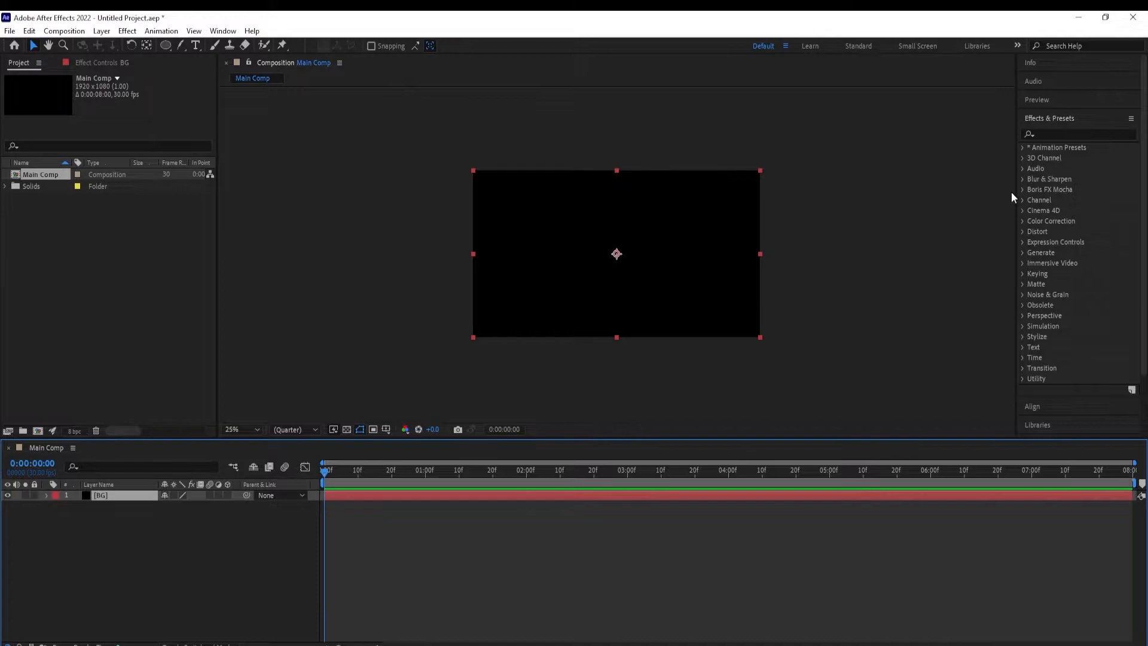
Find the Gradient Ramp effect and apply it to the BG layer
left_click(1050, 116)
left_click(1054, 117)
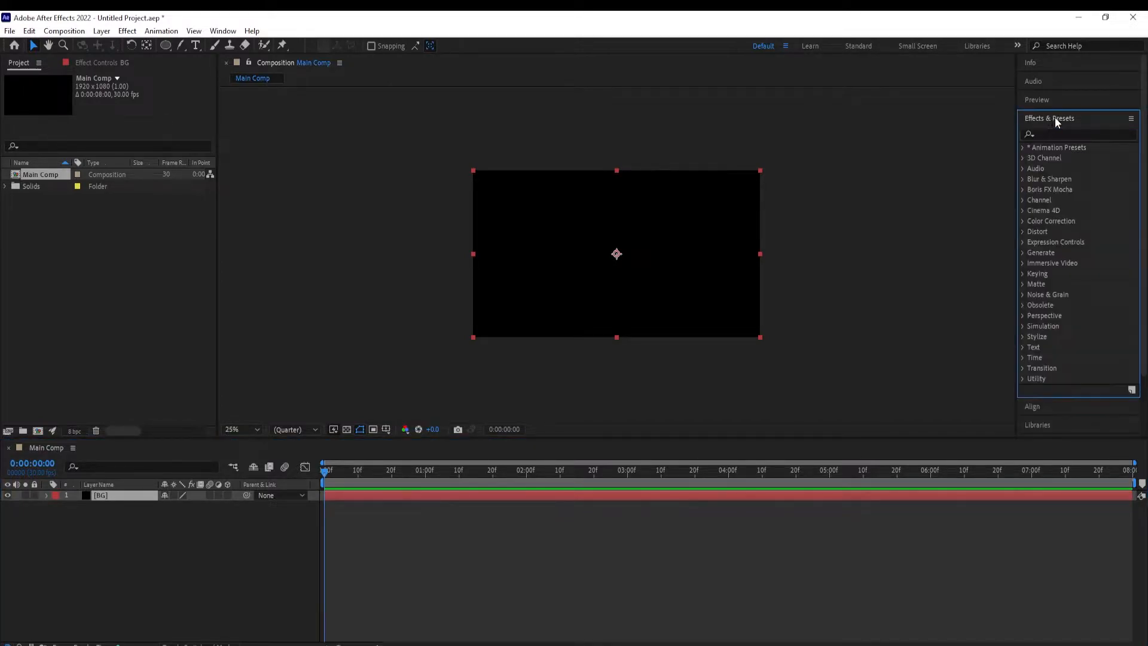
left_click(1085, 131)
type("gradient")
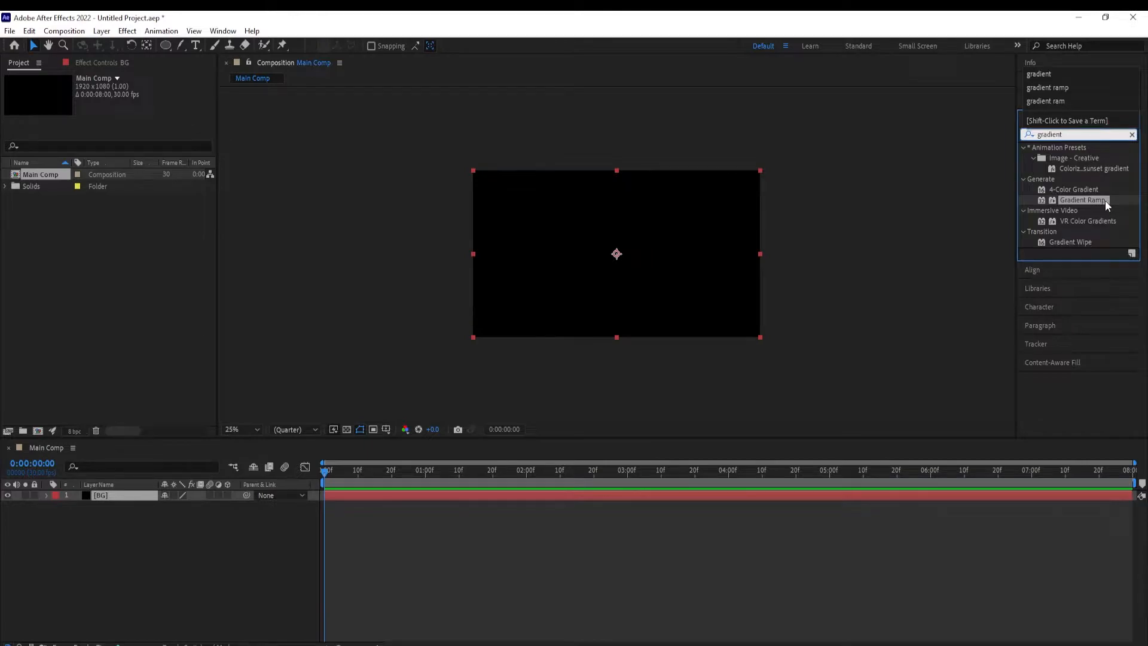
double_click(1104, 200)
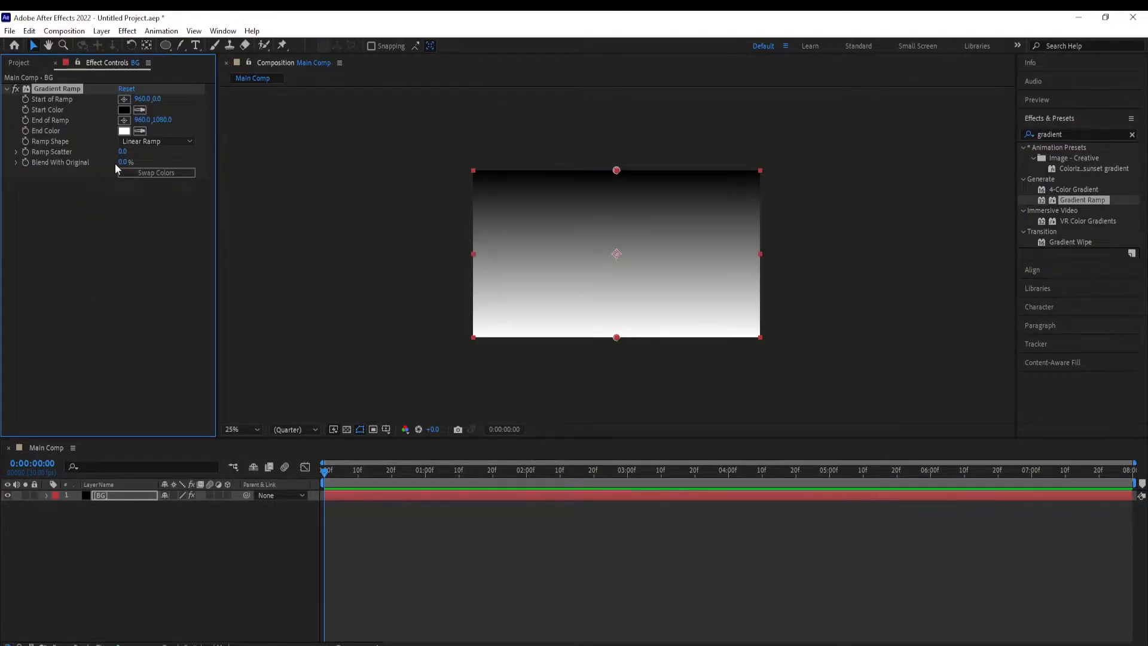
Set the gradient's start color to dark blue 15406D and its end color to black 000000
left_click(124, 110)
left_click(598, 321)
mouse_move(572, 334)
left_mouse_down()
mouse_move(547, 362)
mouse_move(554, 350)
left_mouse_up()
left_click(598, 326)
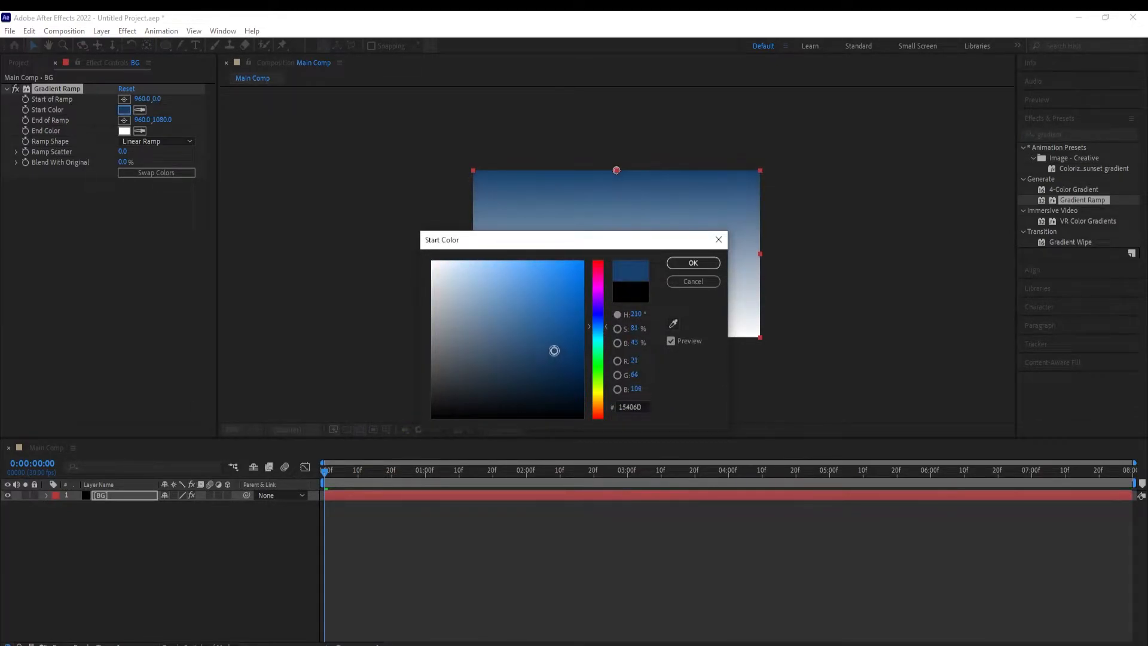
left_click(693, 263)
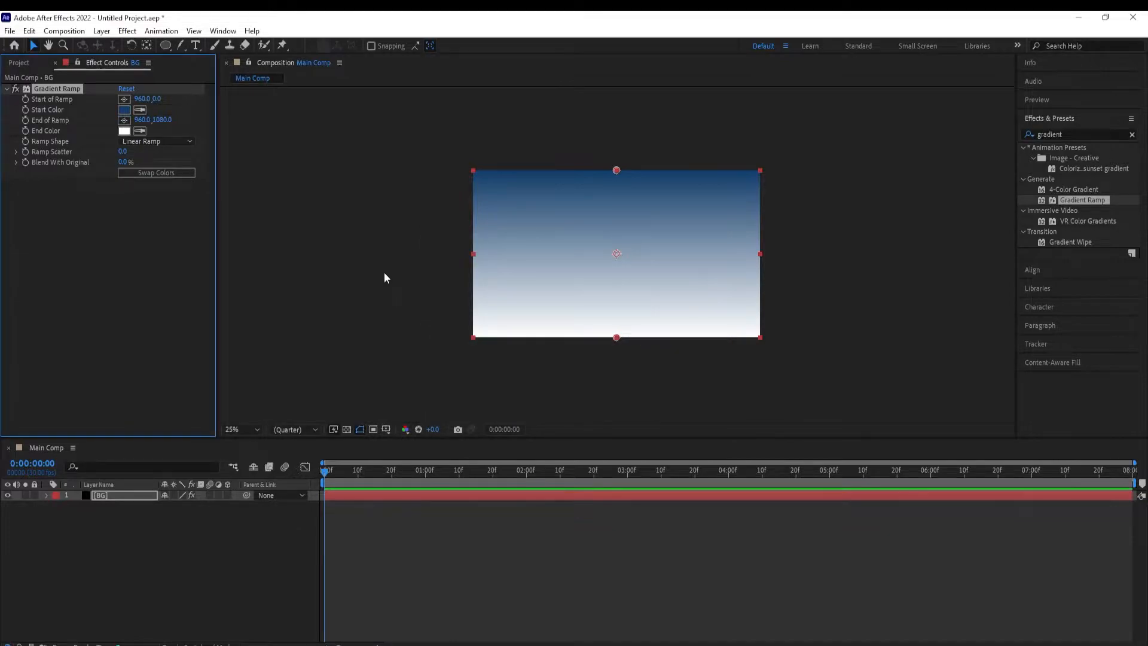
left_click(122, 131)
left_click_drag(440, 390, 393, 443)
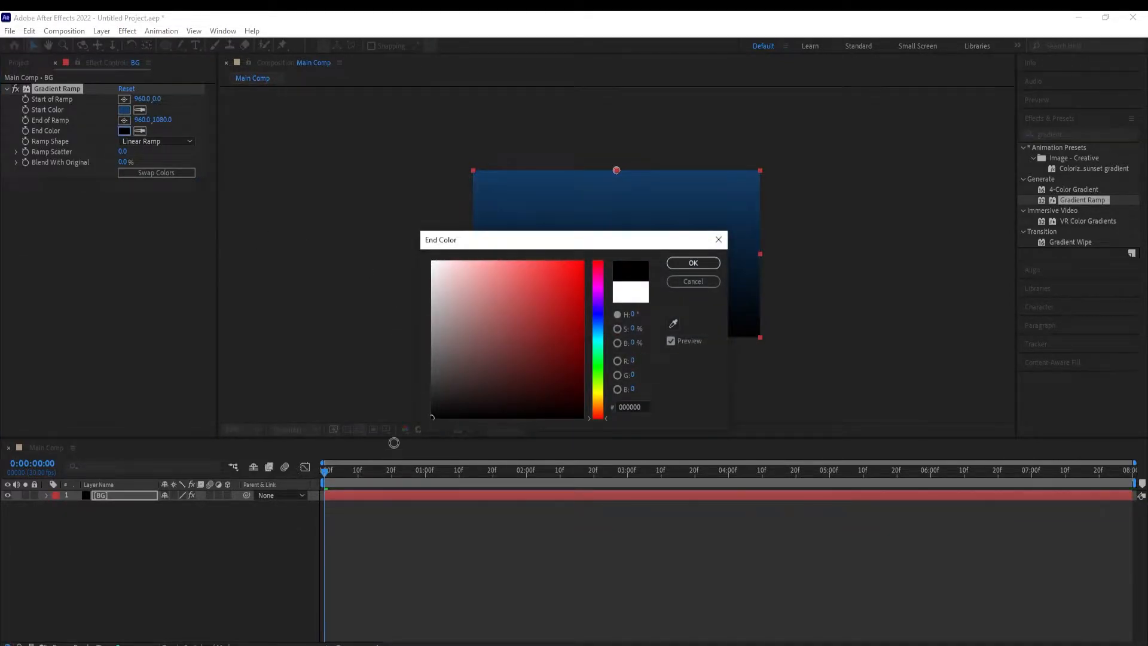
left_click(694, 262)
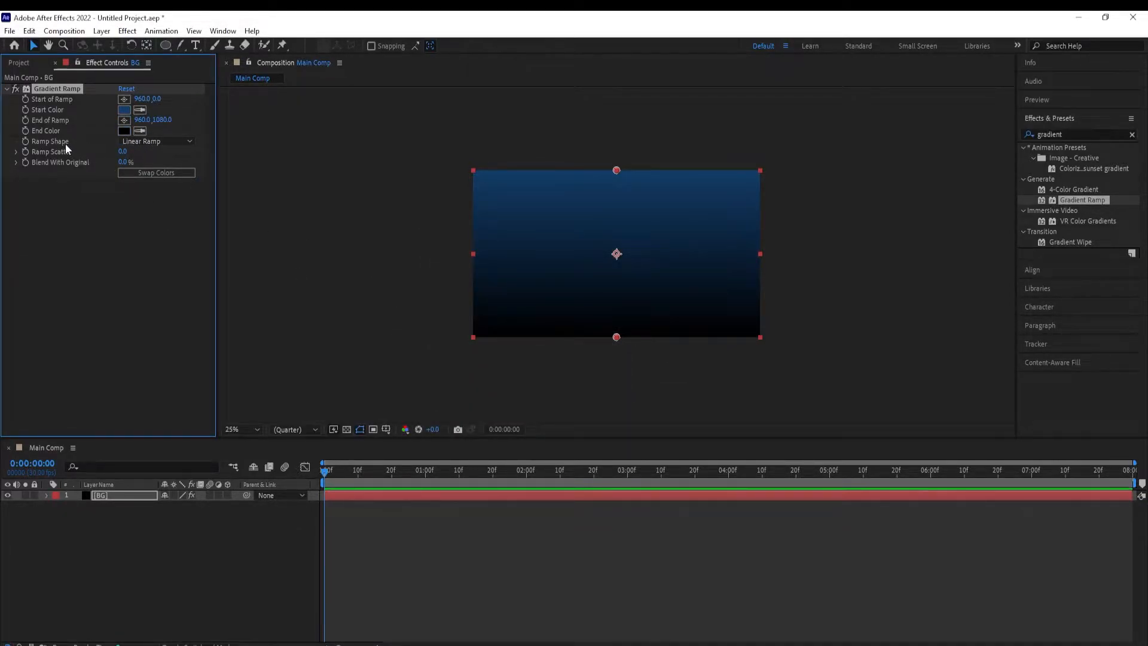
Make the gradient a Radial Ramp starting near the frame's centre at about 952, 552 and ending below the lower-left corner at about 76, 1408
left_click(136, 142)
left_click(150, 167)
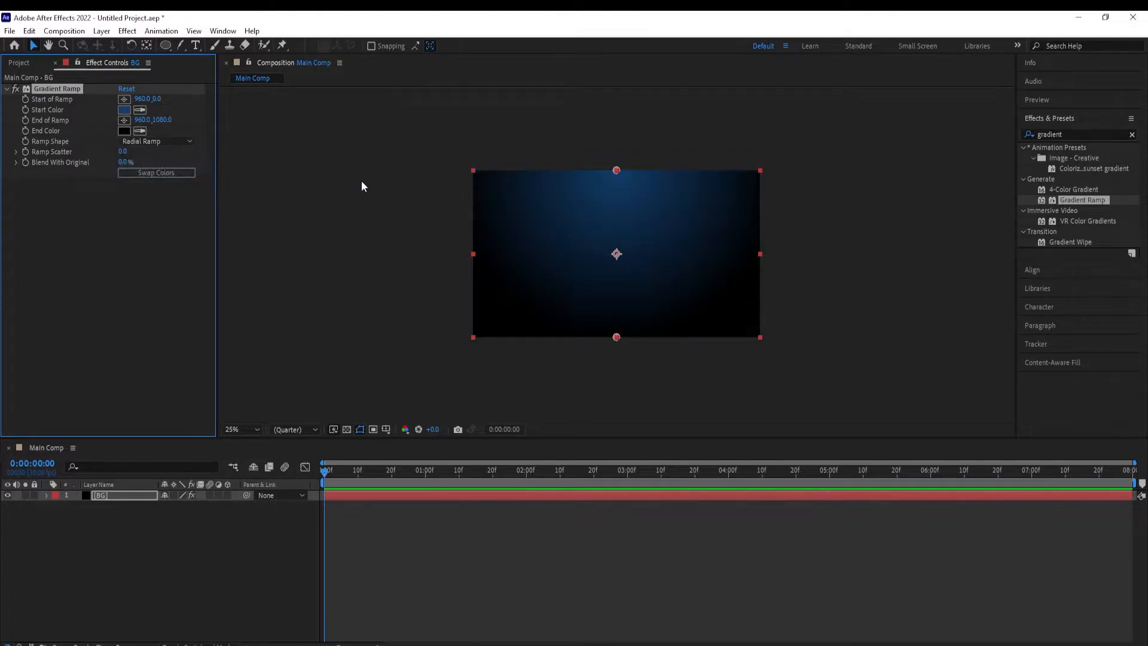
left_click_drag(616, 168, 617, 254)
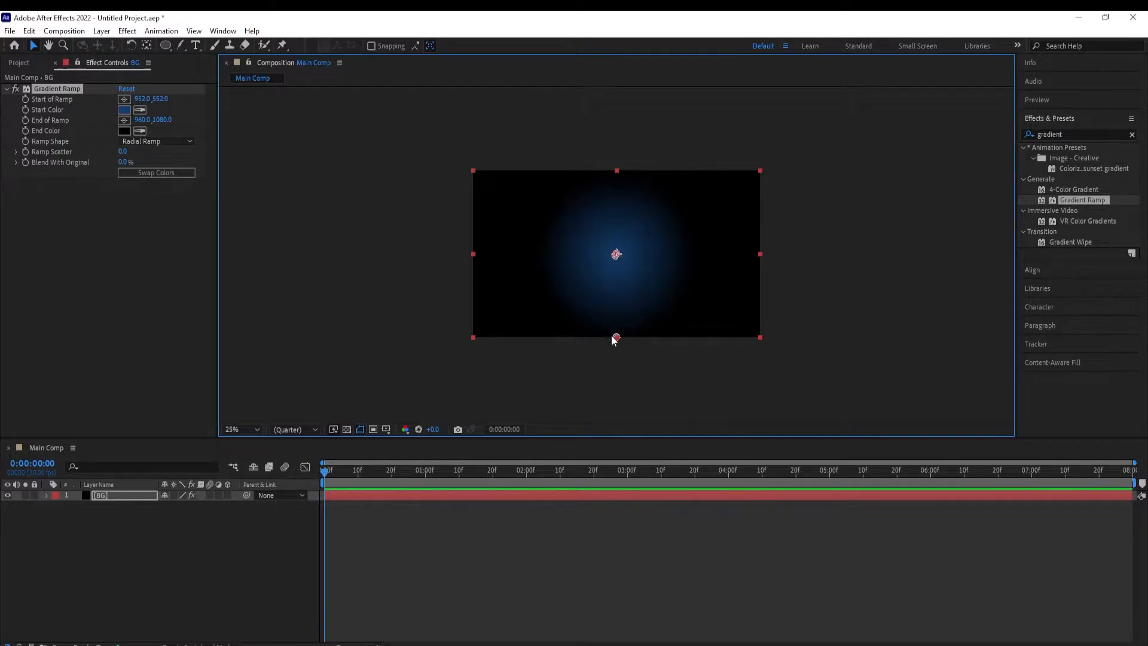
left_click_drag(616, 338, 485, 389)
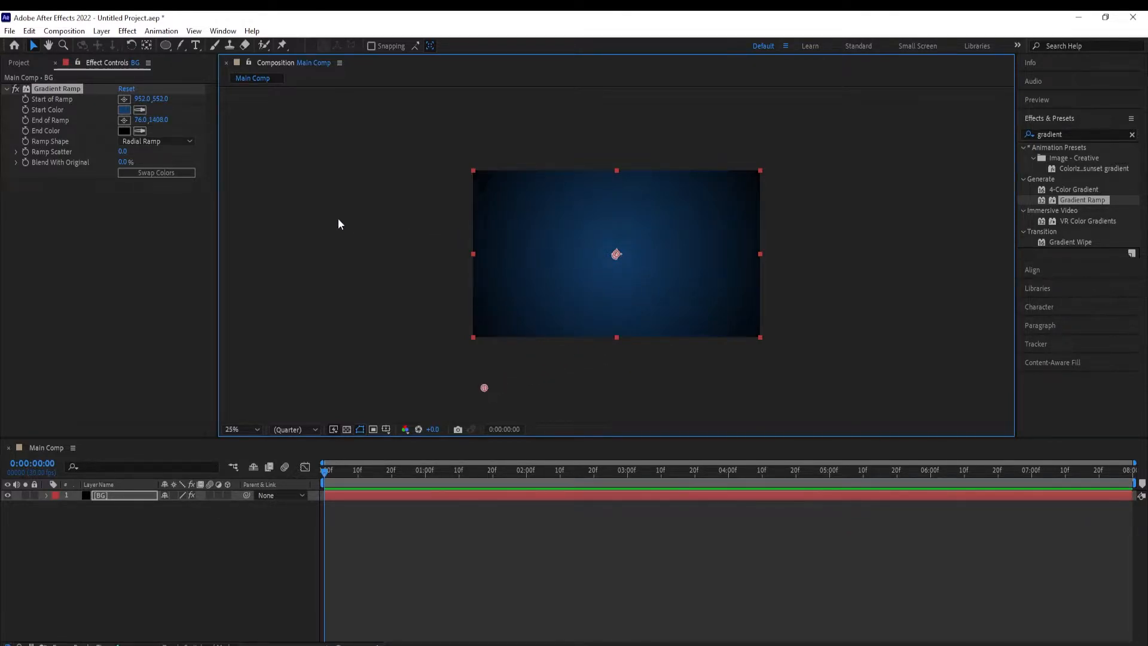
Set the gradient's Ramp Scatter to 50 and deselect the BG layer
left_click(123, 152)
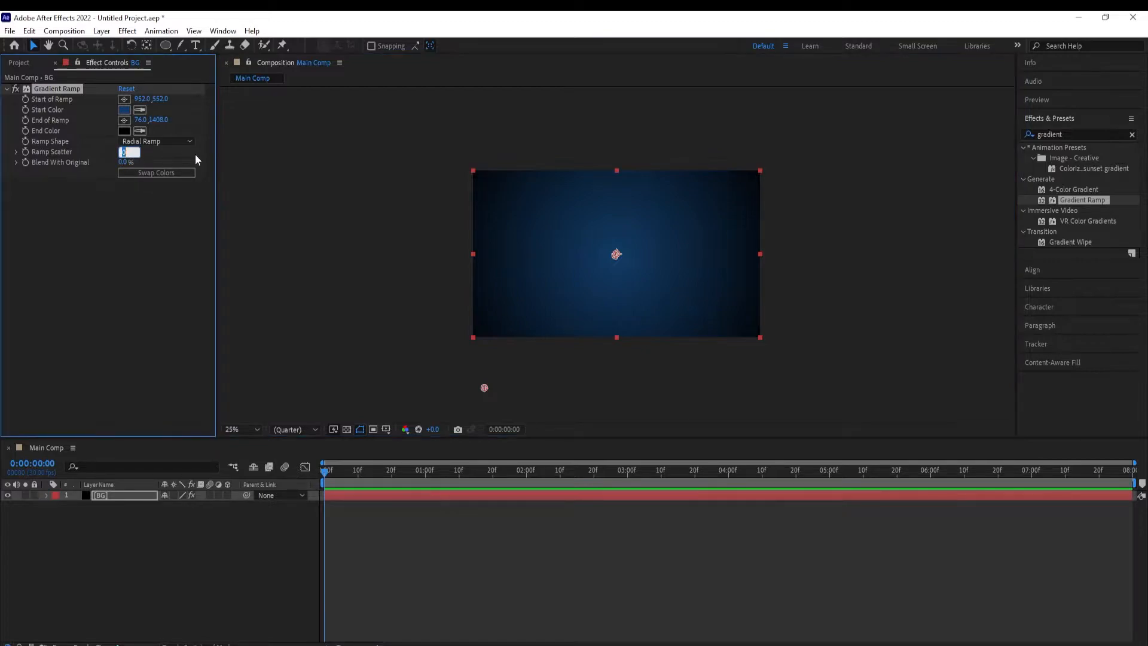
key("Return")
left_click(165, 558)
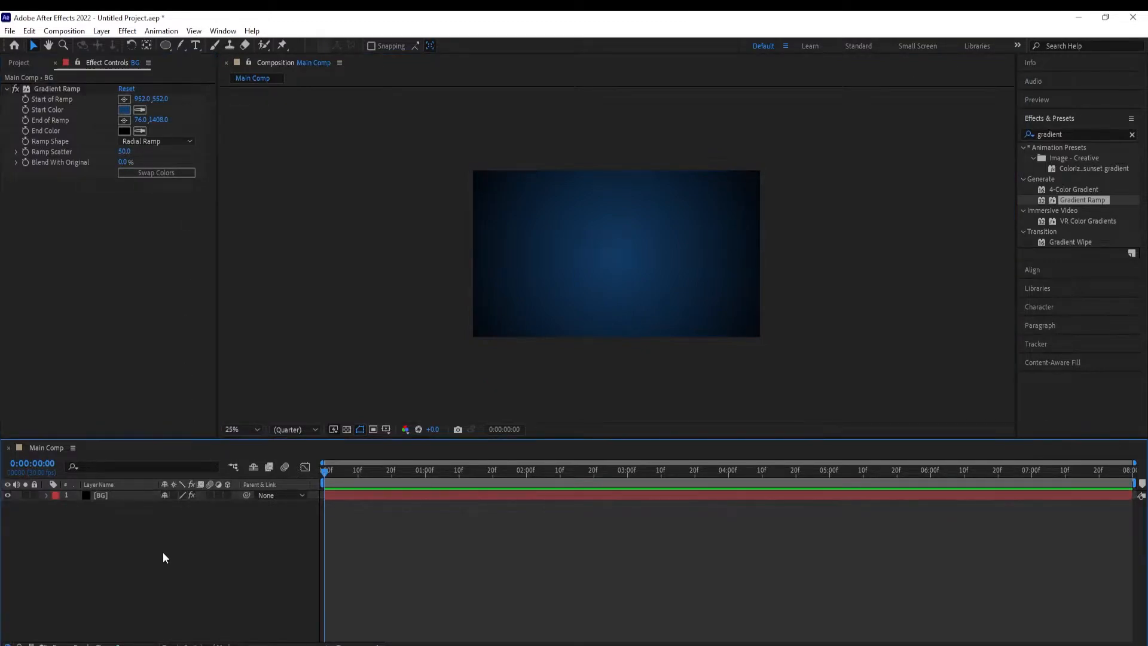
Add a new shape layer with its fill type set to Solid Color and its stroke to None
right_click(157, 570)
mouse_move(197, 422)
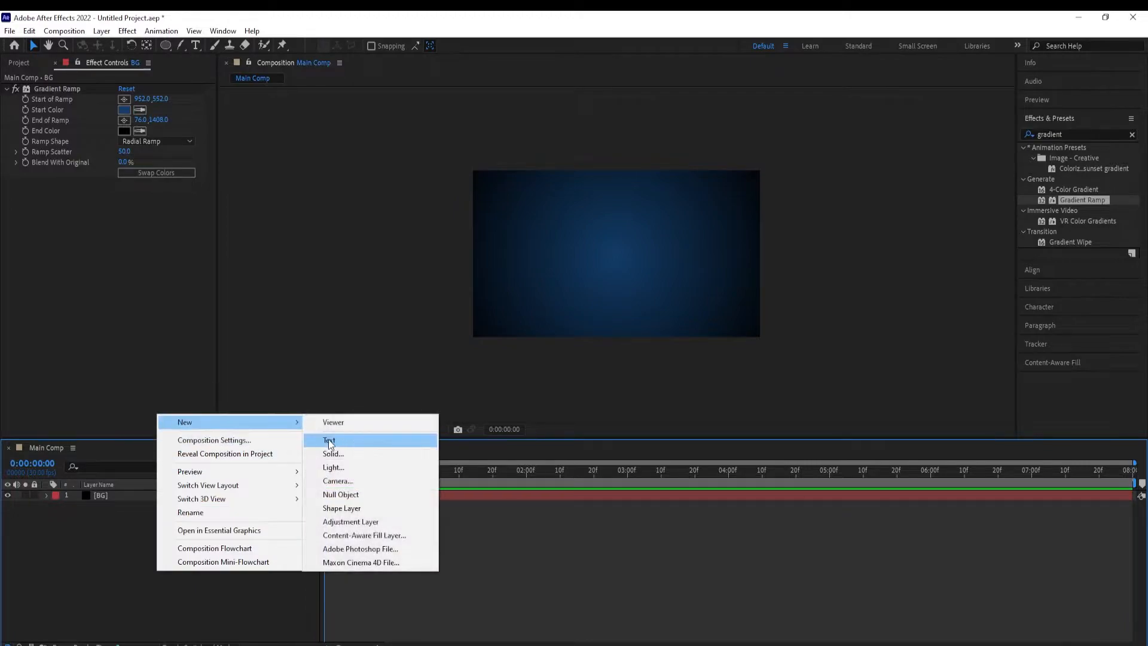
left_click(342, 509)
key("q")
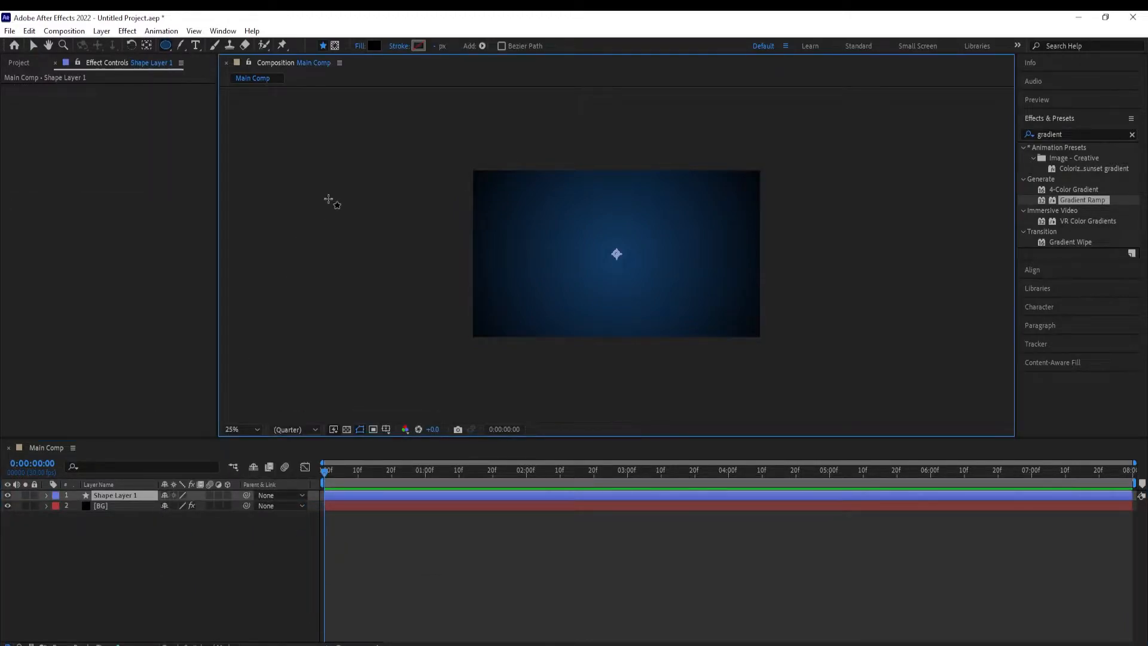
left_click(360, 48)
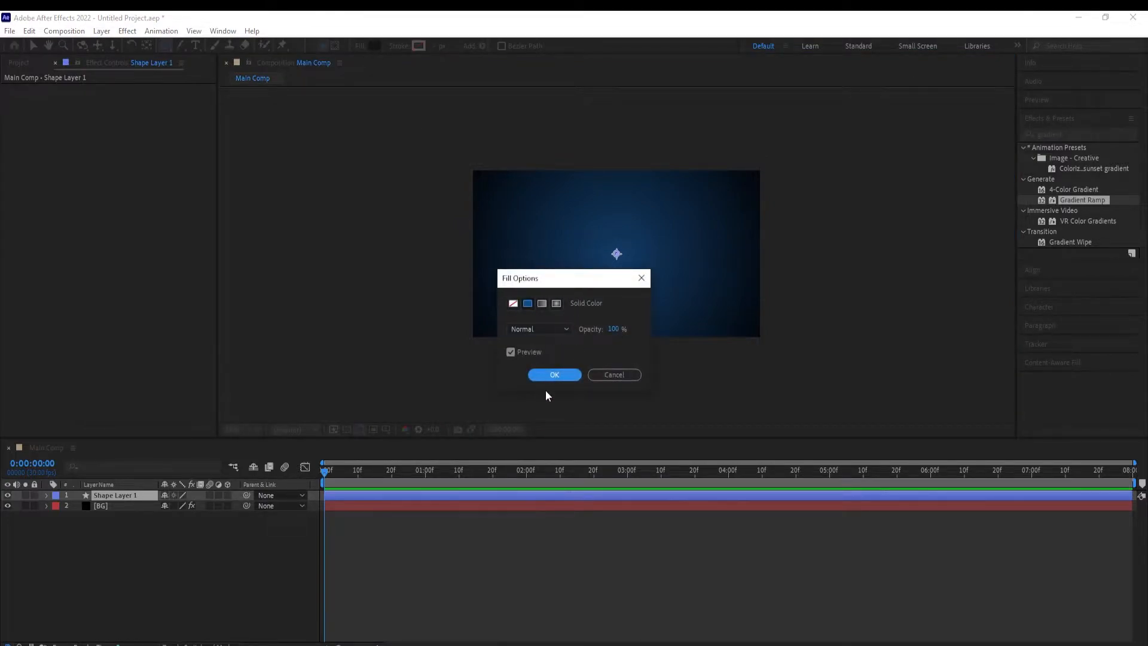
left_click(554, 375)
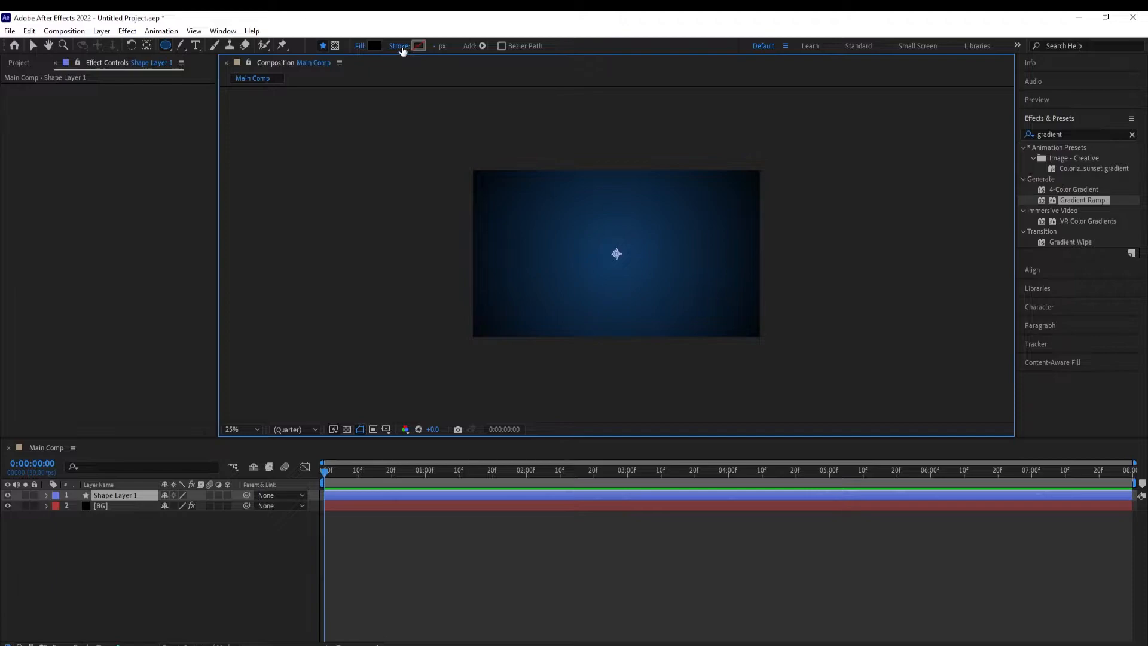
left_click(400, 48)
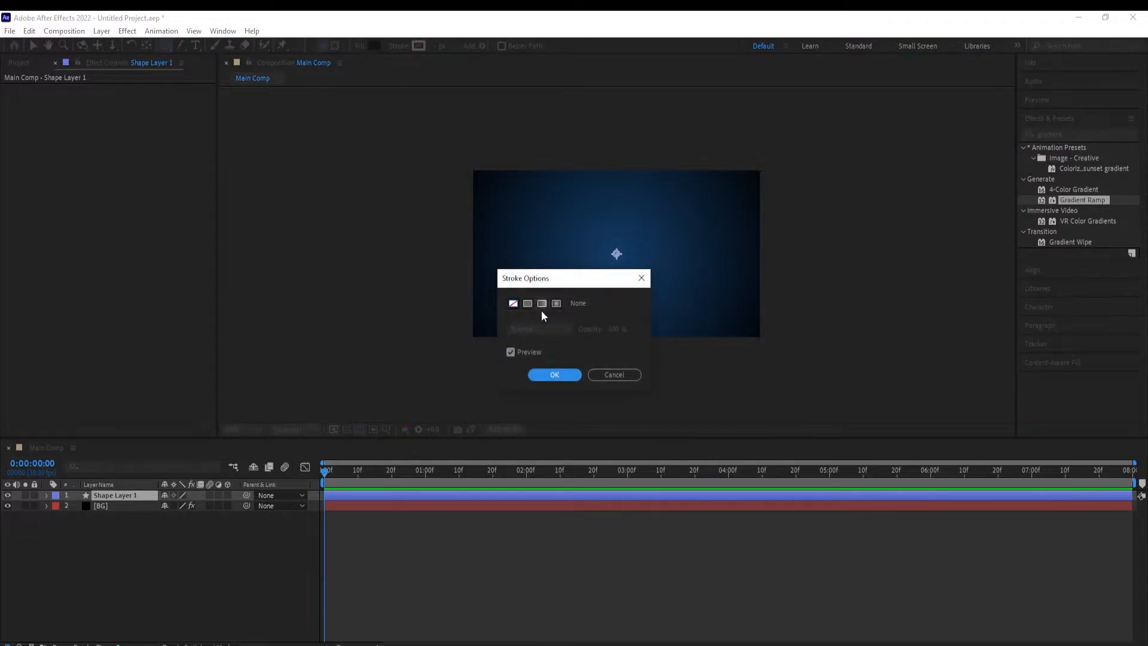
left_click(560, 374)
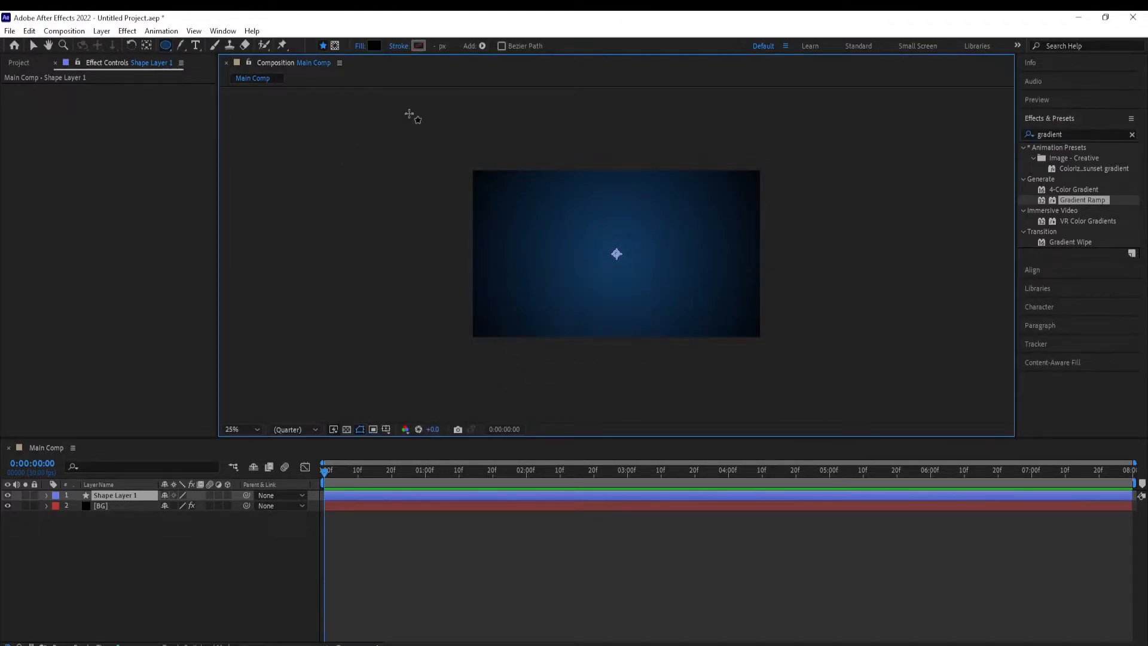
Draw a small, thin horizontal black rectangle in the lower middle of the frame with the Rectangle tool
left_click(167, 48)
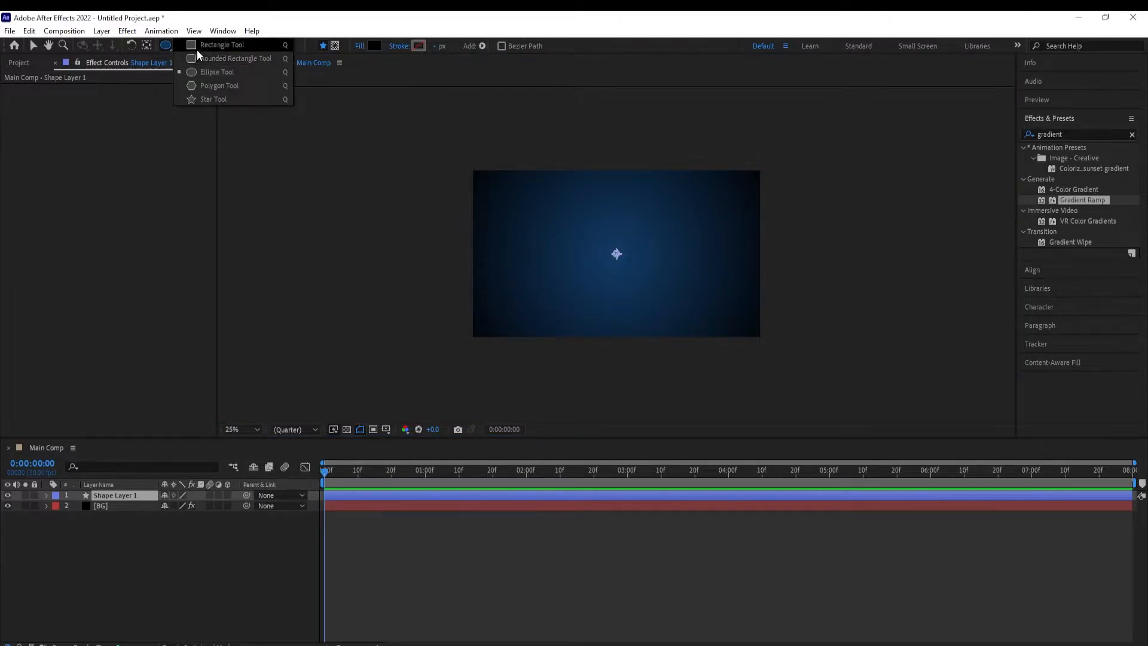
left_click(214, 45)
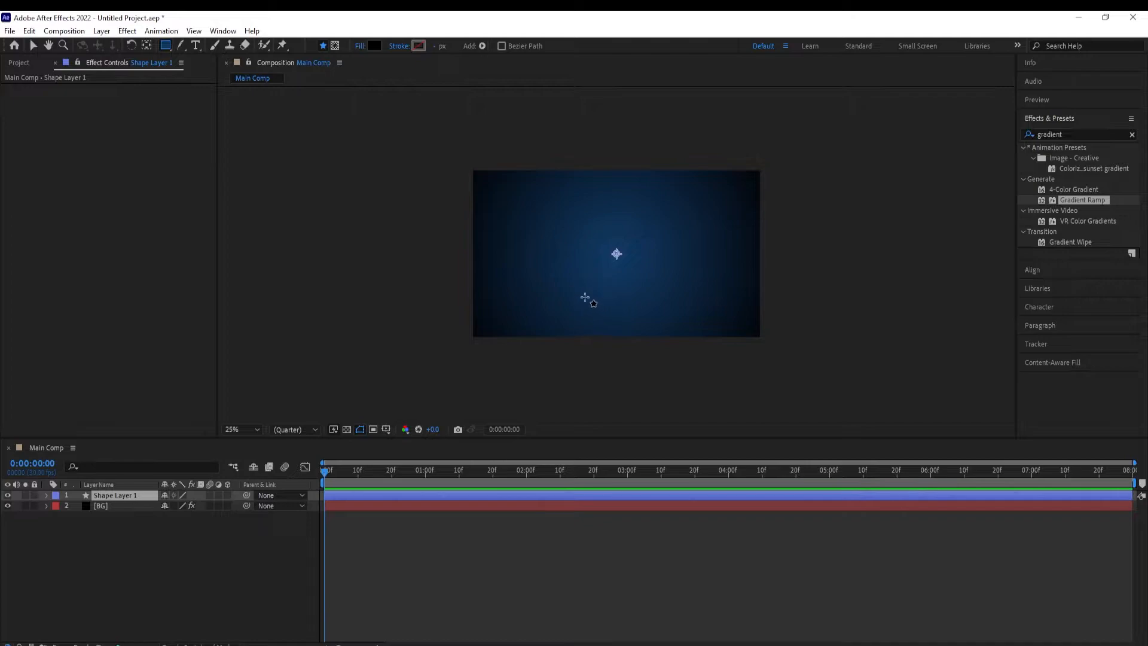
left_click_drag(596, 300, 628, 303)
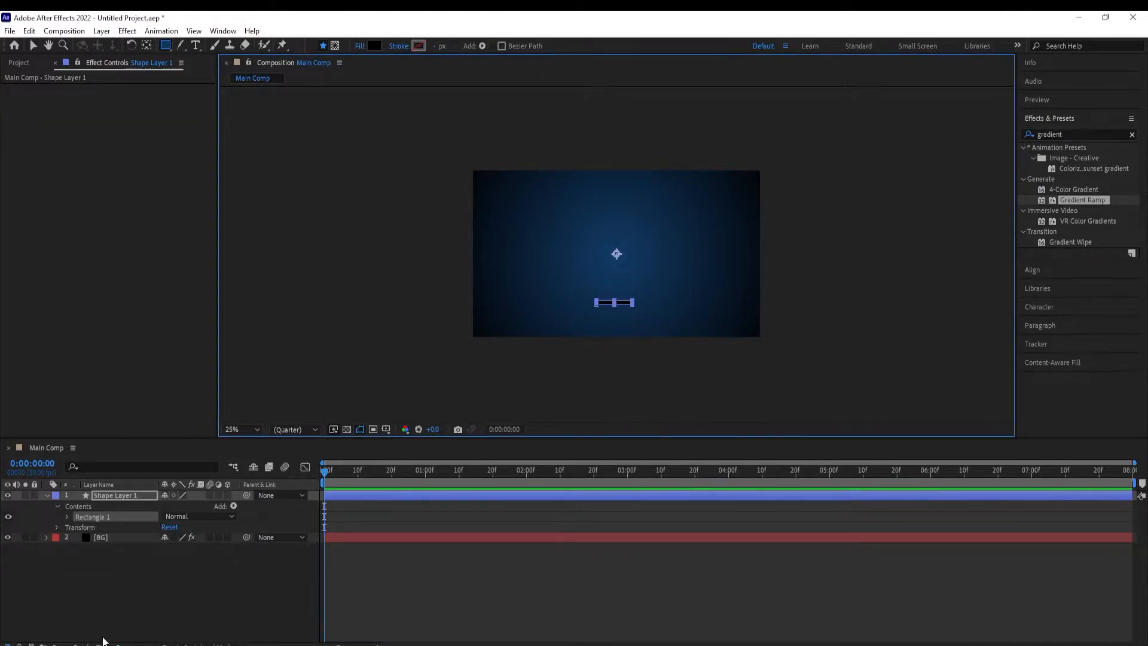
Centre the rectangle layer's anchor point on its shape and align the layer horizontally to the composition's centre
left_click(178, 583)
left_click(111, 496)
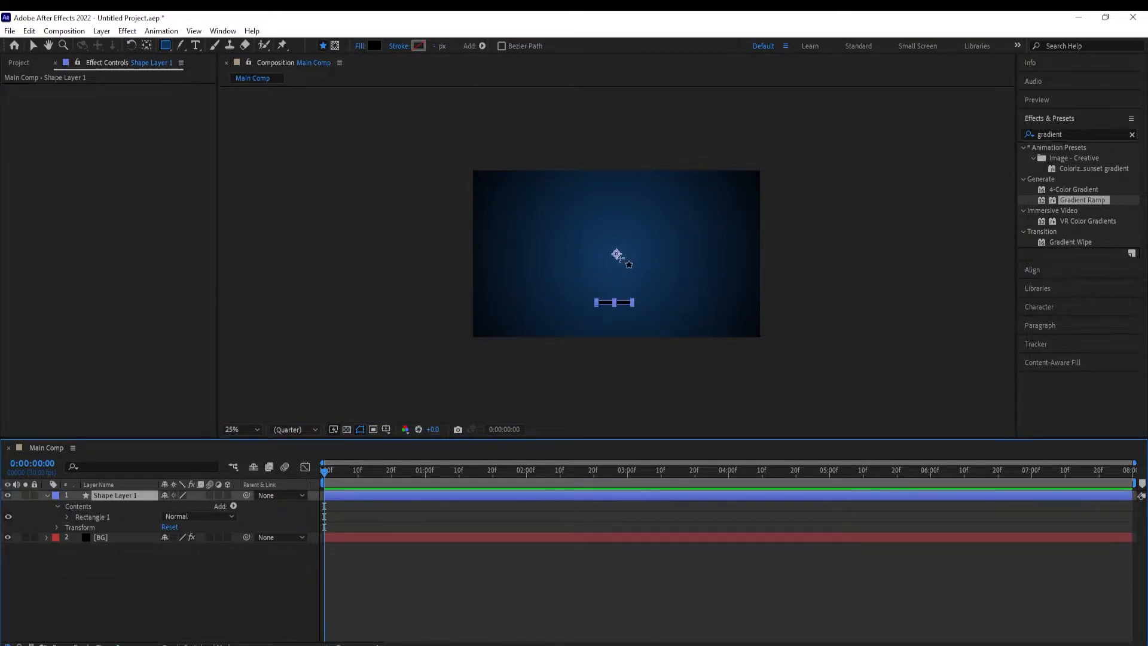
double_click(147, 46)
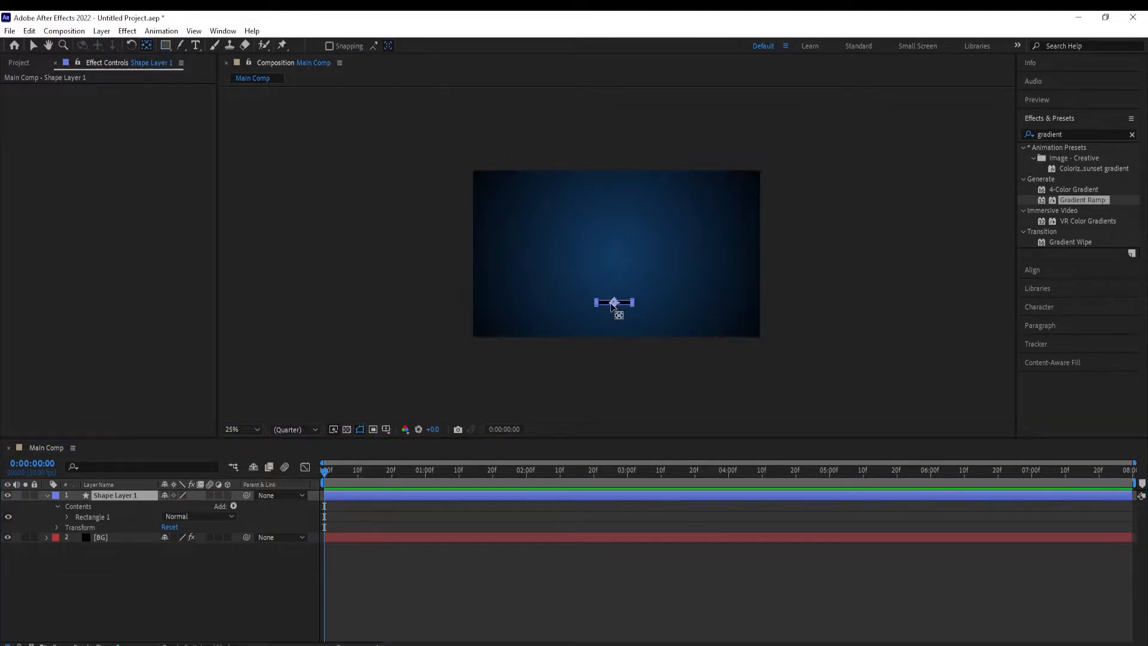
left_click(1041, 270)
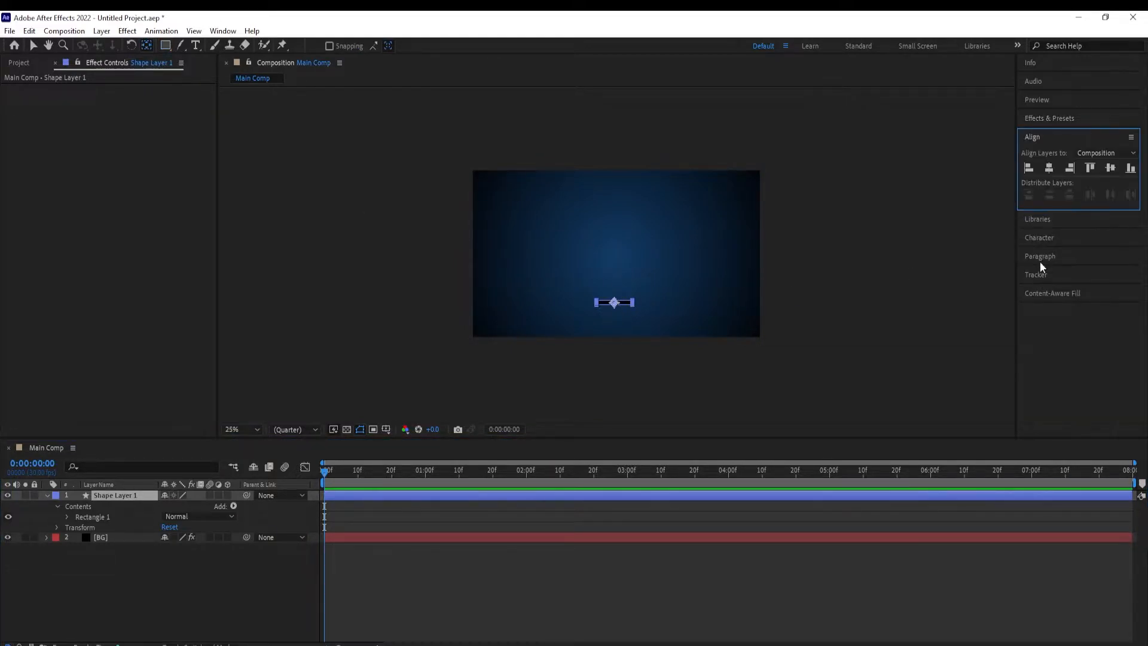
left_click(1050, 170)
left_click(46, 496)
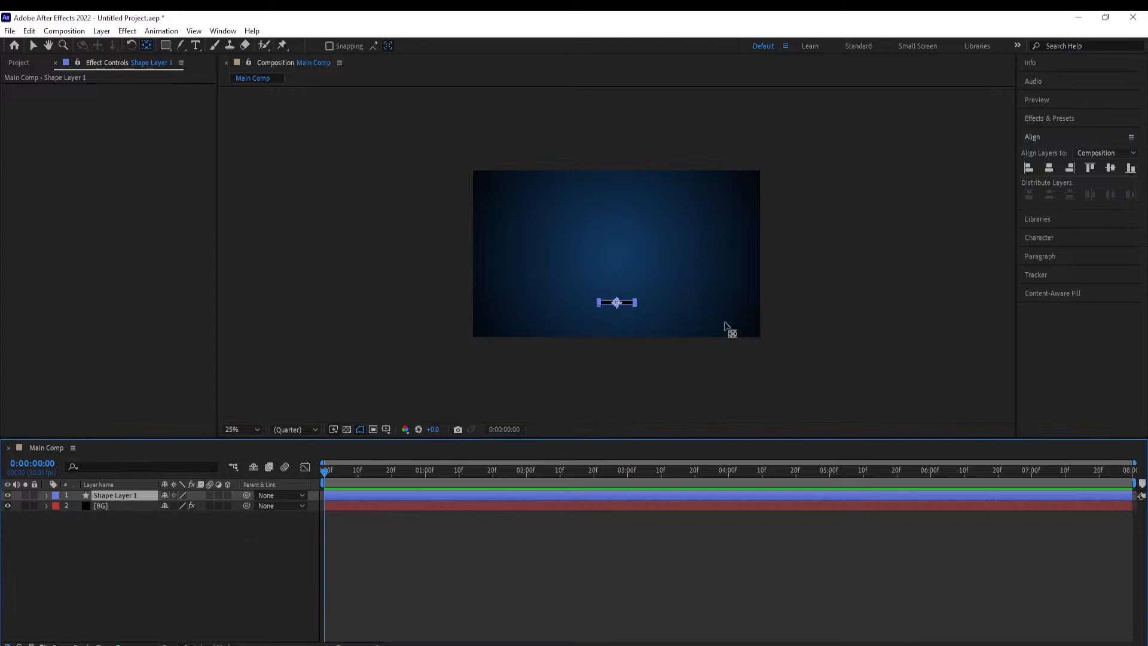
left_click(227, 557)
key("v")
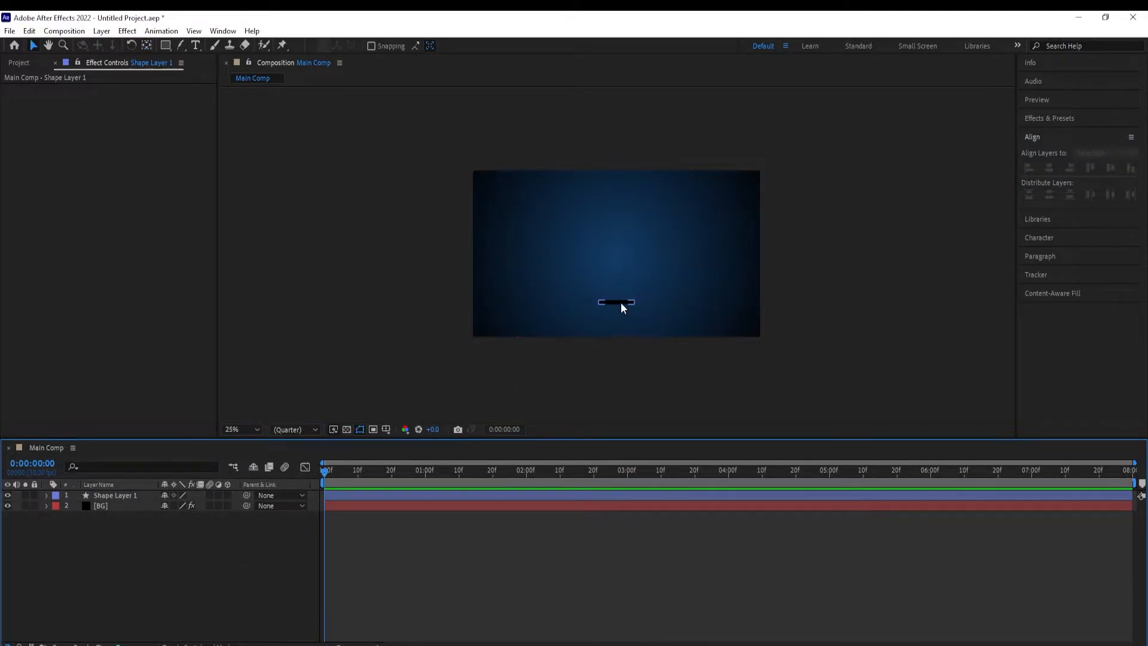
left_click(621, 303)
Add a second shape layer and draw a small black circle above the frame's centre with the Ellipse tool
right_click(211, 590)
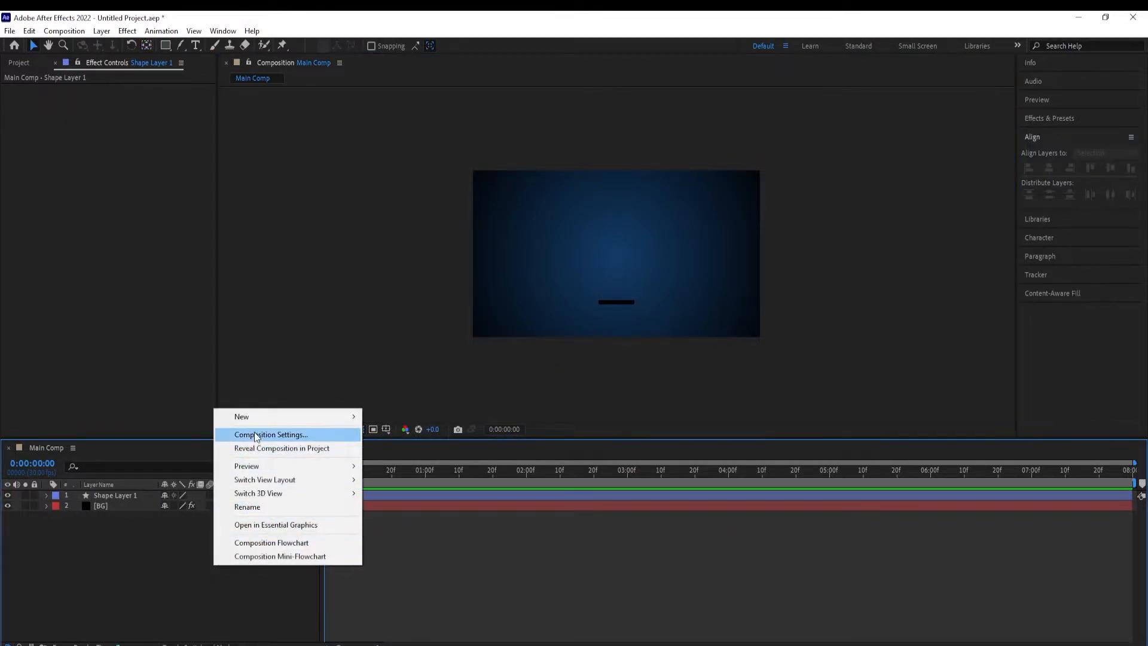
mouse_move(251, 419)
left_click(395, 502)
key("q")
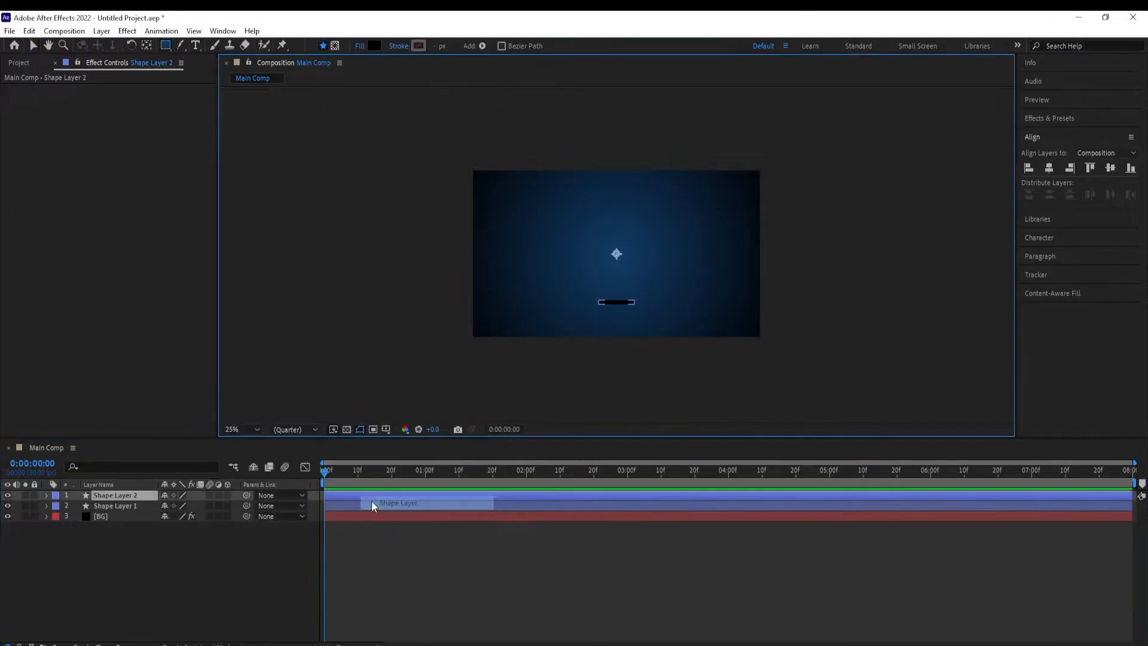
left_click(167, 46)
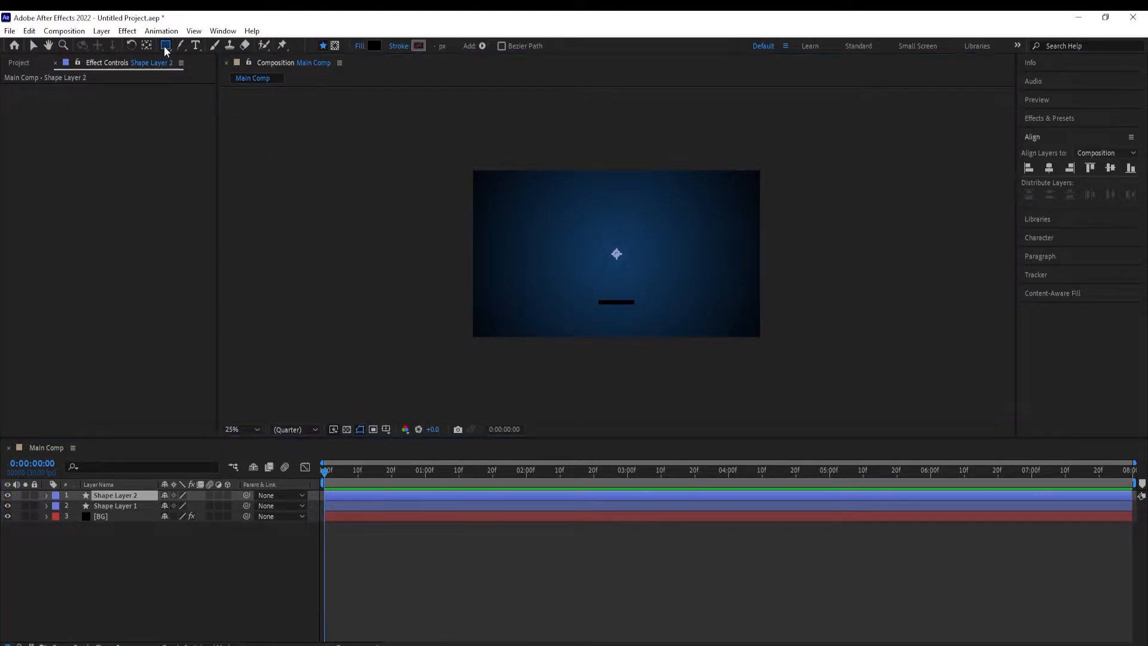
left_click(204, 73)
left_click_drag(609, 218, 621, 239)
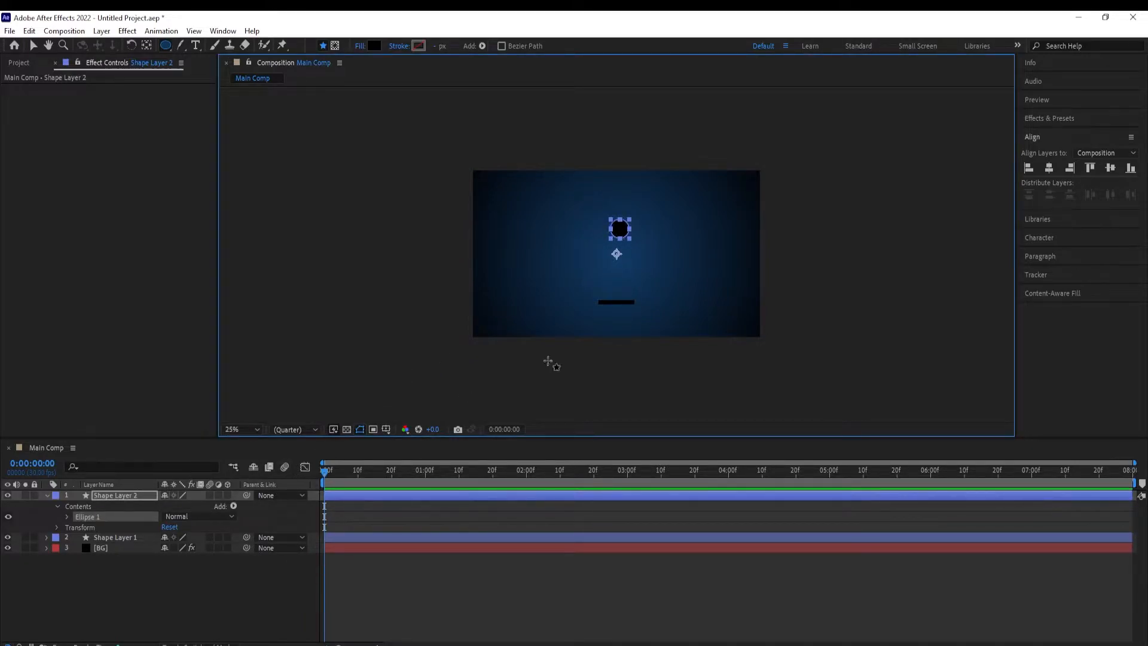
Centre the circle layer's anchor point on its shape and align the layer horizontally to the composition's centre
double_click(146, 48, "ctrl")
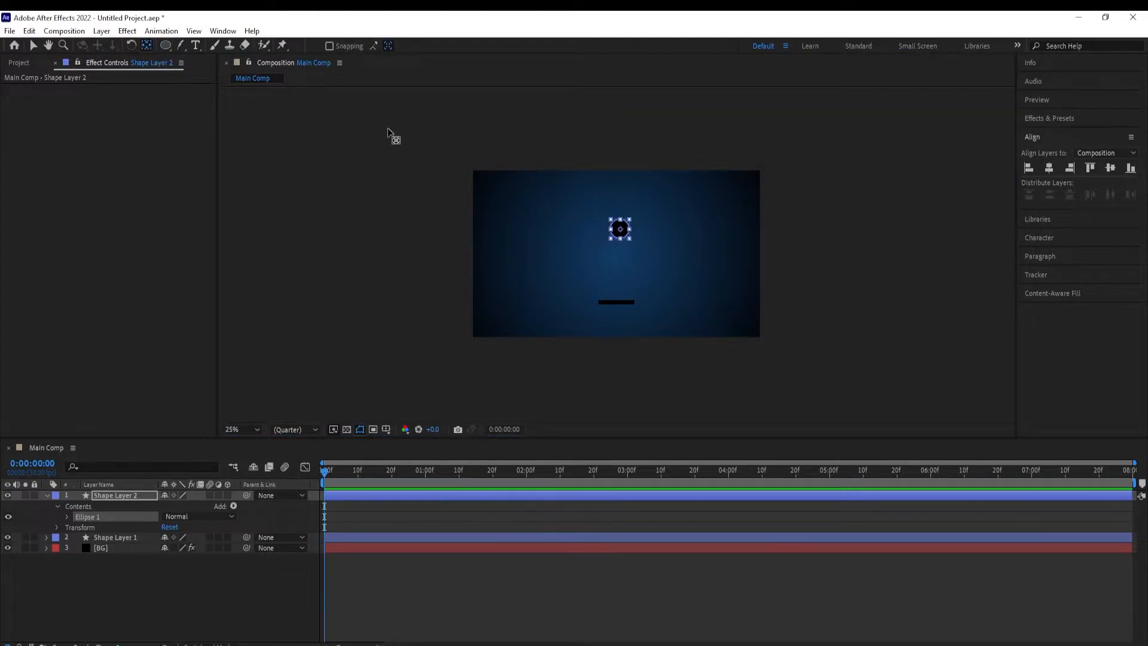
left_click(1049, 168)
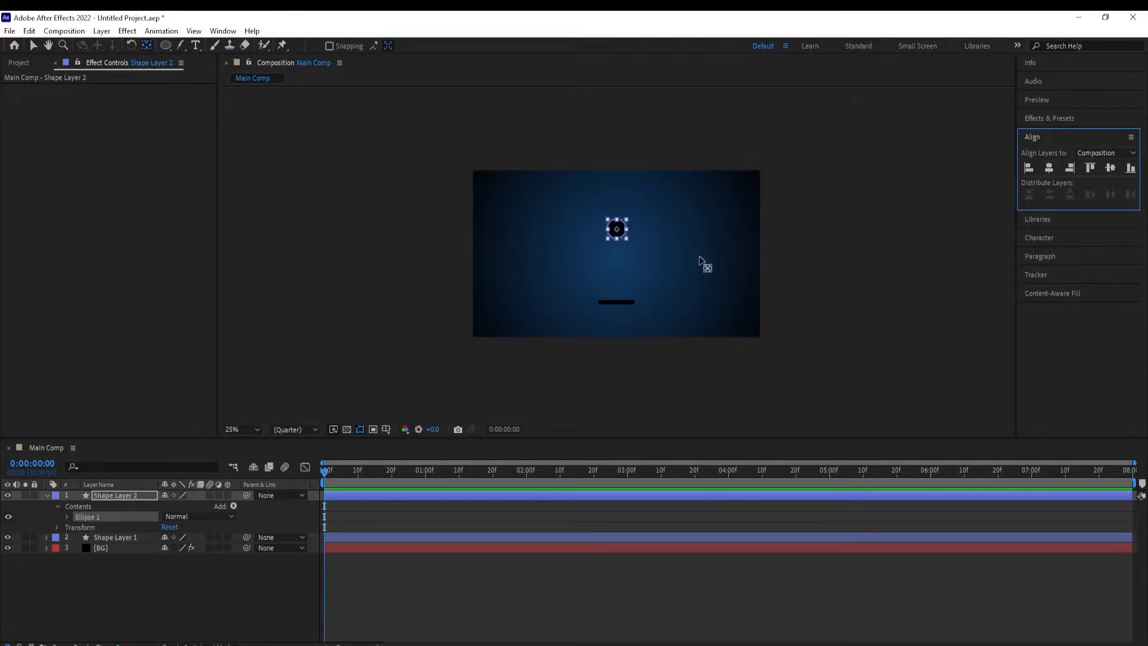
left_click(251, 588)
Move the circle straight up toward the top of the frame and collapse its layer properties
key("v")
left_click(622, 237)
left_click_drag(620, 237, 619, 219)
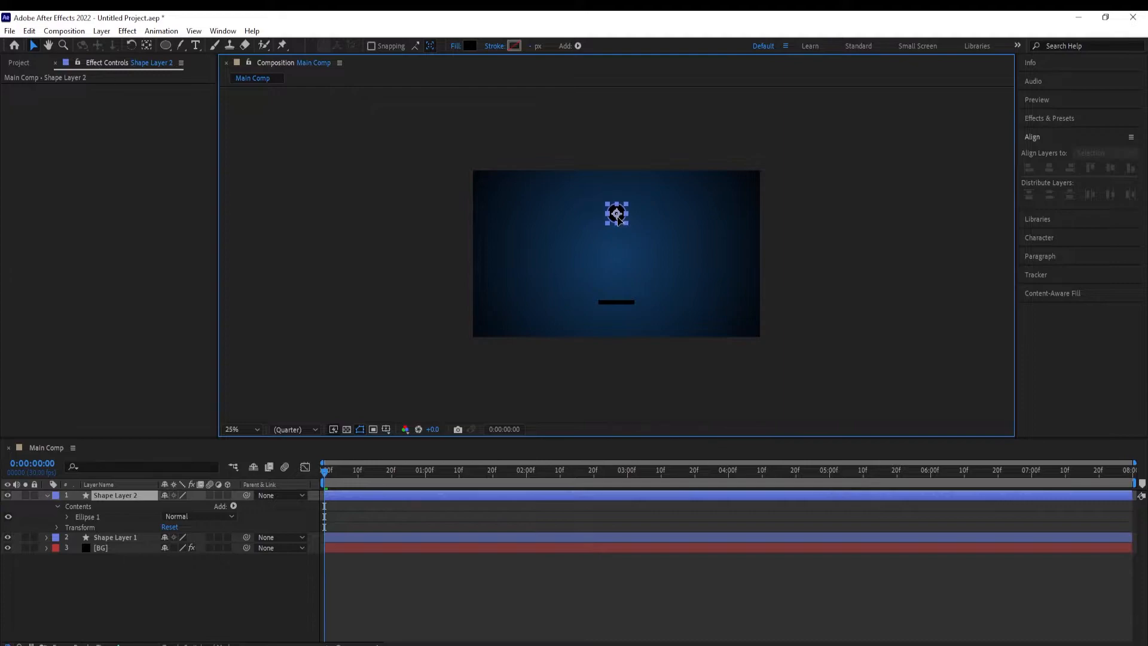
left_click(196, 583)
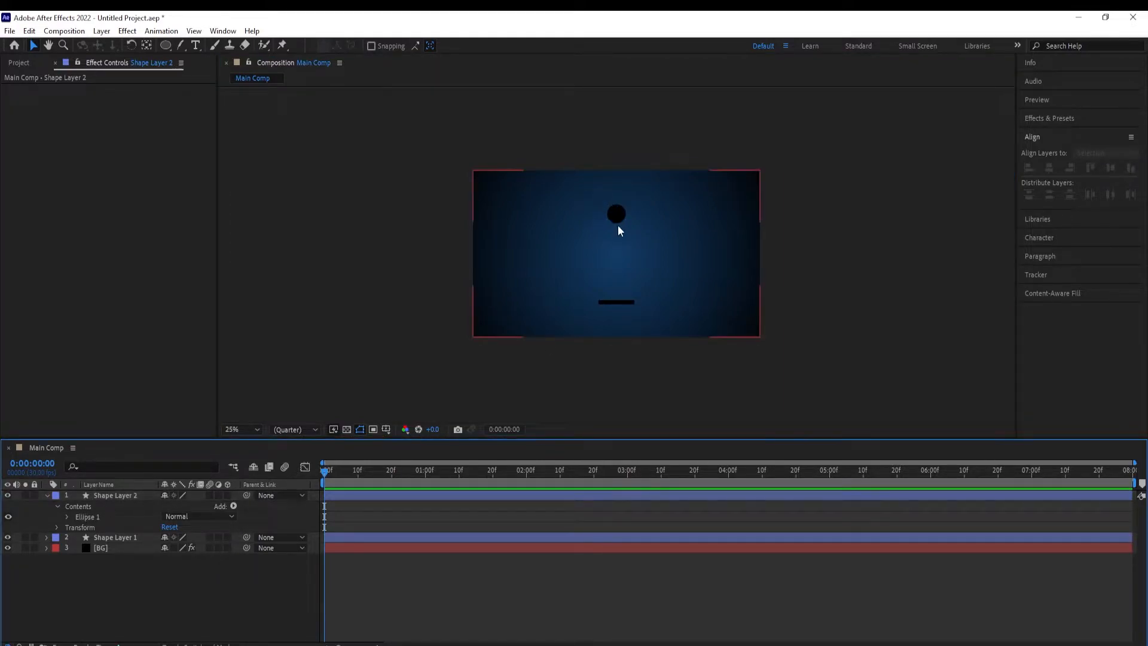
left_click(48, 496)
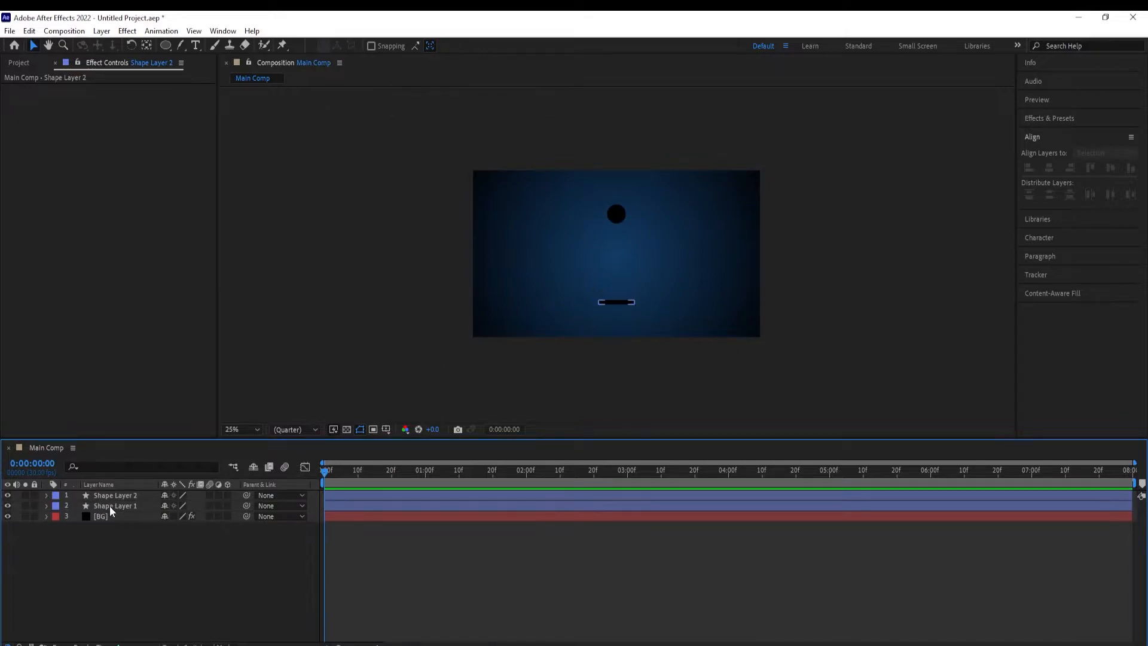
Rename Shape Layer 2 to "circle" and Shape Layer 1 to "rectangle"
left_click(113, 498)
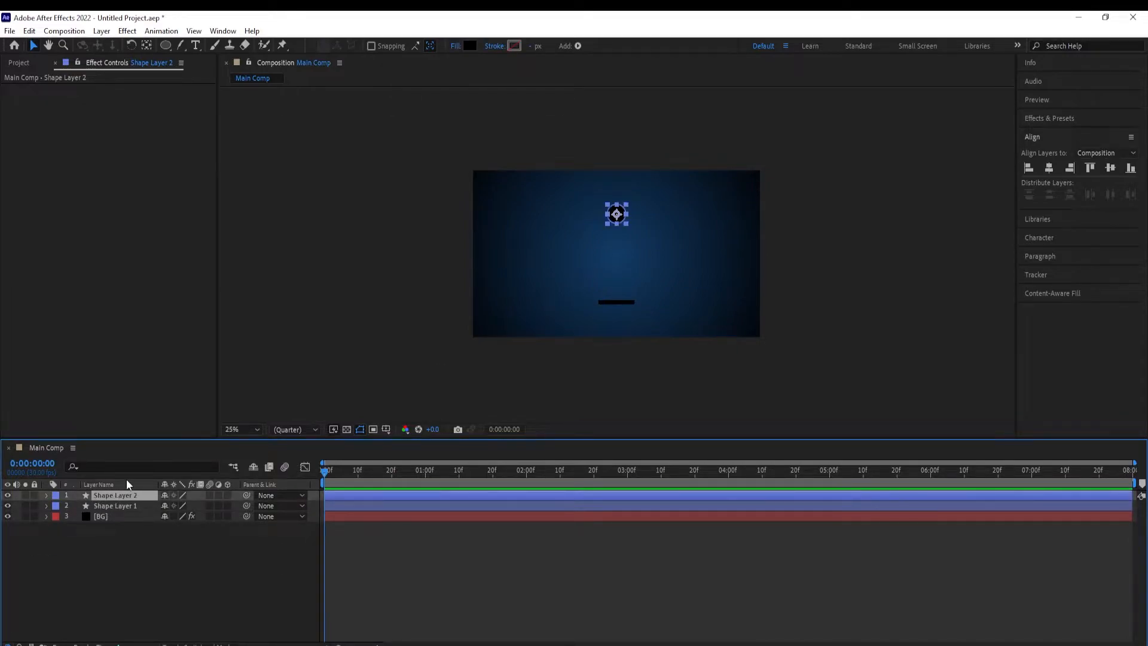
key("Return")
type("circle")
key("Return")
left_click(134, 506)
key("Return")
type("rectangle")
key("Return")
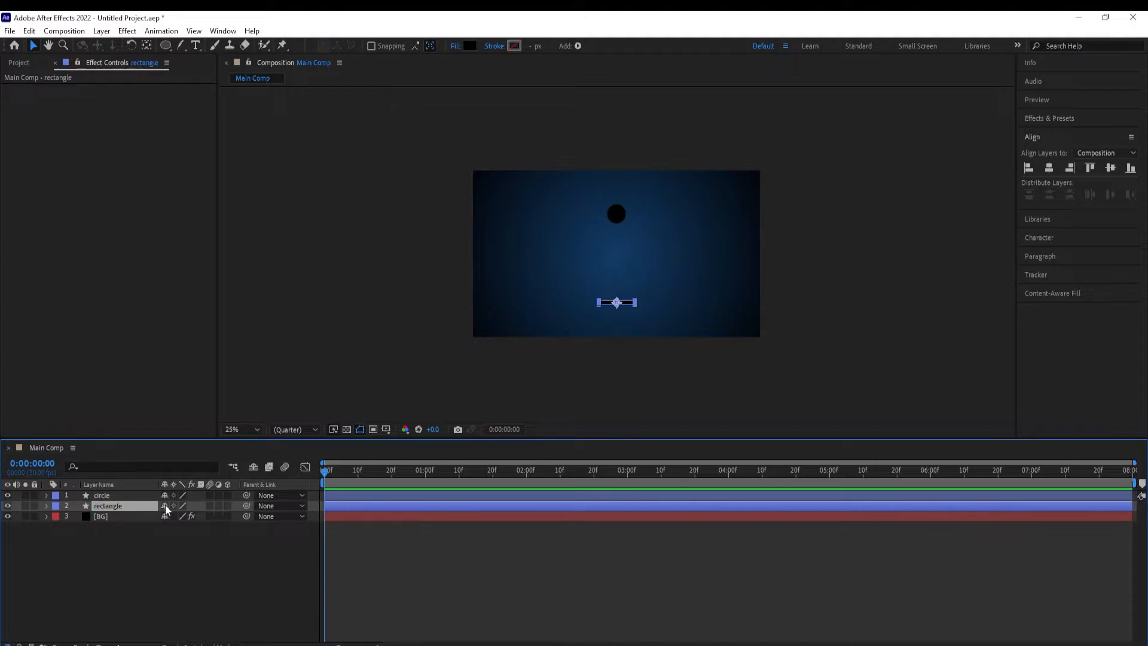
left_click(145, 578)
Keyframe the circle's opacity from 0% at 0:00:00:00 to 96% at 0:00:01:00 and preview the fade-in
left_click(132, 506)
left_click(143, 495)
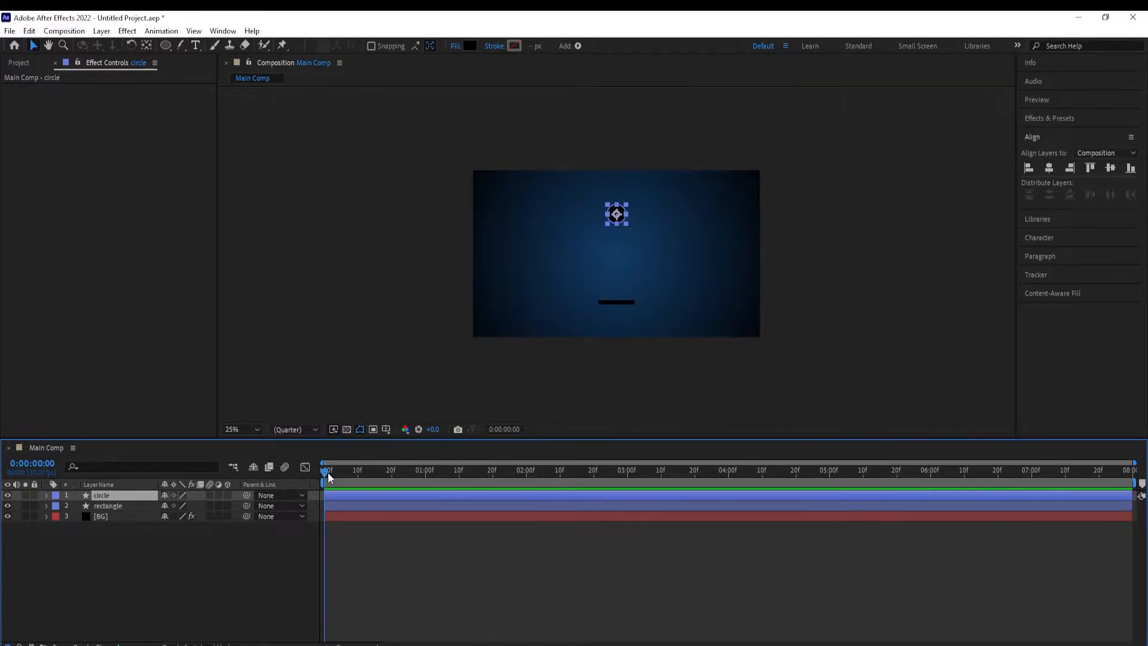
key("t")
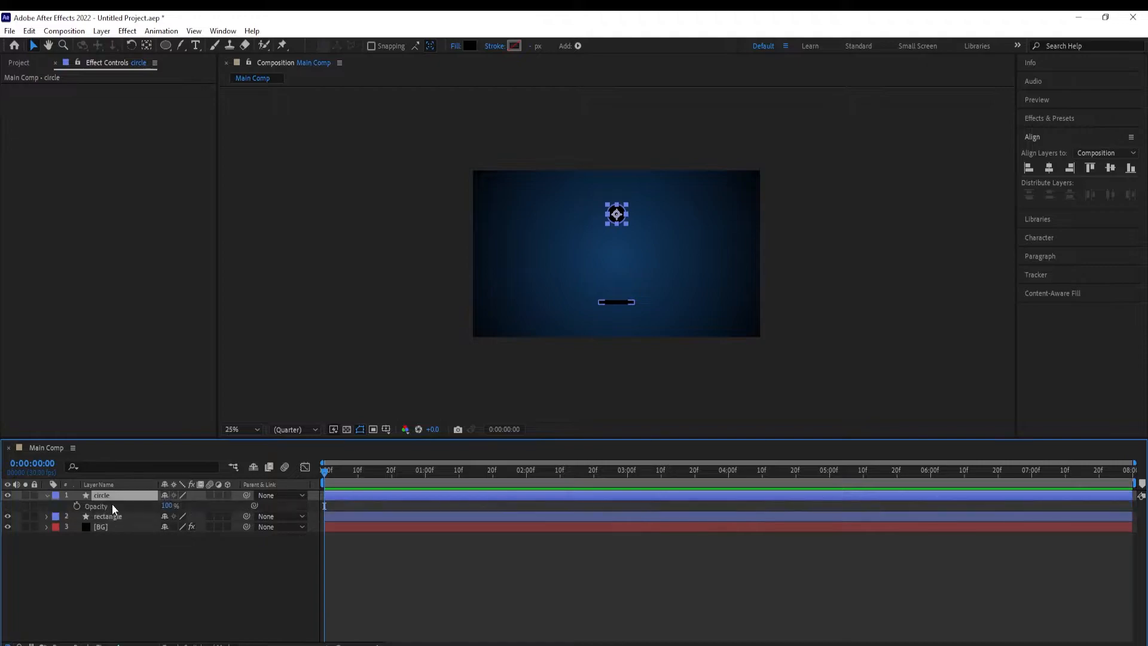
left_click(76, 506)
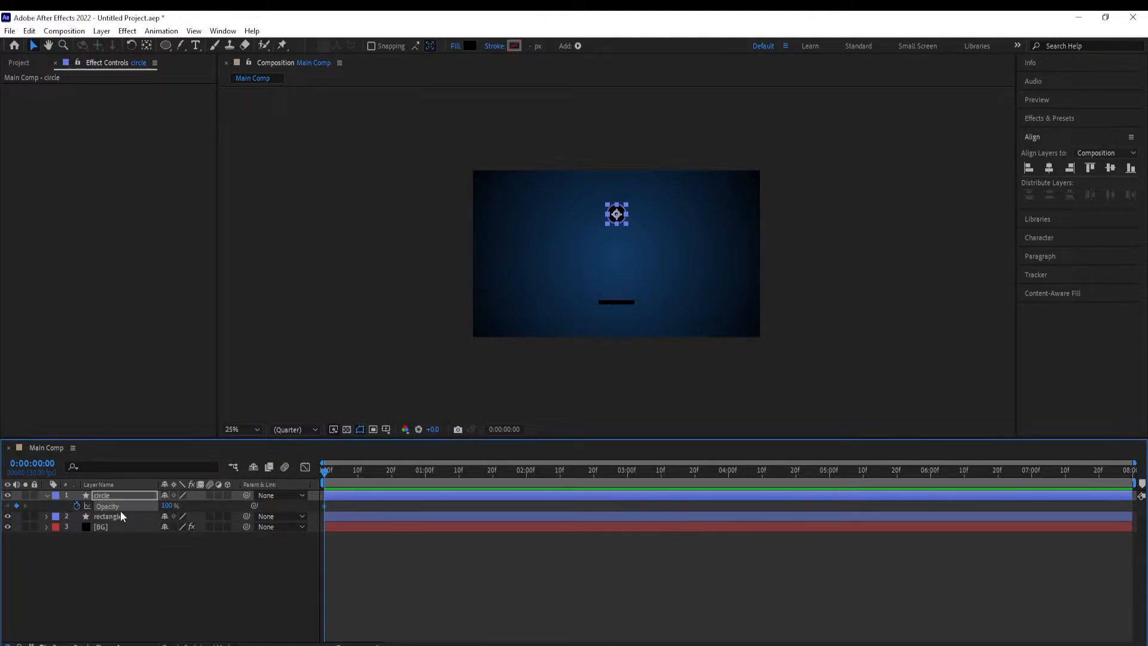
left_click_drag(167, 511, 93, 515)
left_click_drag(328, 473, 425, 474)
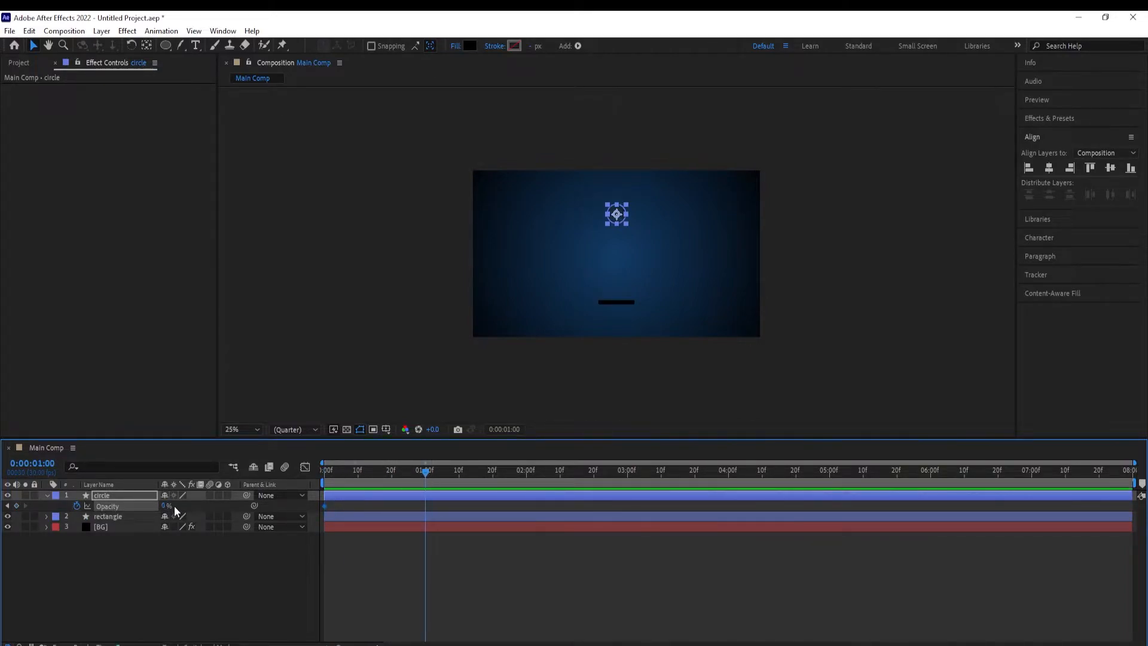
left_click_drag(168, 511, 269, 507)
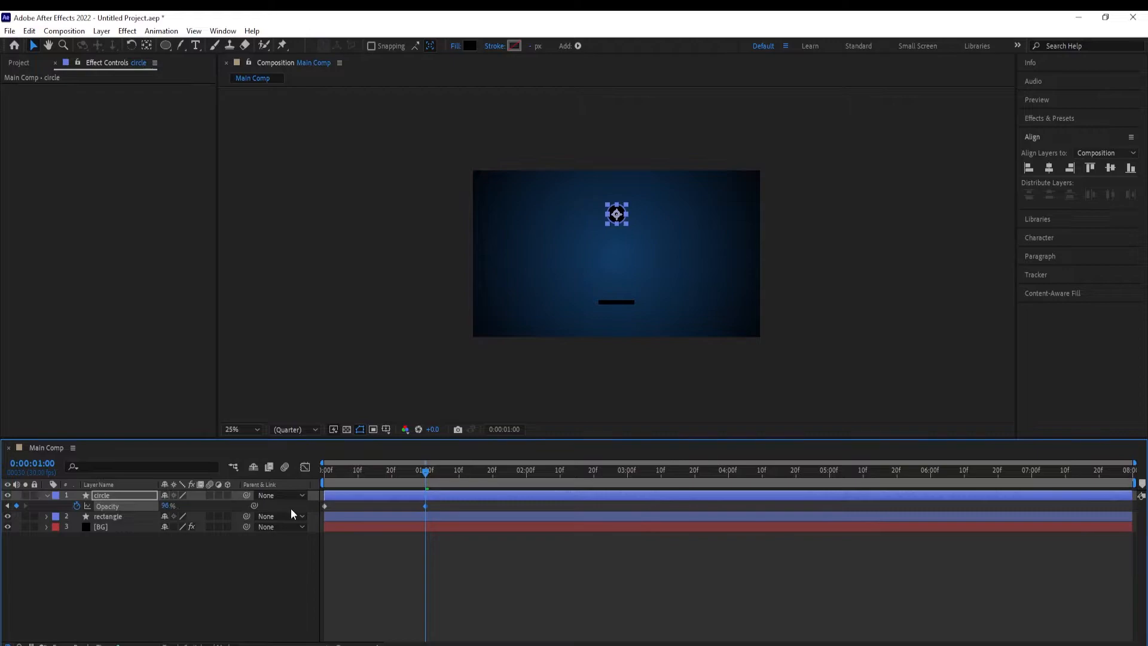
key("Home")
key("space")
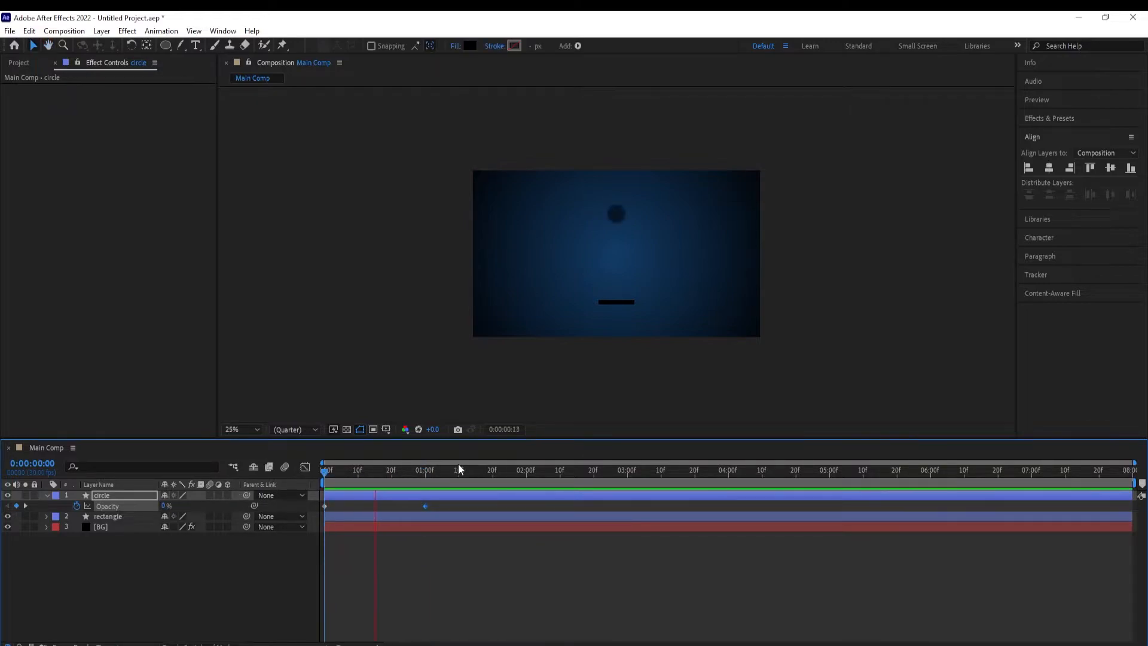
Show the circle's Position alongside its Opacity and add a first position keyframe at 0:00:01:00
left_click_drag(459, 477, 425, 483)
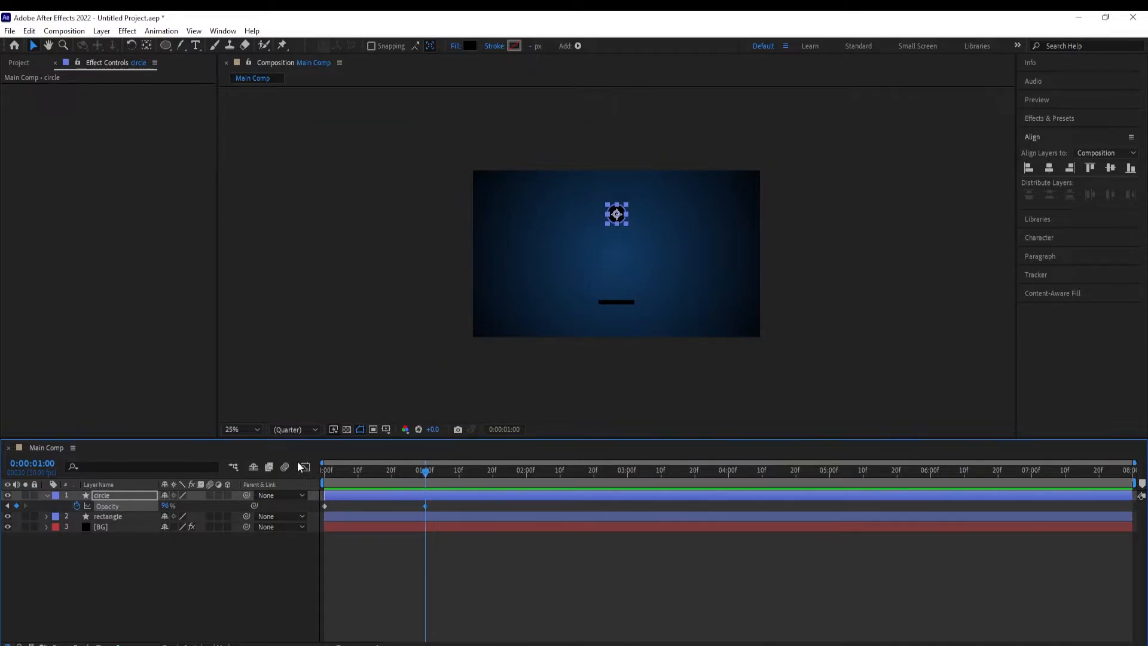
key("shift+p")
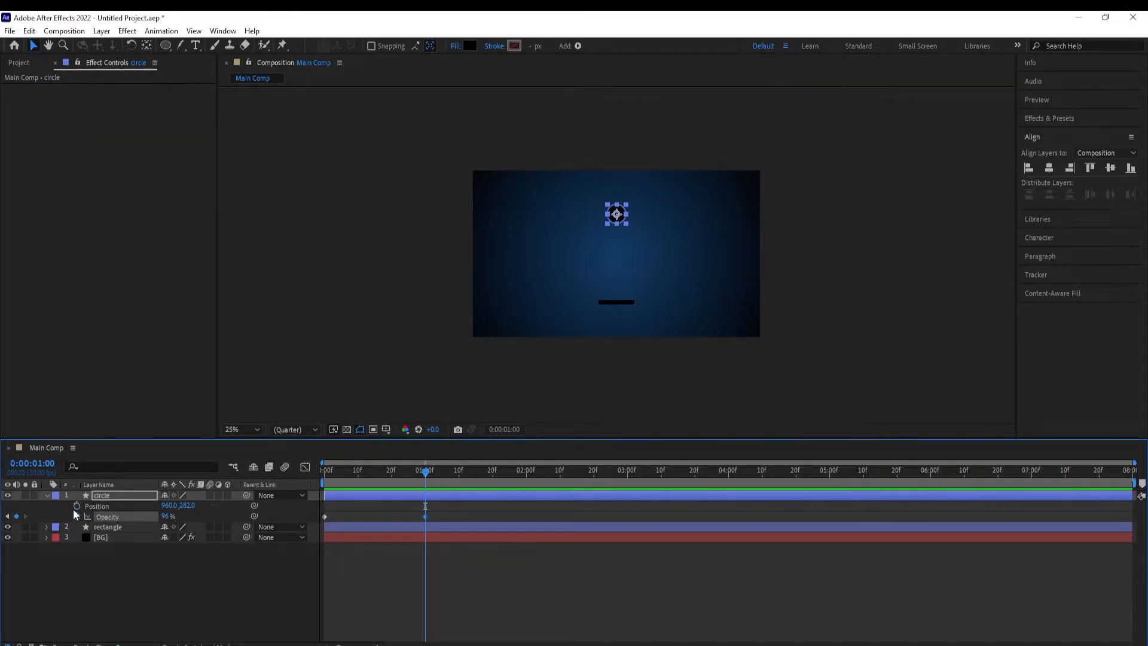
left_click(76, 506)
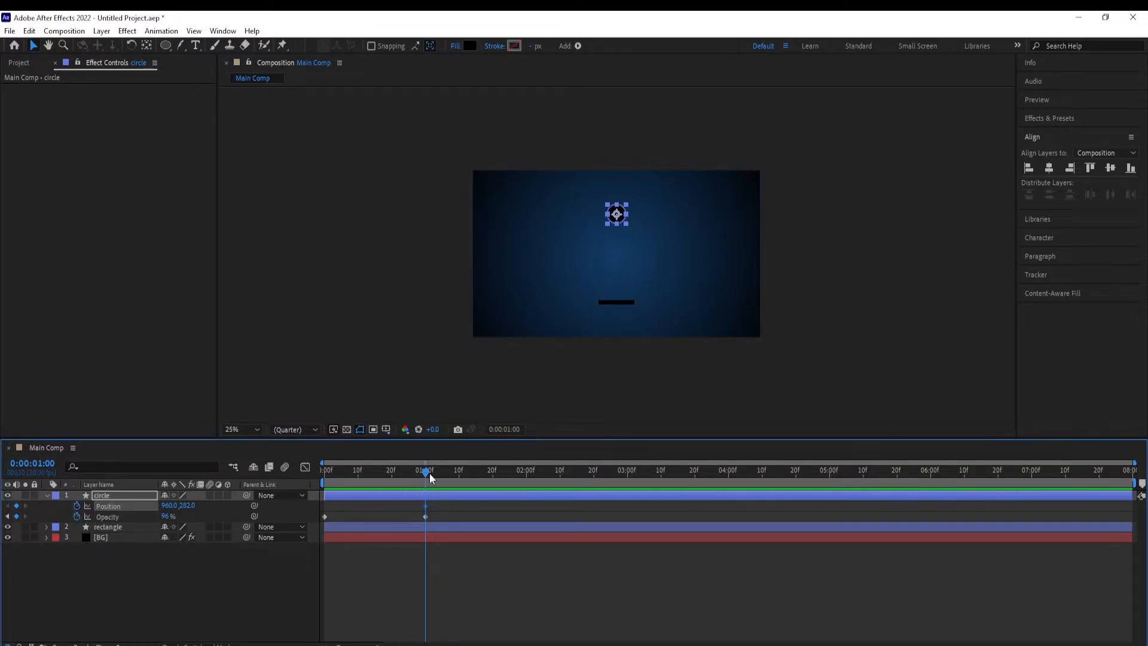
At 0:00:01:20, lower the circle onto the rectangle by setting its vertical position to 798
left_click_drag(428, 472, 496, 484)
left_click_drag(188, 511, 217, 512)
scroll(604, 296, "up", 2)
scroll(644, 361, "up", 2)
scroll(637, 367, "down", 2)
left_click_drag(641, 359, 648, 328)
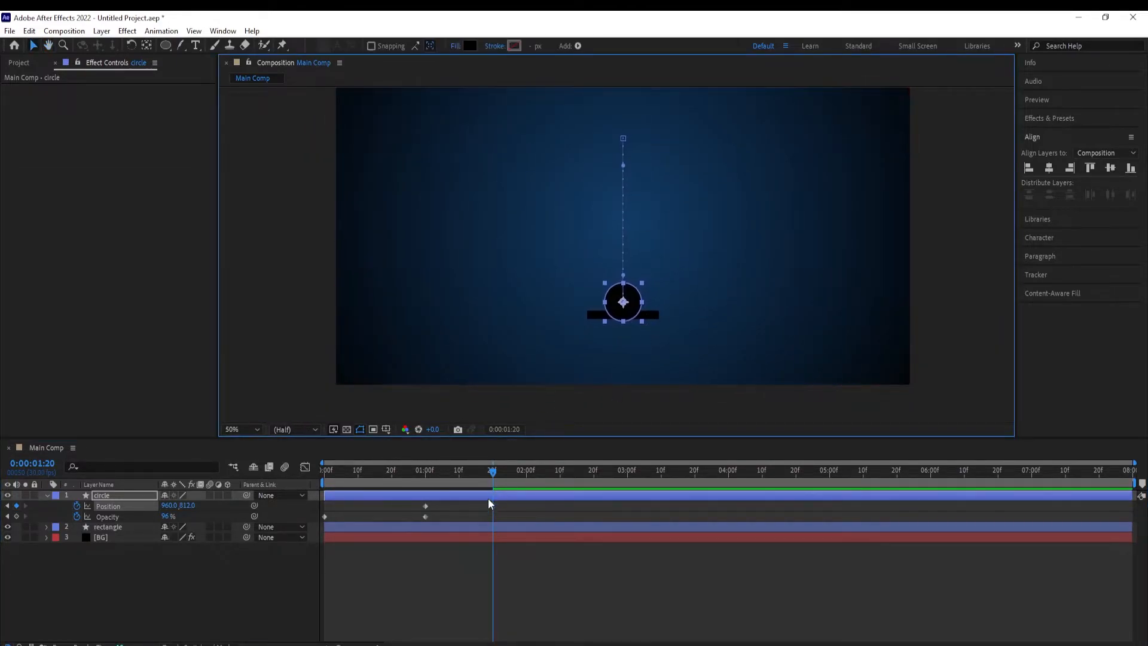
left_click_drag(186, 506, 171, 515)
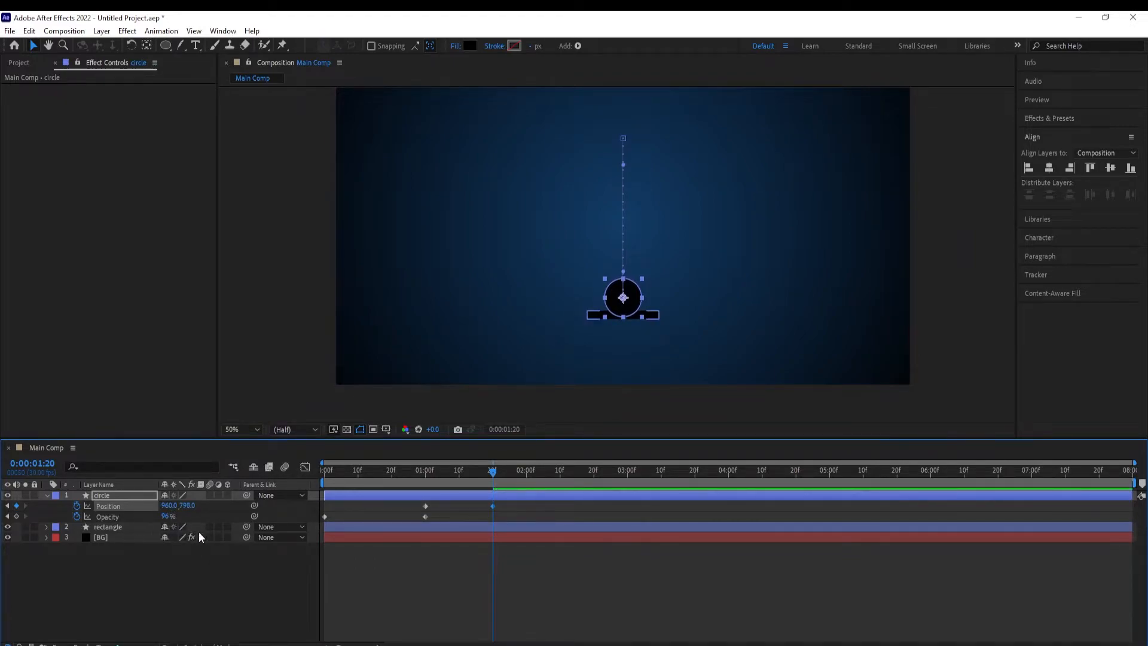
Set the circle's opacity keyframe at 0:00:01:00 to 100%
left_click_drag(491, 479, 425, 478)
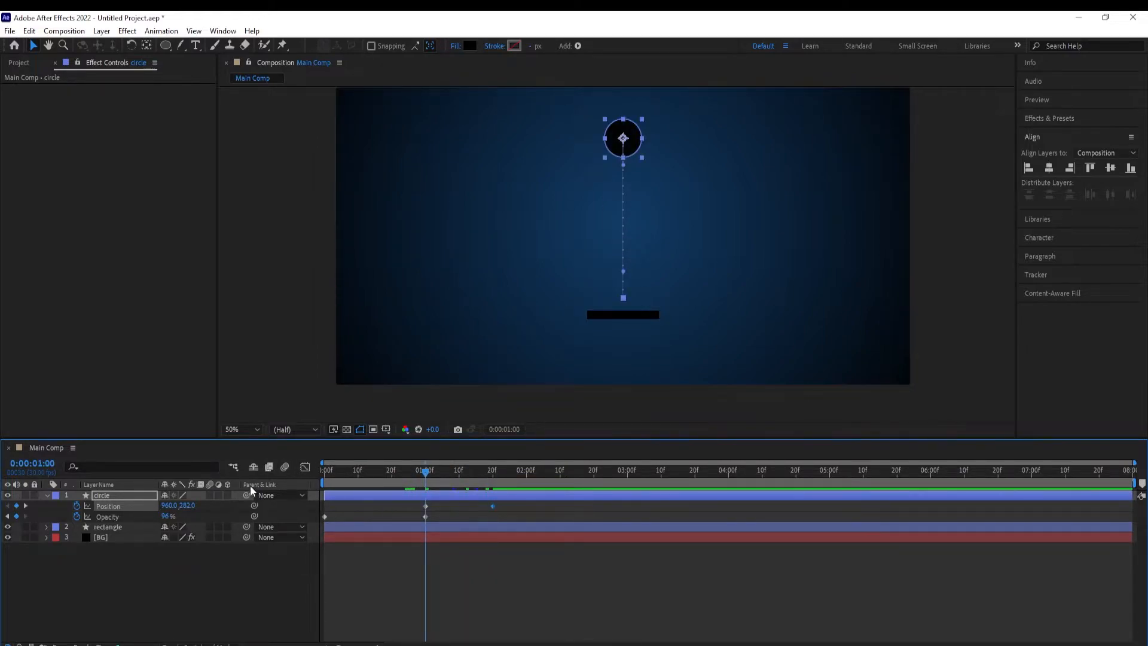
left_click(165, 516)
type("100")
key("Return")
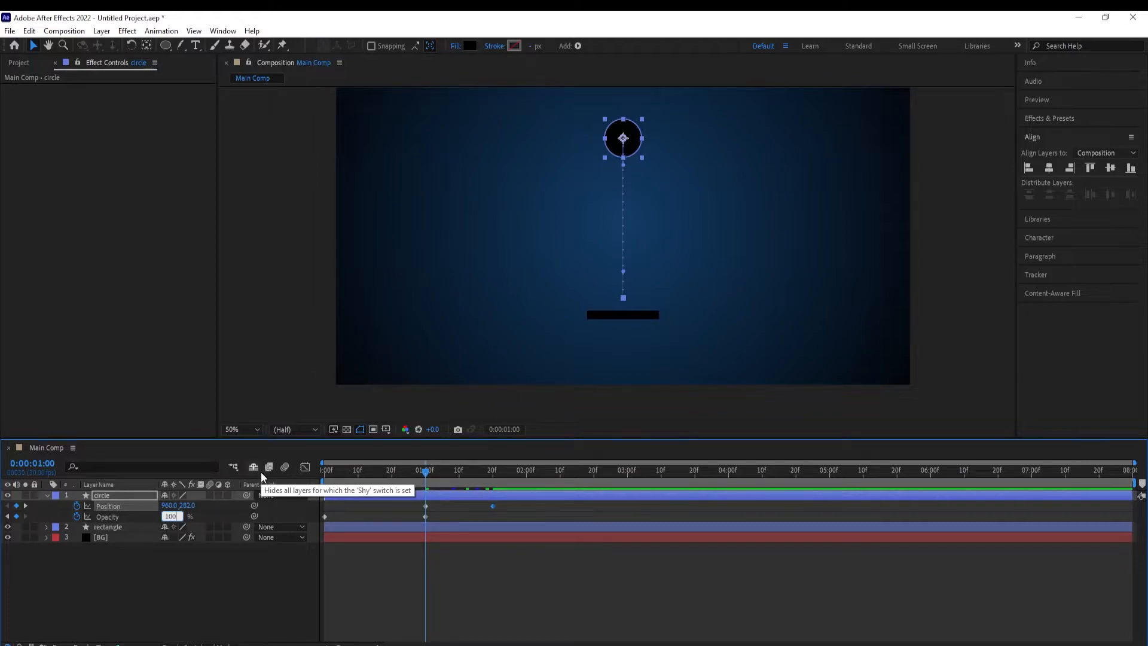
Copy the circle's first position keyframe and paste it at 0:00:02:10, 20 frames after the low-point keyframe
left_click_drag(429, 476, 485, 493)
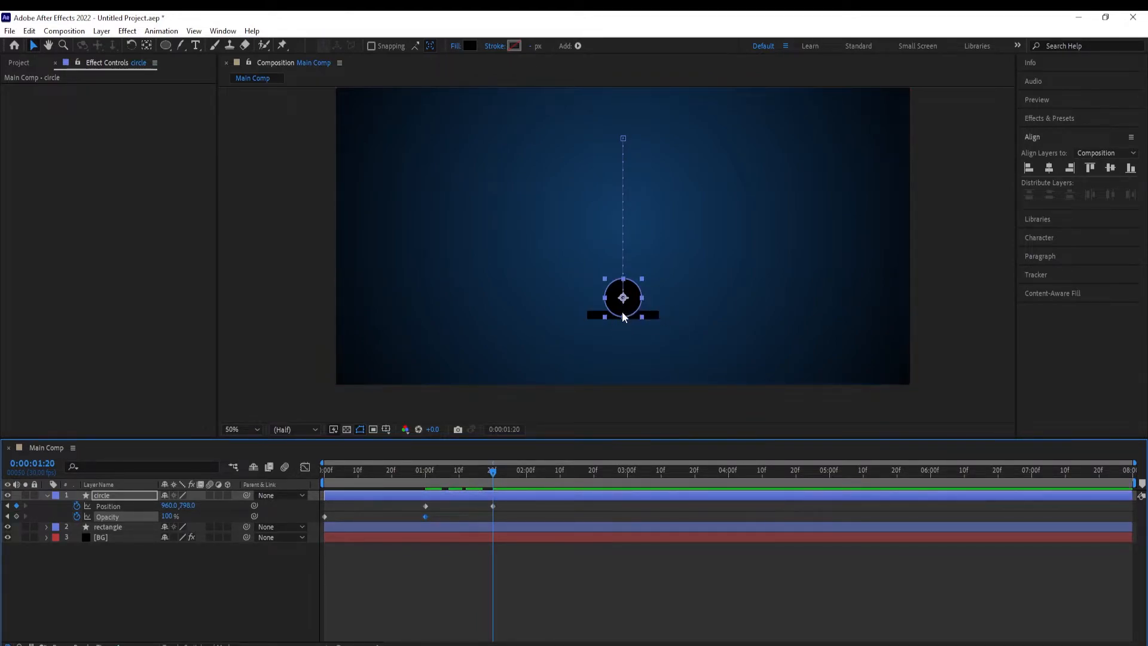
left_click(492, 506)
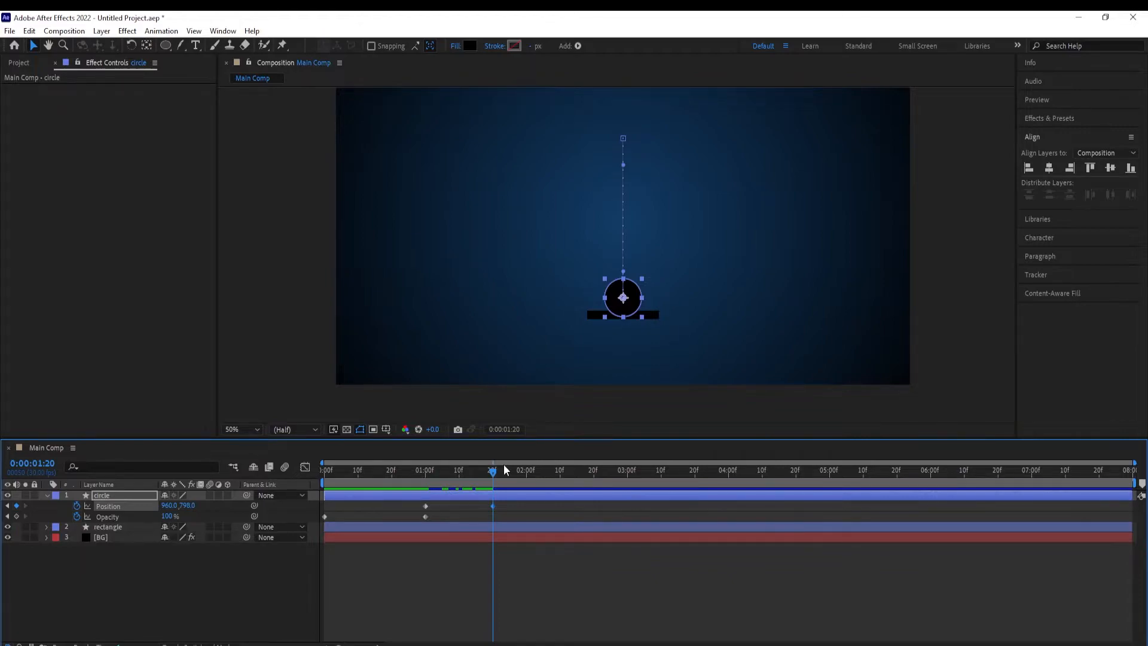
key("shift+Page_Down")
key("shift+Page_Down")
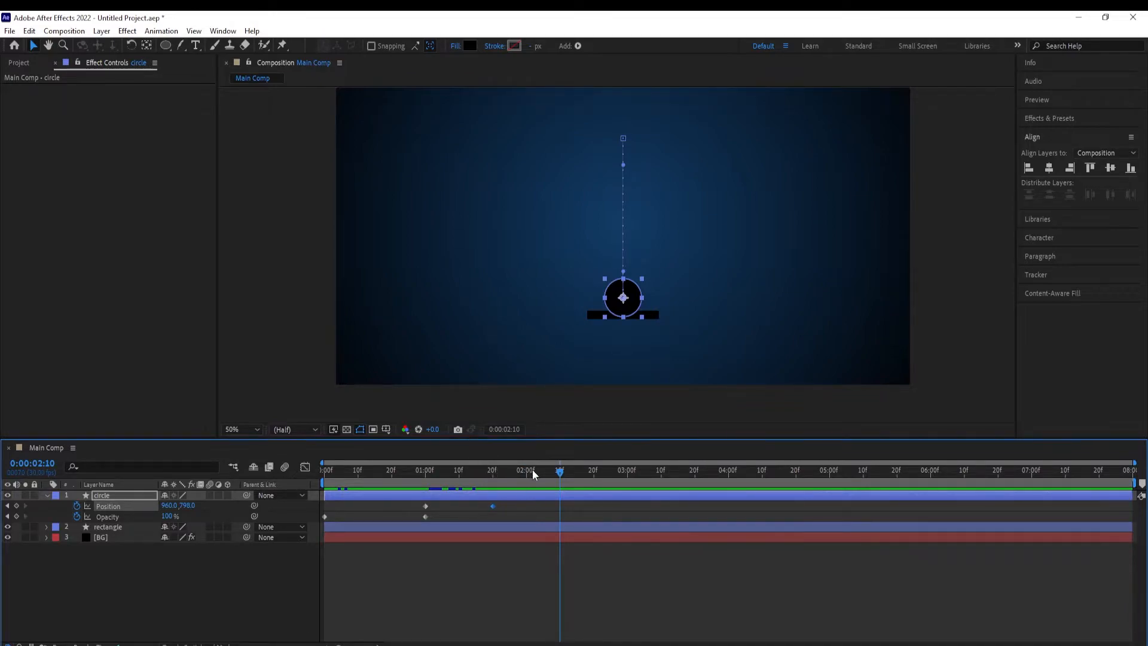
left_click_drag(434, 506, 417, 512)
key("ctrl+c")
key("ctrl+v")
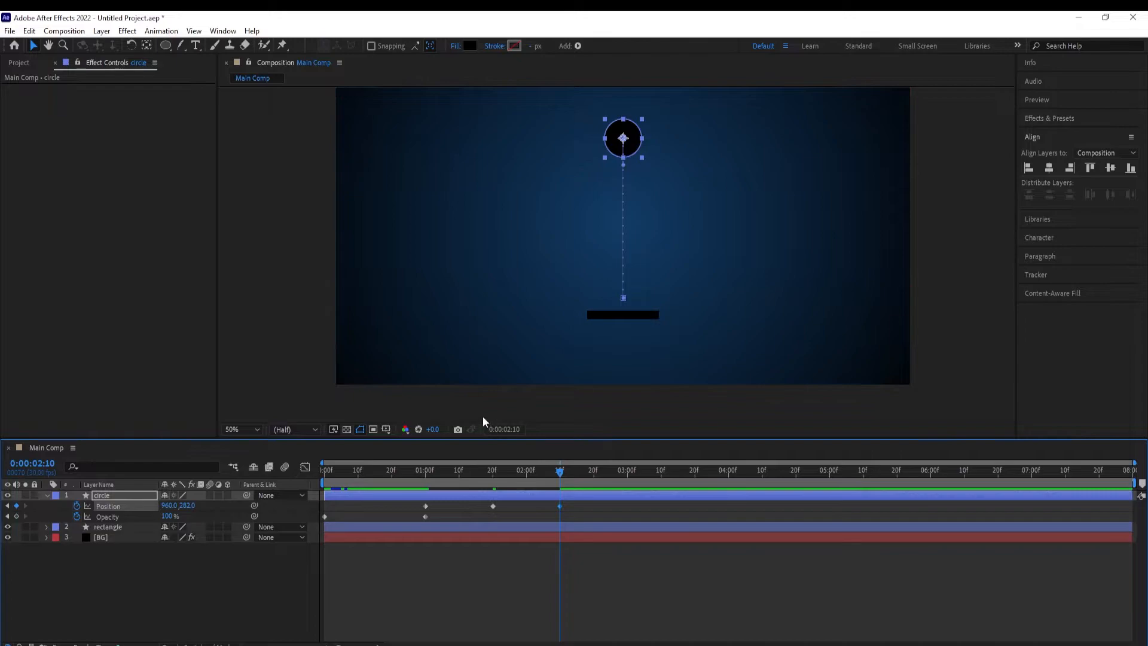
Add a first scale keyframe to the rectangle at 0:00:01:20 and unlink its width and height proportions
left_click_drag(559, 475, 497, 479)
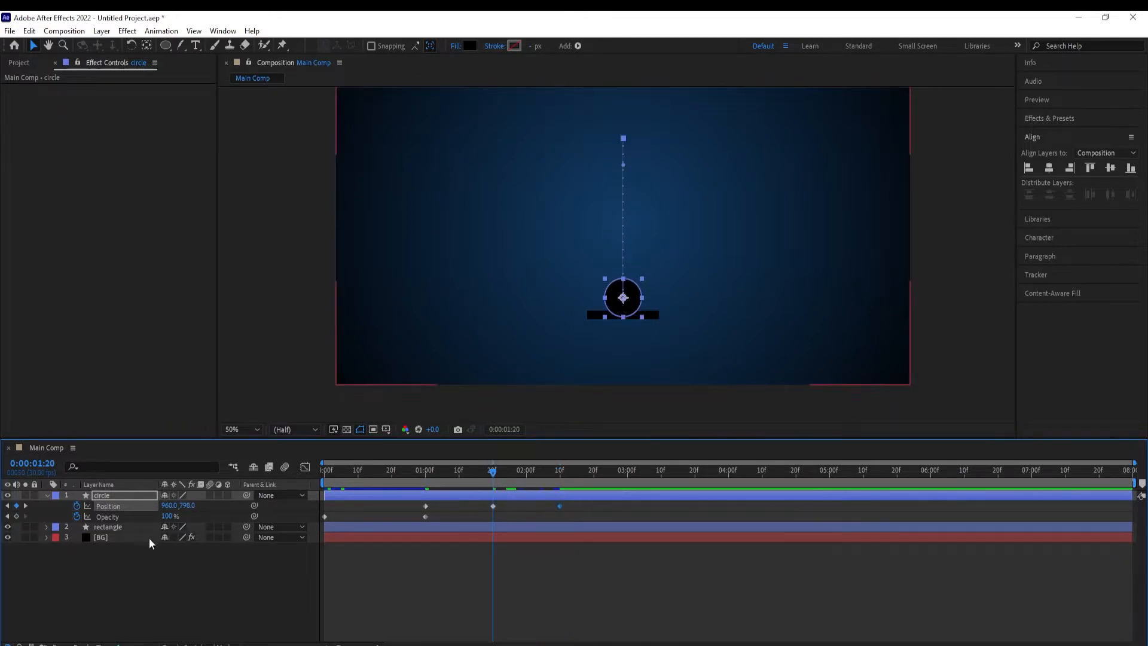
left_click(118, 529)
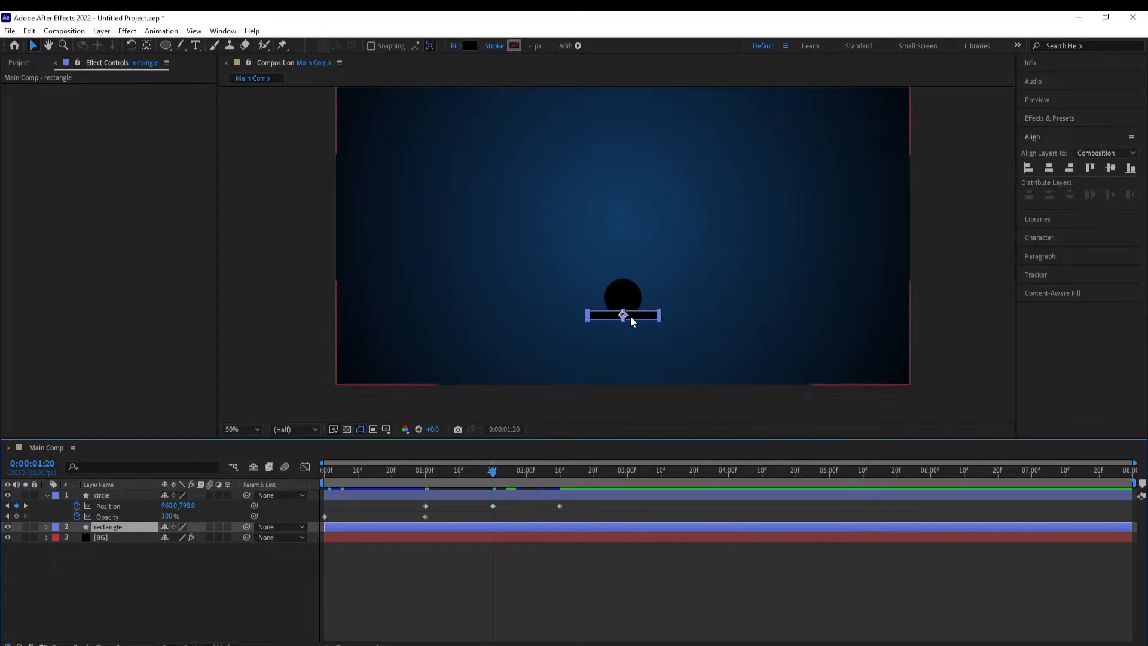
key("s")
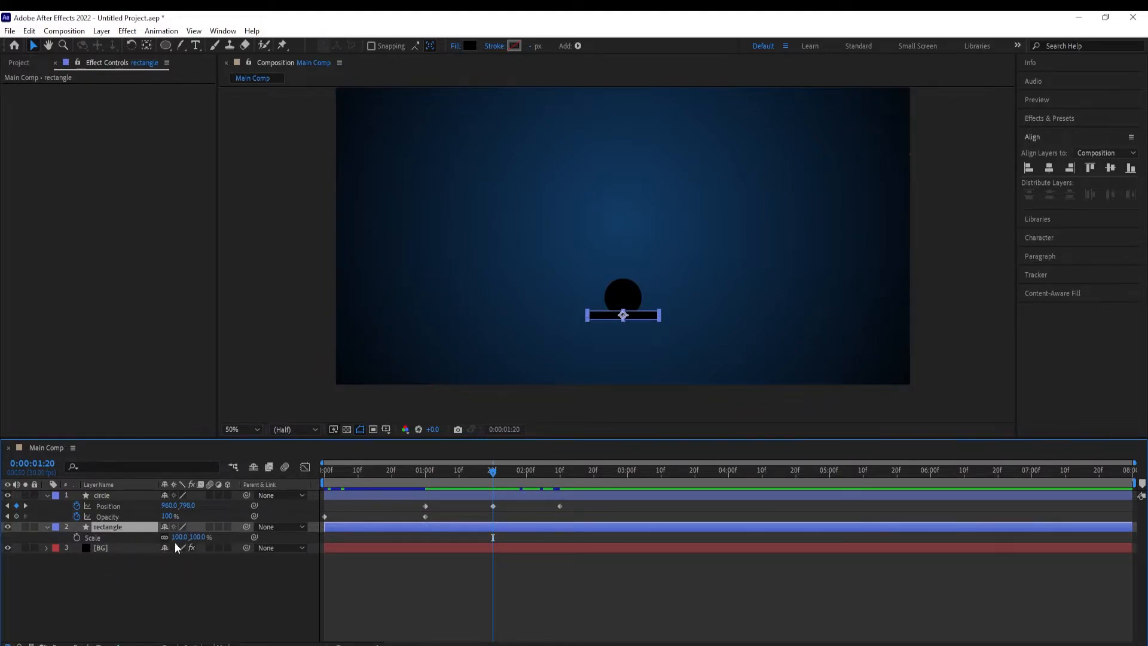
left_click(77, 538)
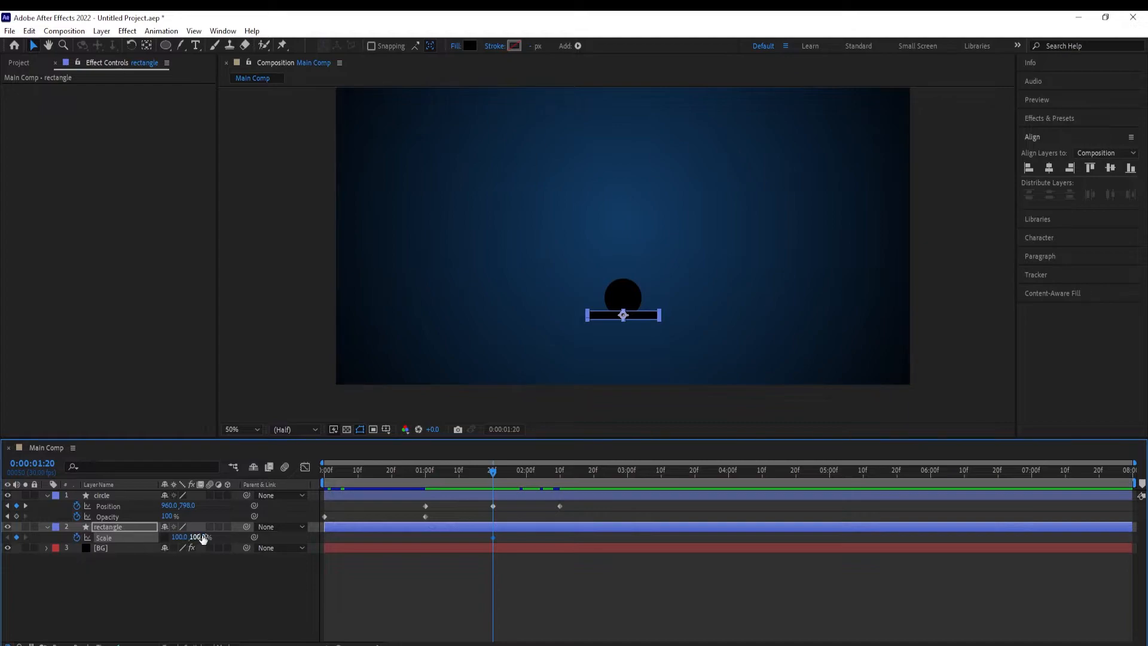
Set the rectangle's horizontal scale to 150% at 0:00:01:22, two frames after its first scale keyframe
key("Page_Down")
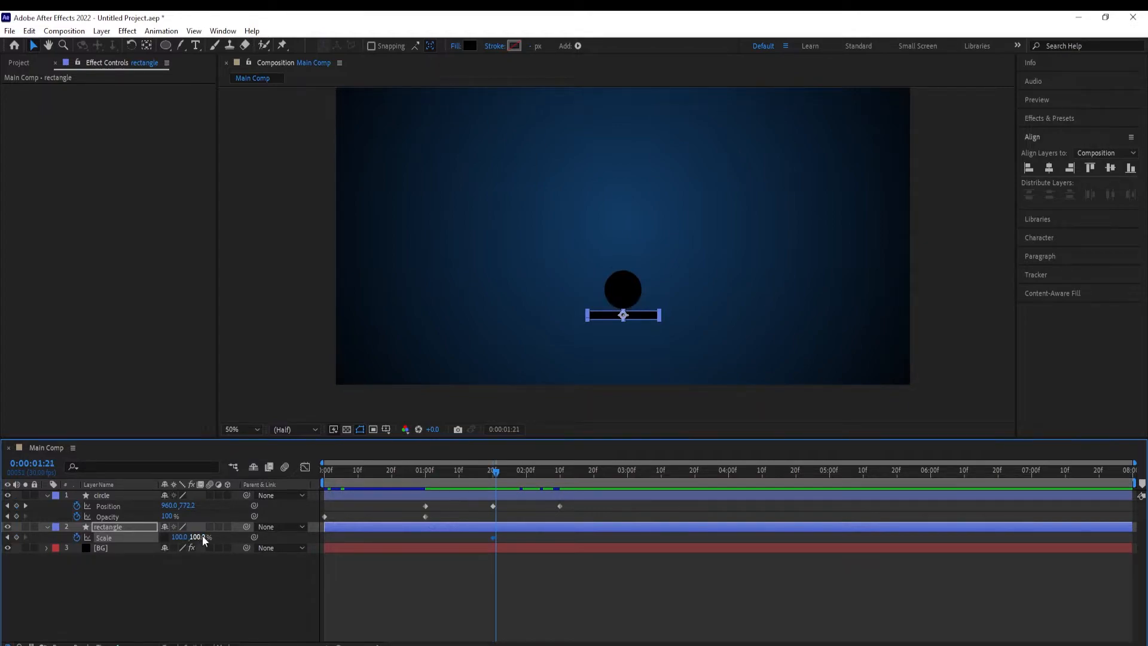
key("Page_Down")
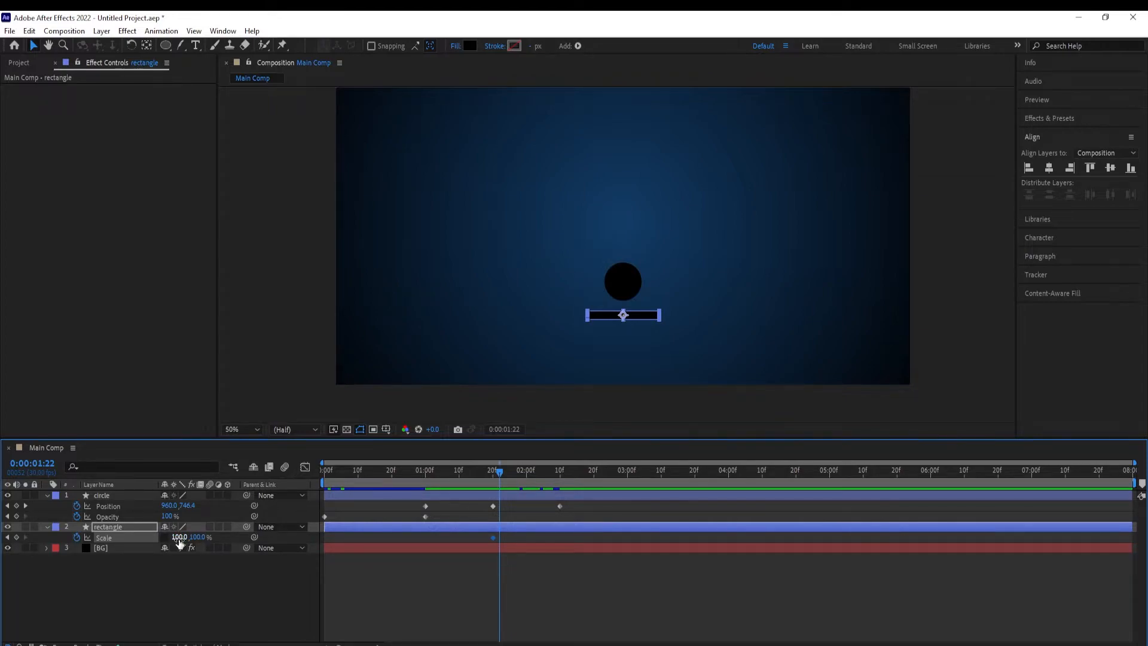
left_click(180, 538)
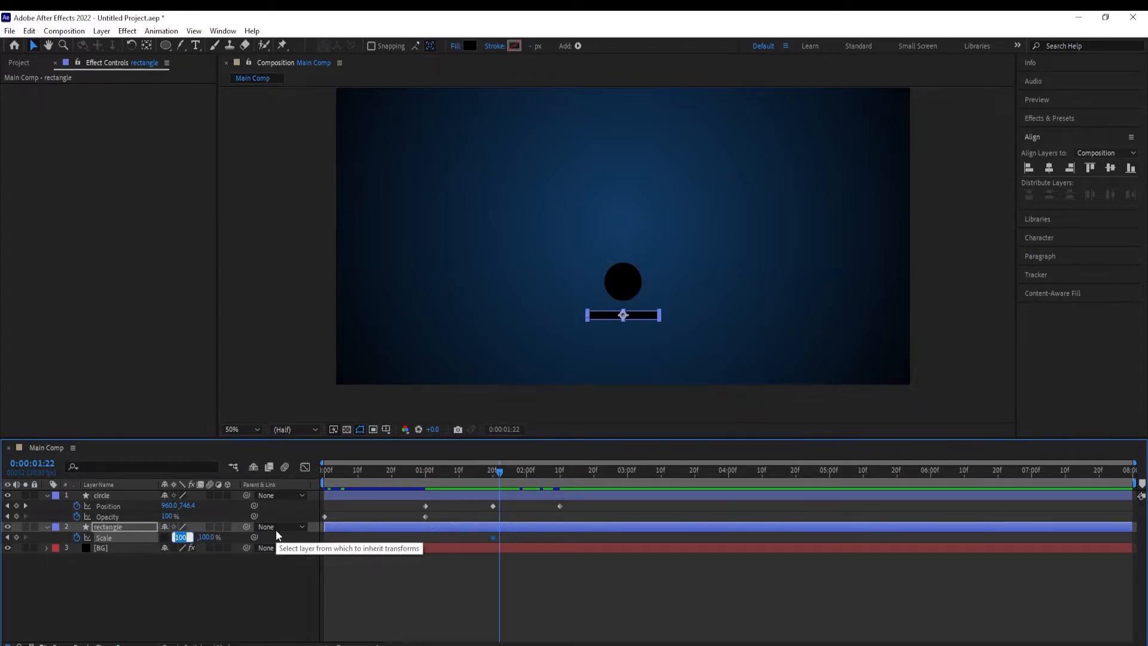
type("150")
key("Return")
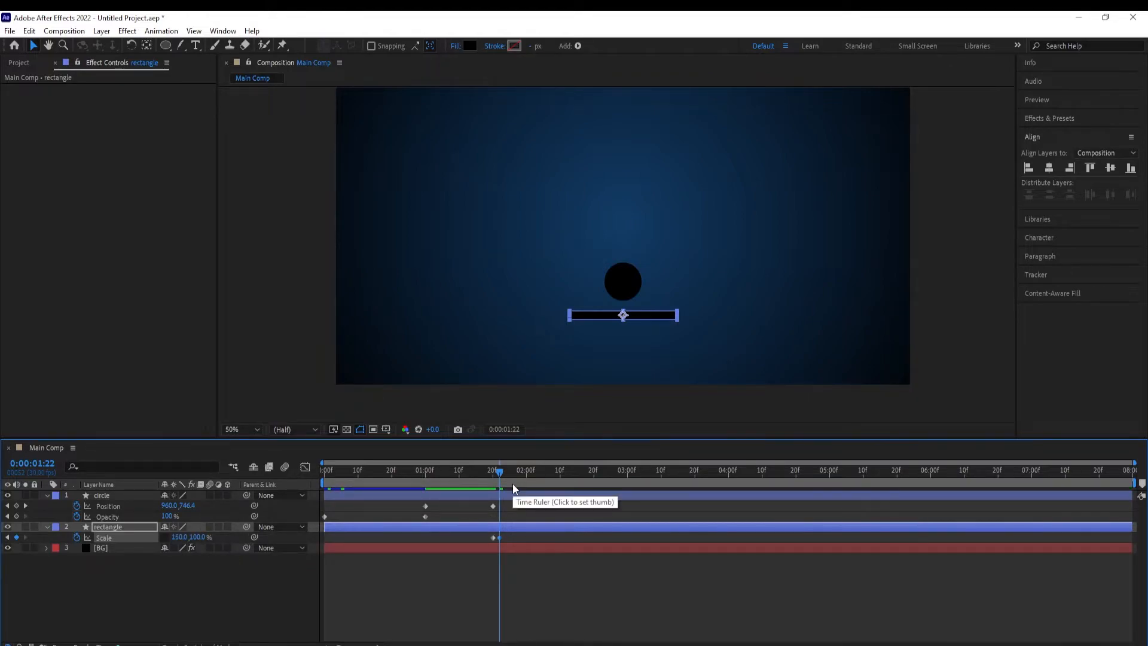
Set the rectangle's horizontal scale back to 100% at 0:00:01:24
key("Page_Down")
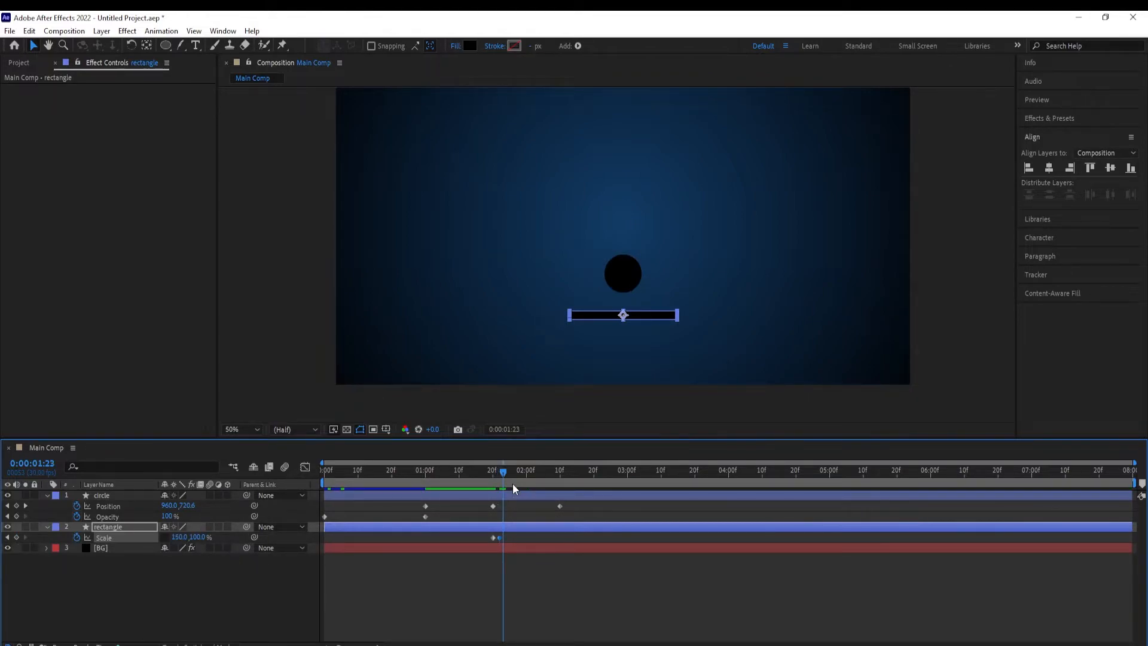
key("Page_Down")
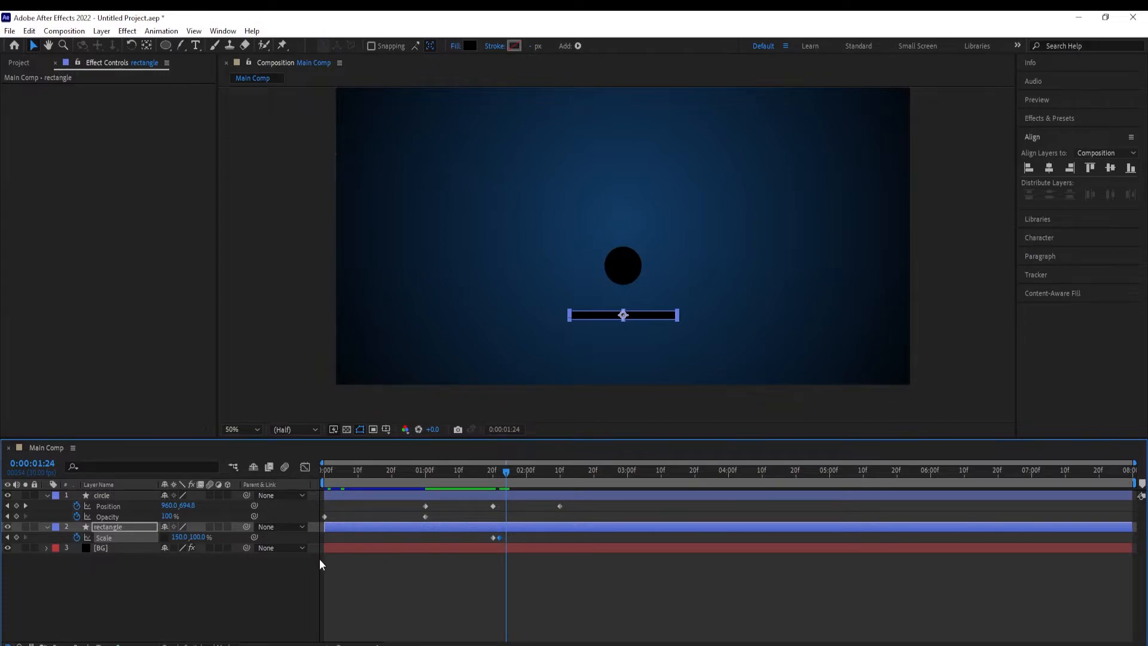
left_click(192, 537)
type("100")
key("Return")
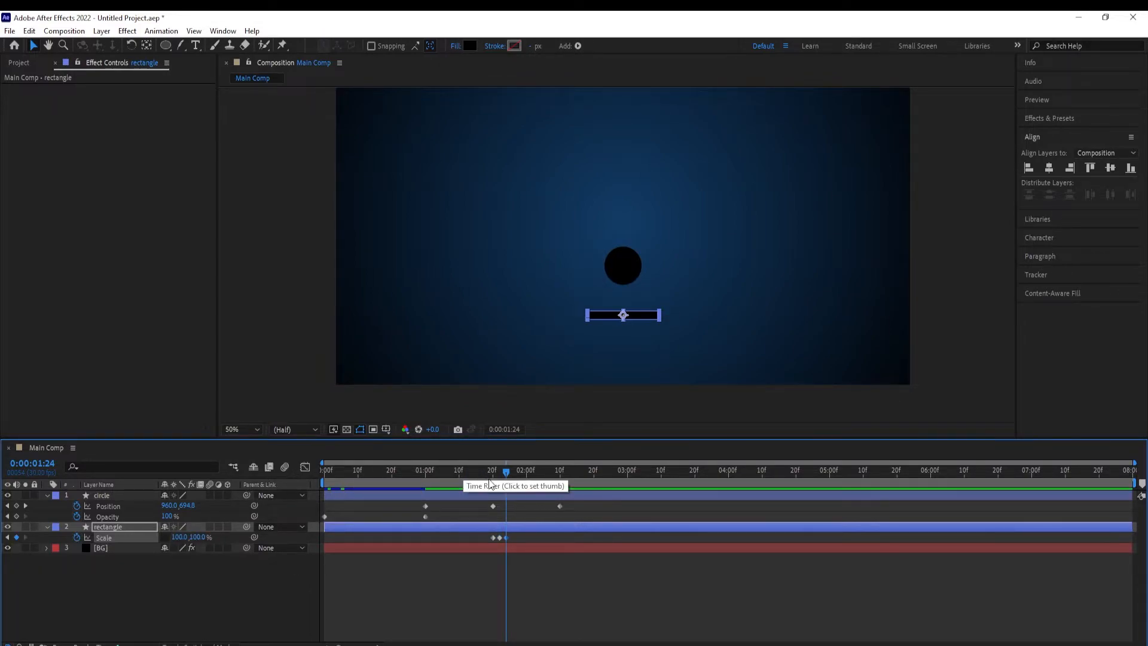
Apply Easy Ease to the circle's three position keyframes and lengthen their influence handles in the speed graph for steeper peaks
left_click_drag(573, 507, 414, 505)
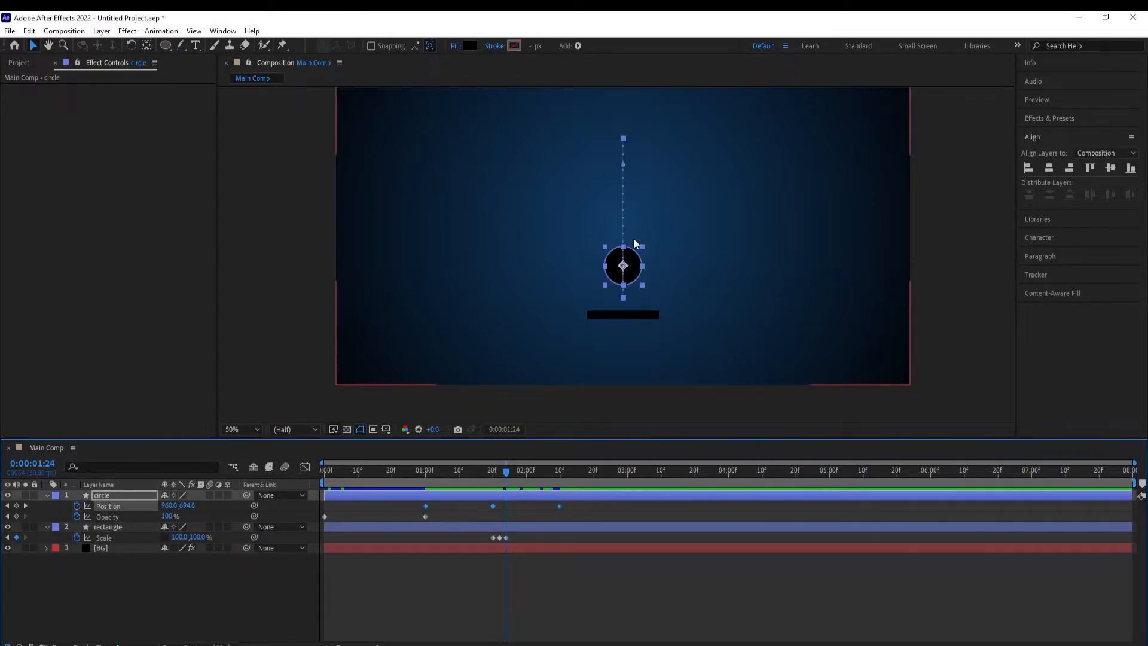
key("F9")
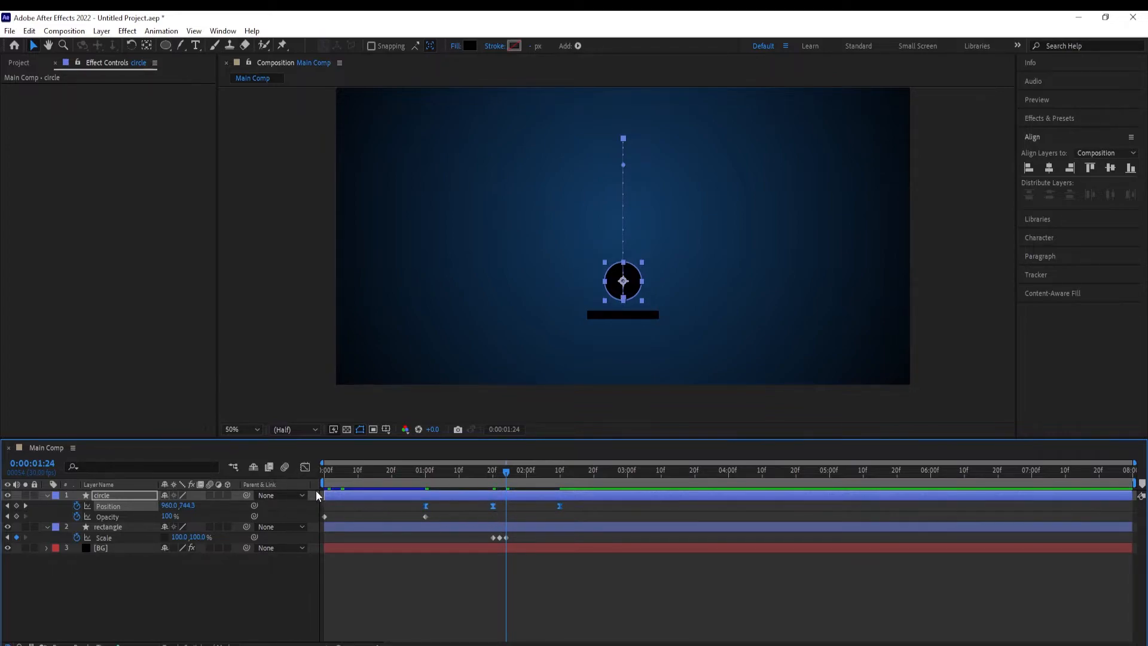
left_click(304, 469)
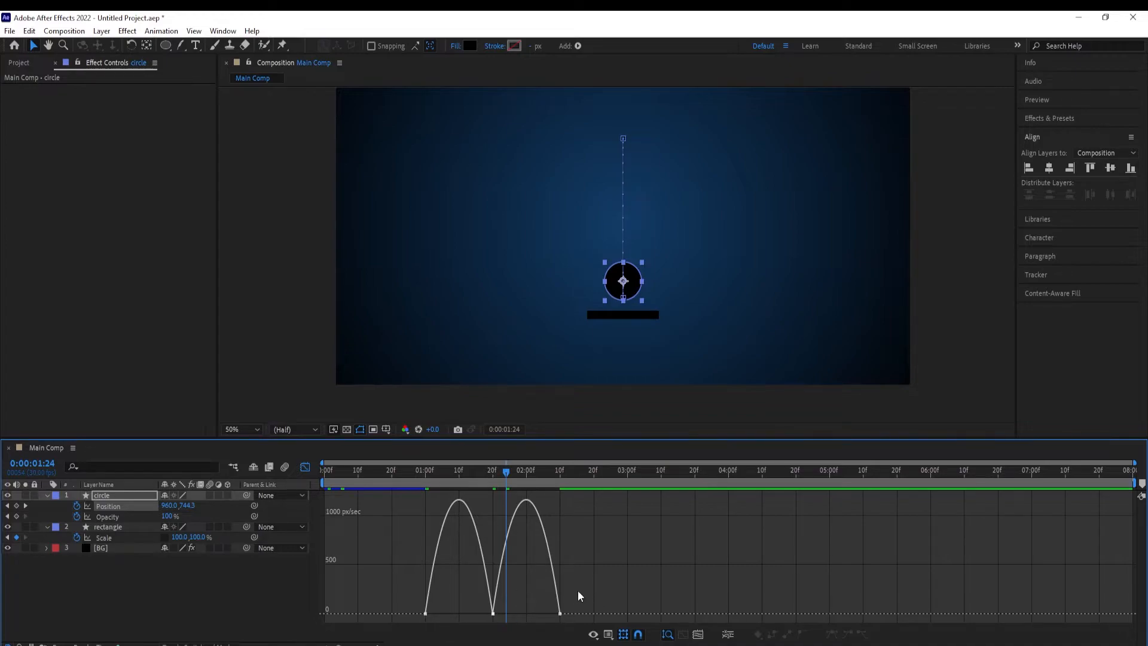
right_click(591, 597)
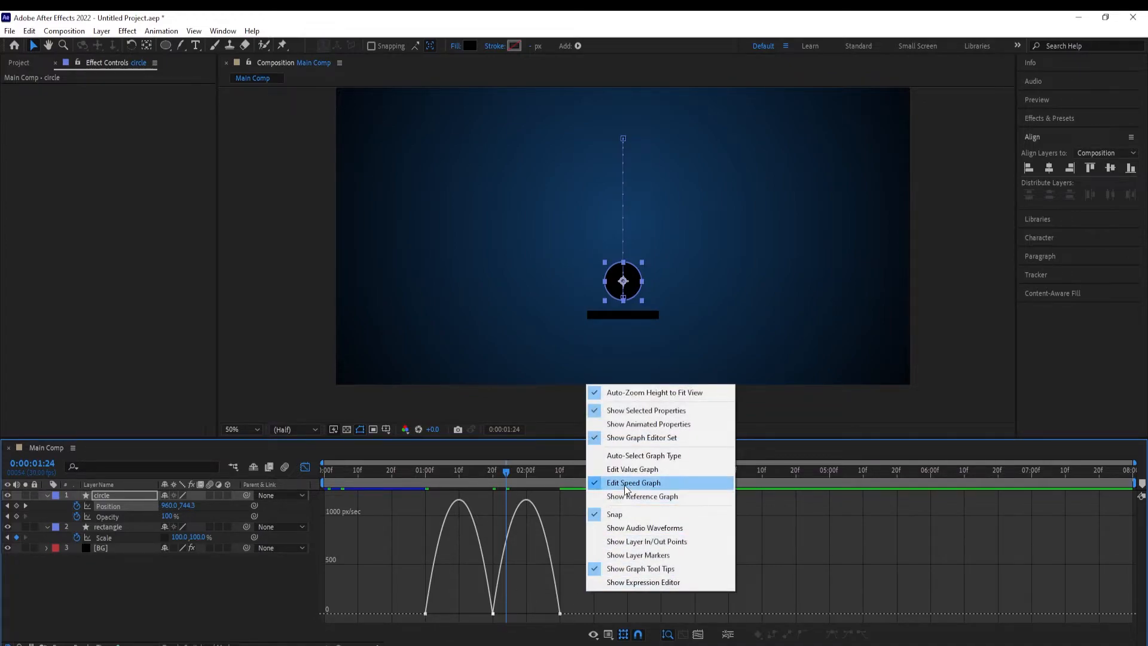
left_click(577, 599)
left_click_drag(595, 604, 407, 625)
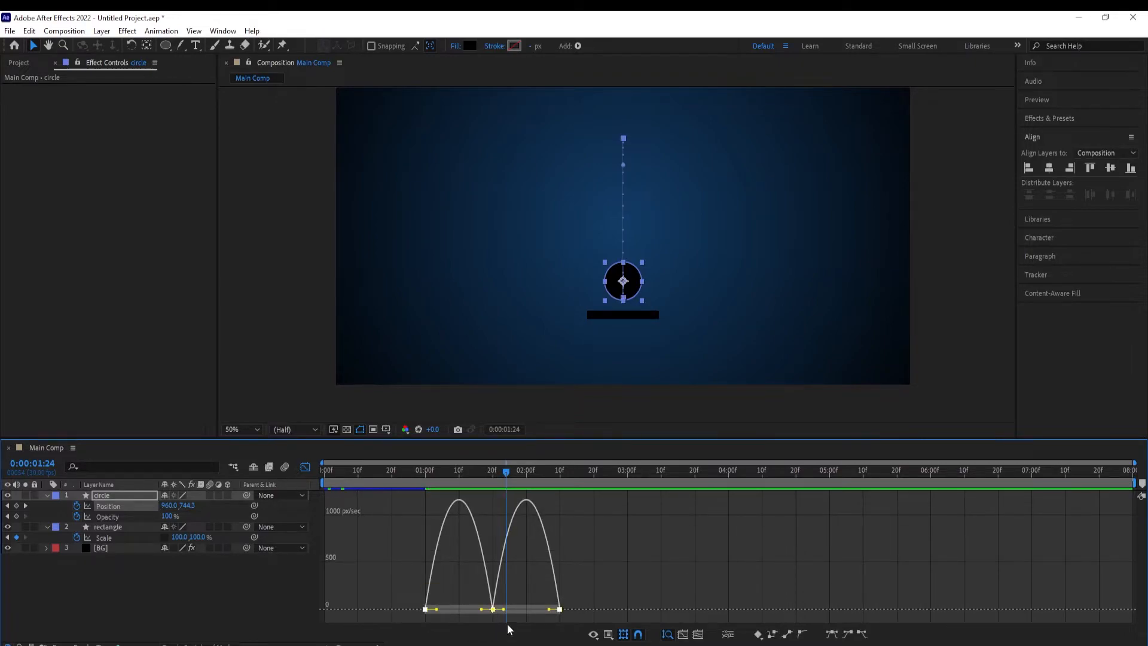
left_click_drag(550, 610, 527, 618)
left_click(305, 466)
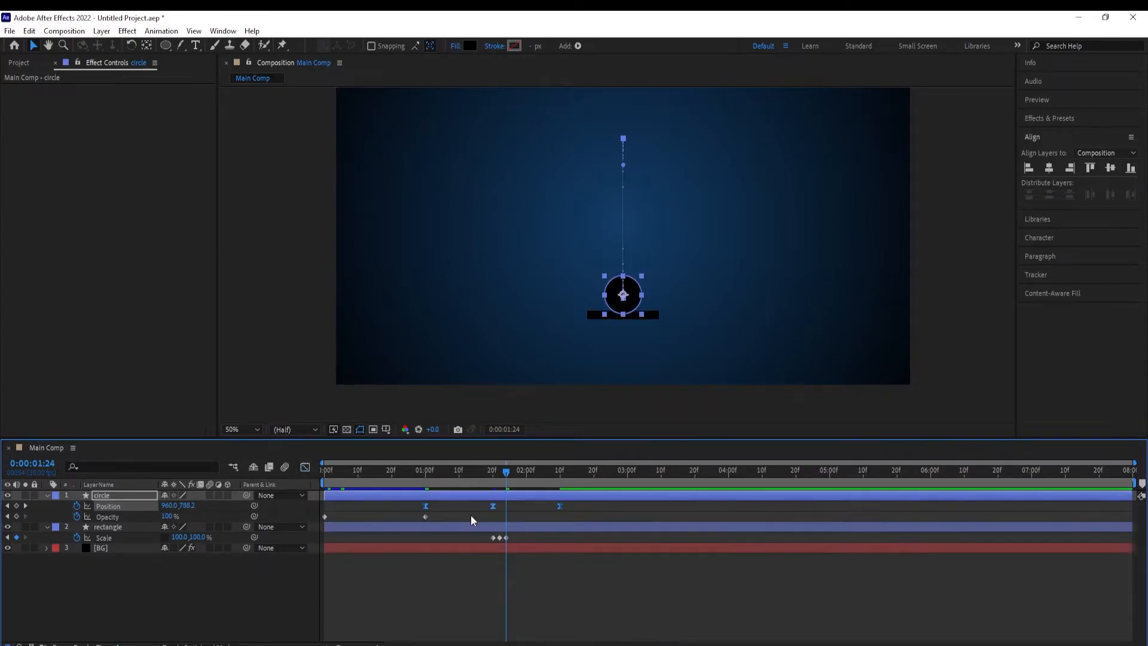
Play the animation from the first frame to check the circle's eased bounce
key("Home")
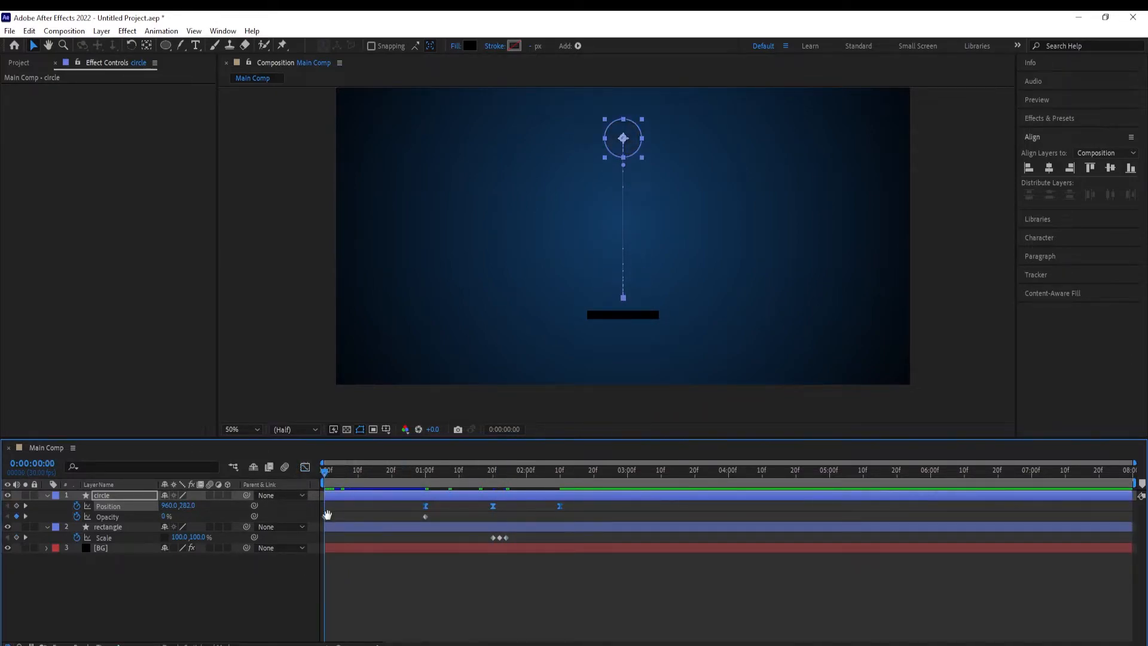
key("space")
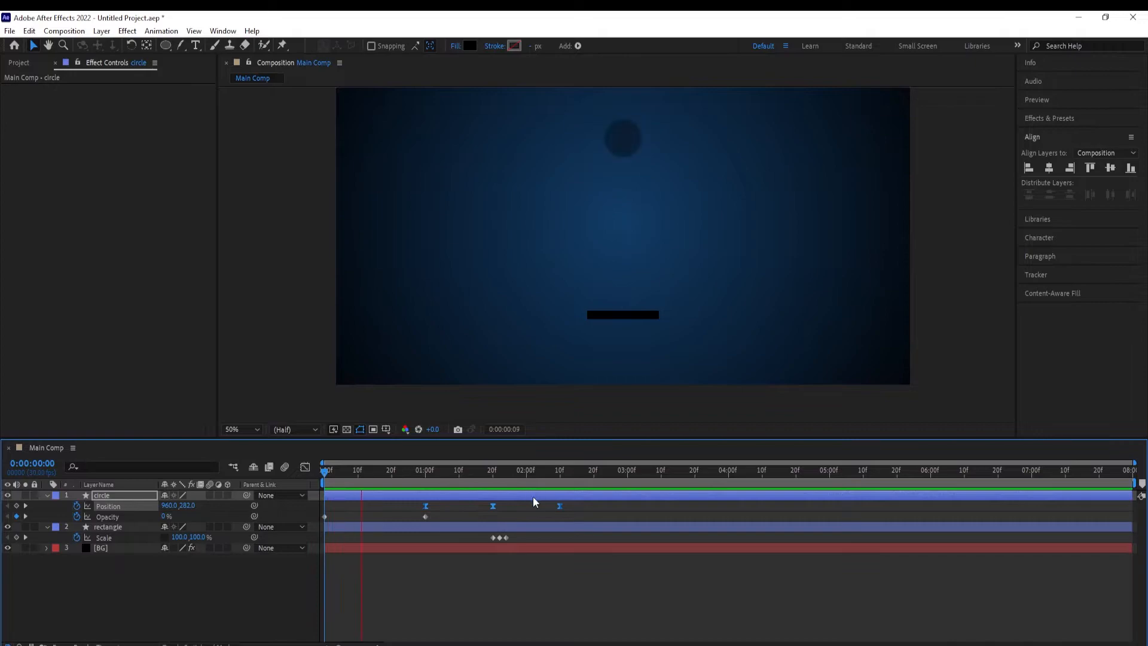
key("space")
Copy the circle's three eased position keyframes and paste them starting at 0:00:03:00 for a second bounce
left_click(594, 476)
left_click_drag(594, 475, 631, 474)
left_click_drag(582, 508, 432, 513)
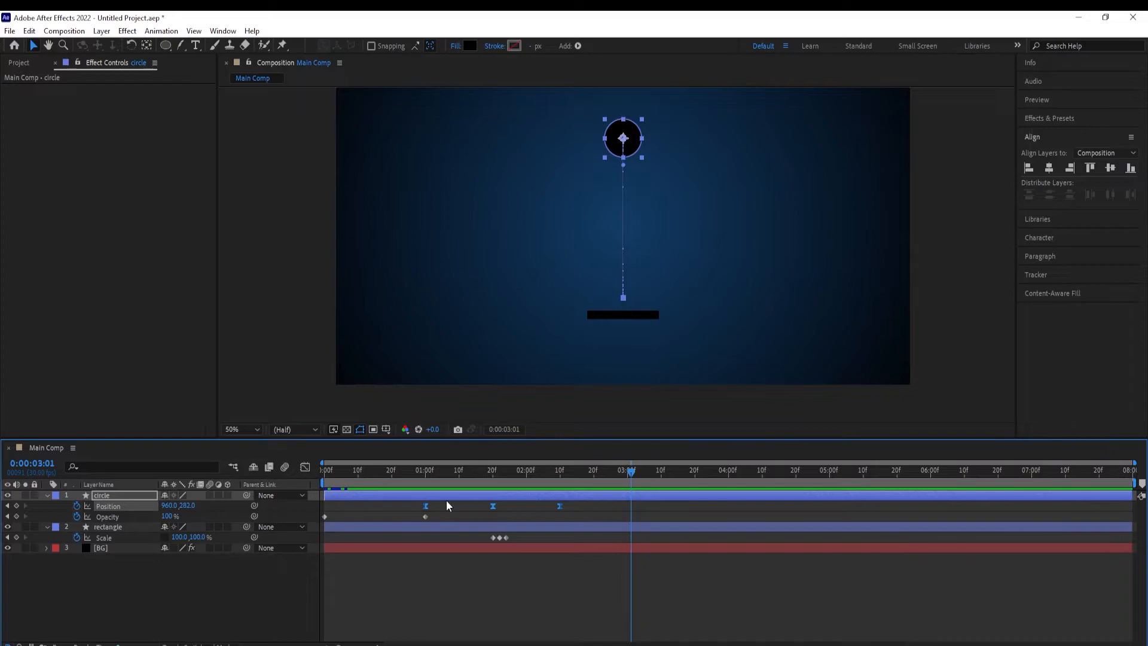
left_click(629, 473)
key("ctrl+c")
key("ctrl+v")
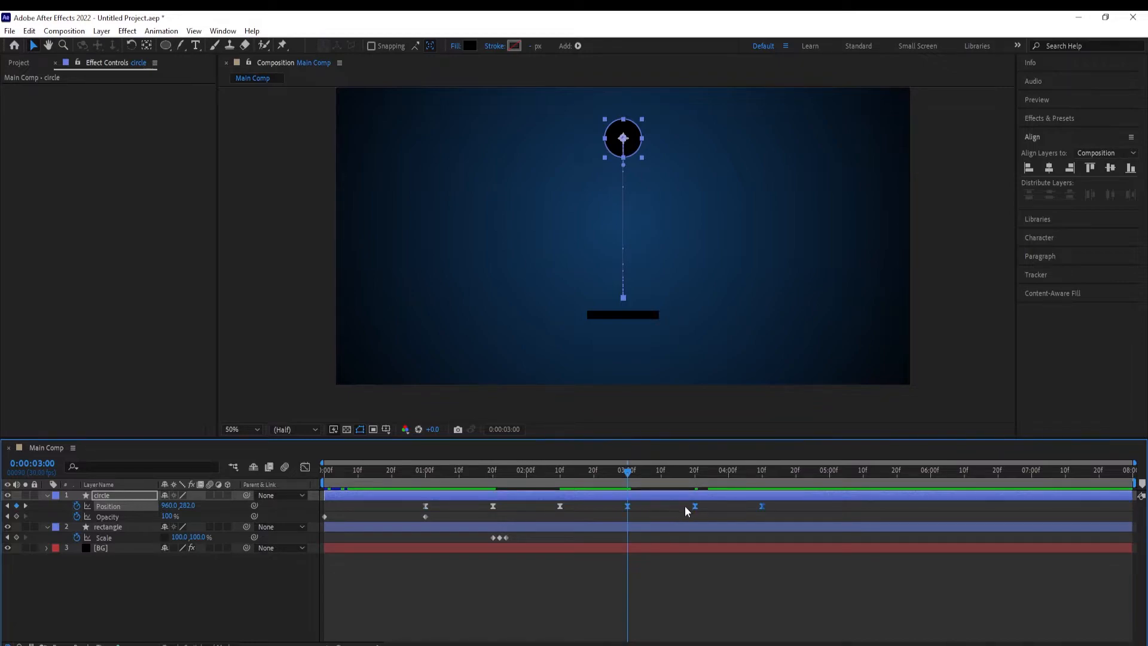
Copy the rectangle's three scale keyframes and paste them starting at 0:00:03:20, when the circle lands again
left_click_drag(526, 537, 480, 542)
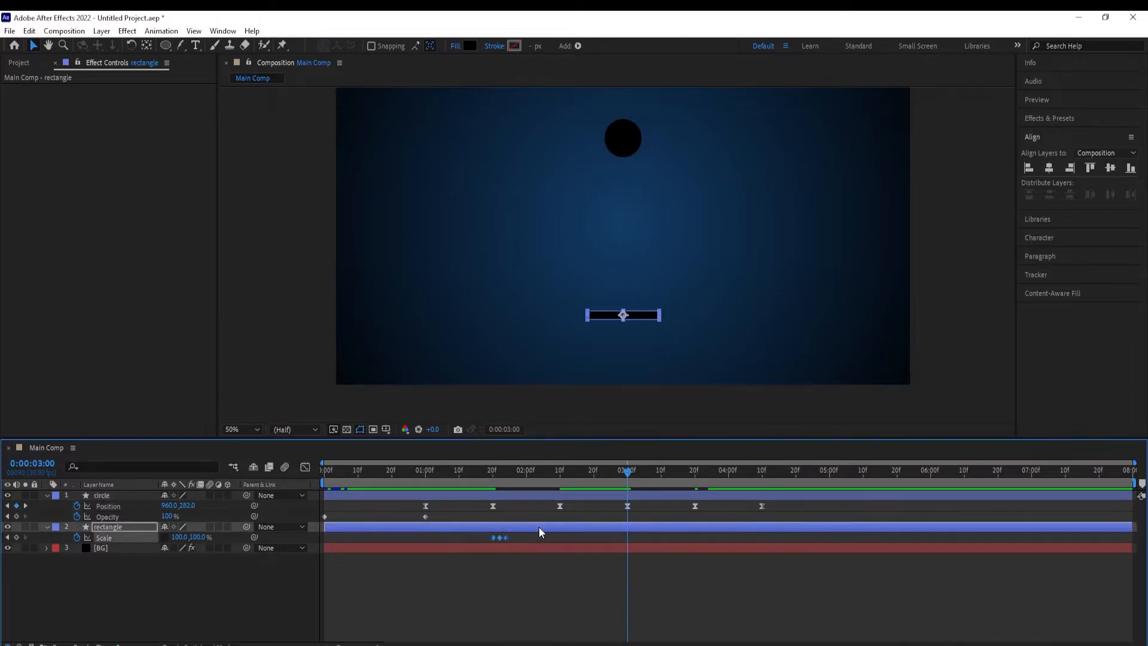
left_click_drag(627, 474, 686, 484)
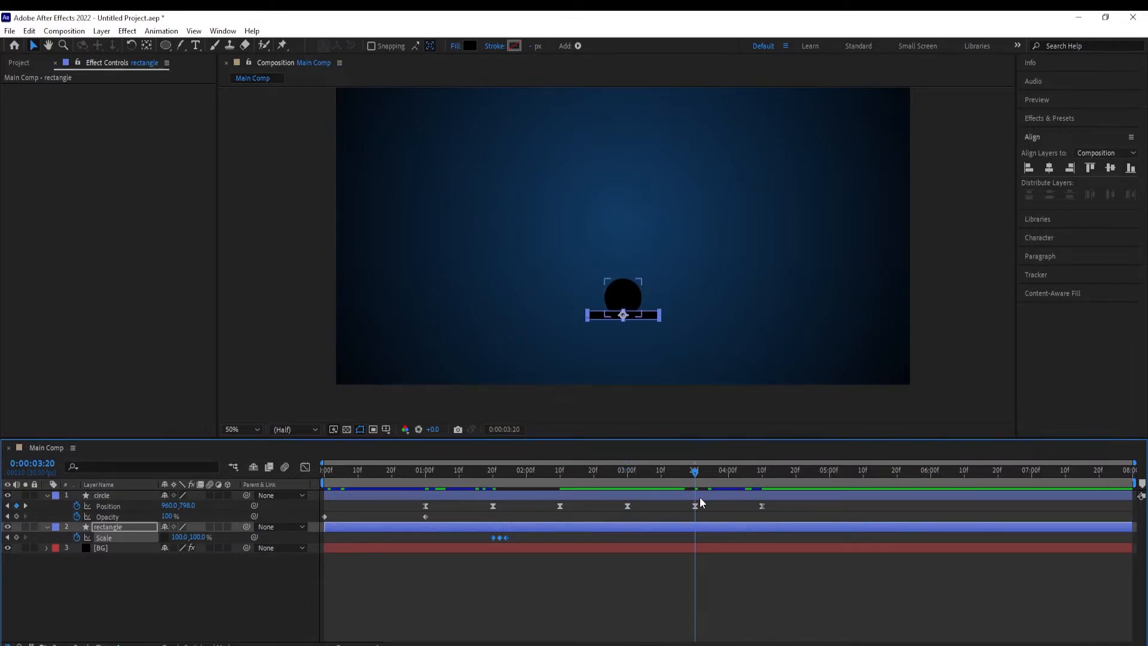
key("ctrl+v")
Play the animation from the first frame to check both bounces and the rectangle's stretching
left_click_drag(695, 473, 287, 506)
key("space")
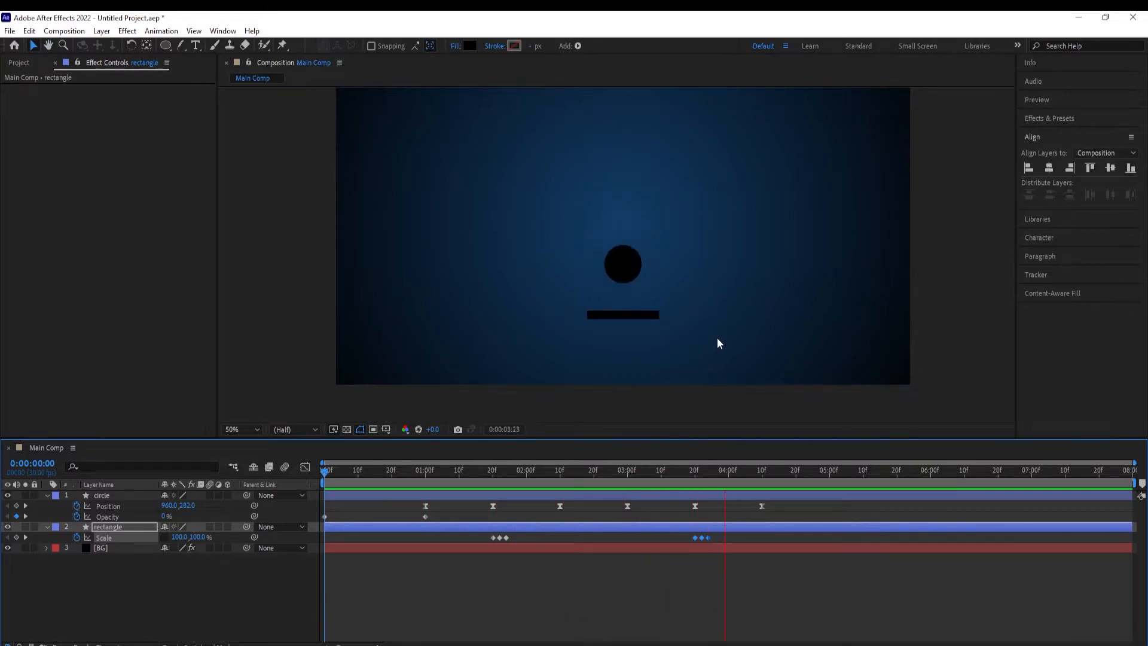
left_click(790, 472)
left_click_drag(789, 475, 829, 482)
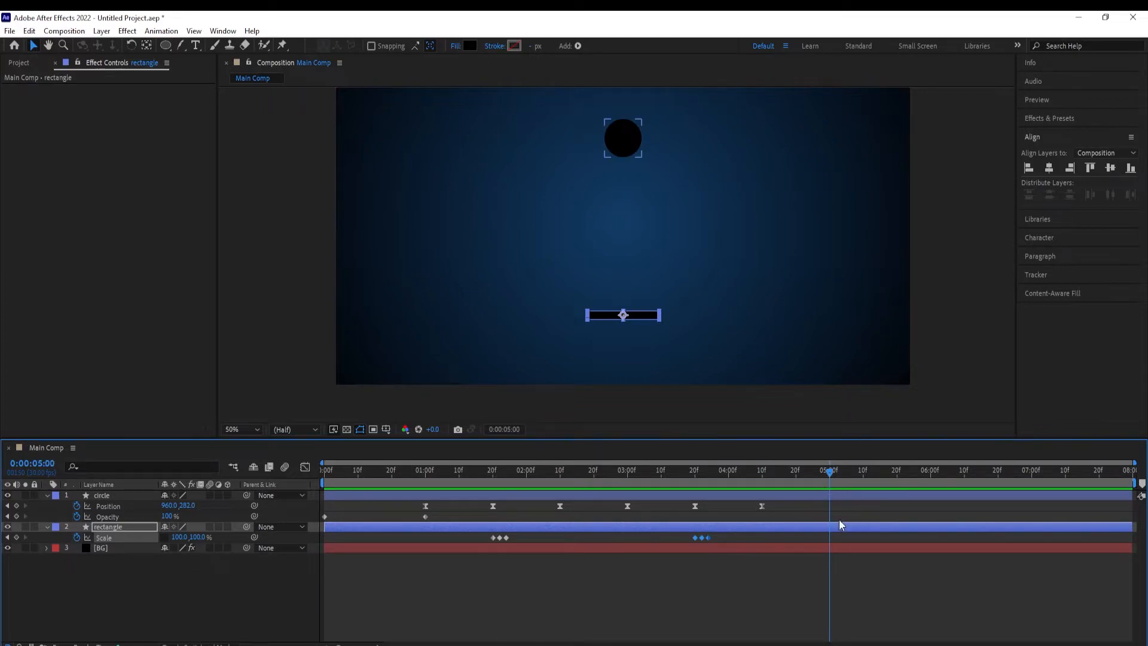
Add a first opacity keyframe to the rectangle at 0:00:04:10, on the circle's last position keyframe
left_click_drag(832, 478, 765, 496)
mouse_move(762, 471)
left_mouse_down()
mouse_move(689, 472)
mouse_move(756, 479)
left_mouse_up()
left_click(761, 496, "shift")
left_click(110, 498)
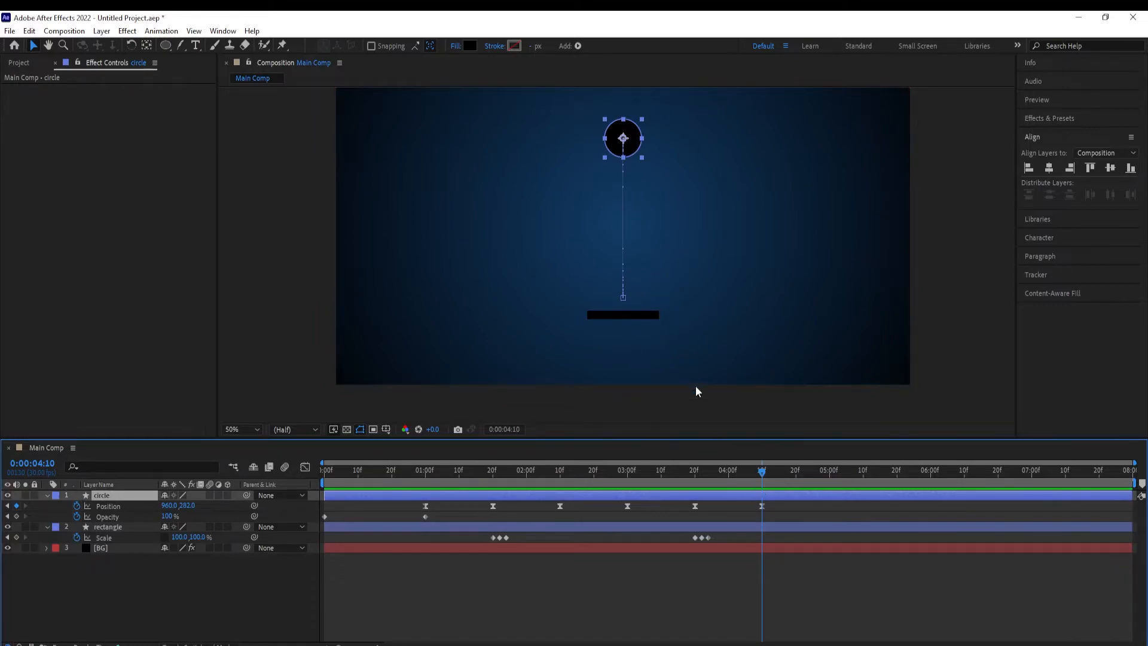
left_click(629, 315)
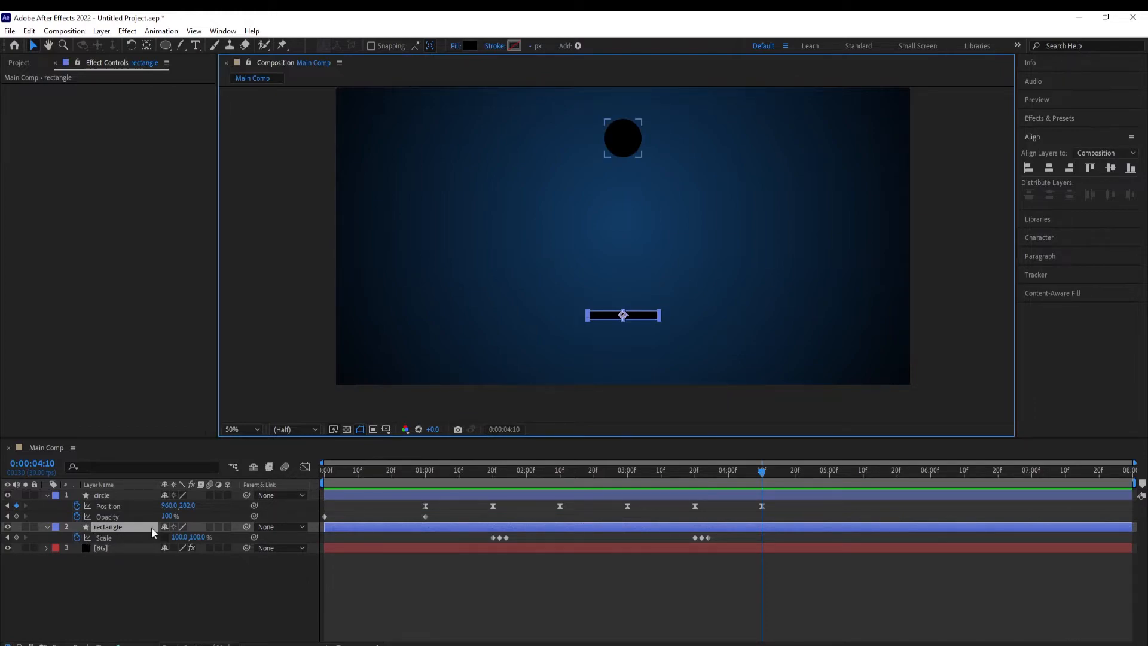
key("t")
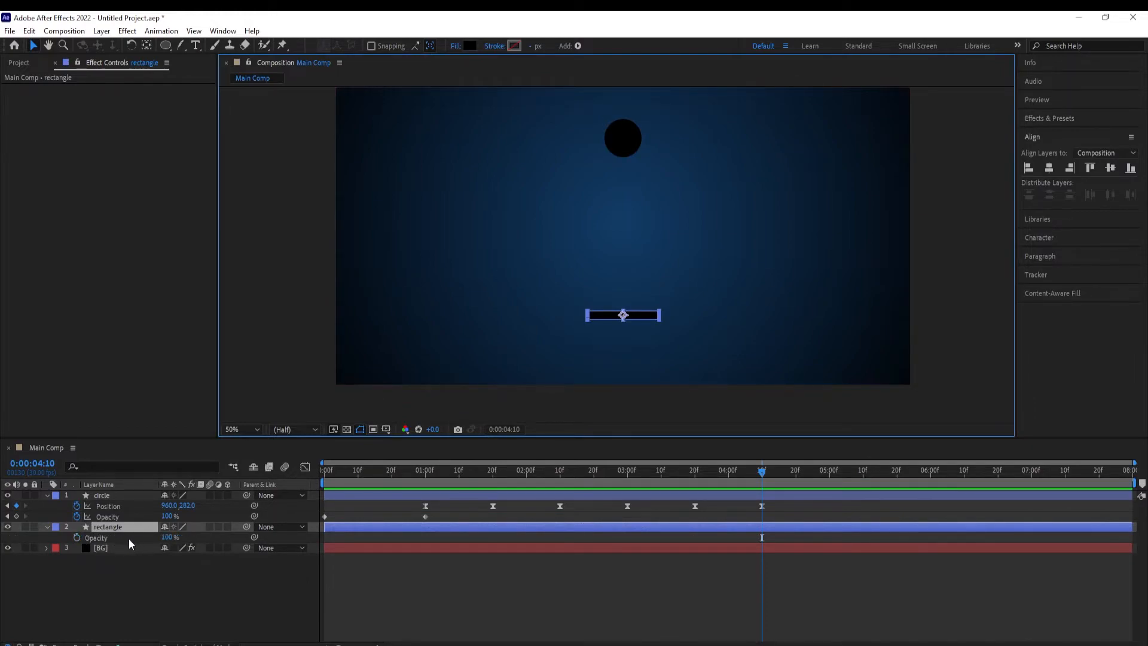
left_click(77, 538)
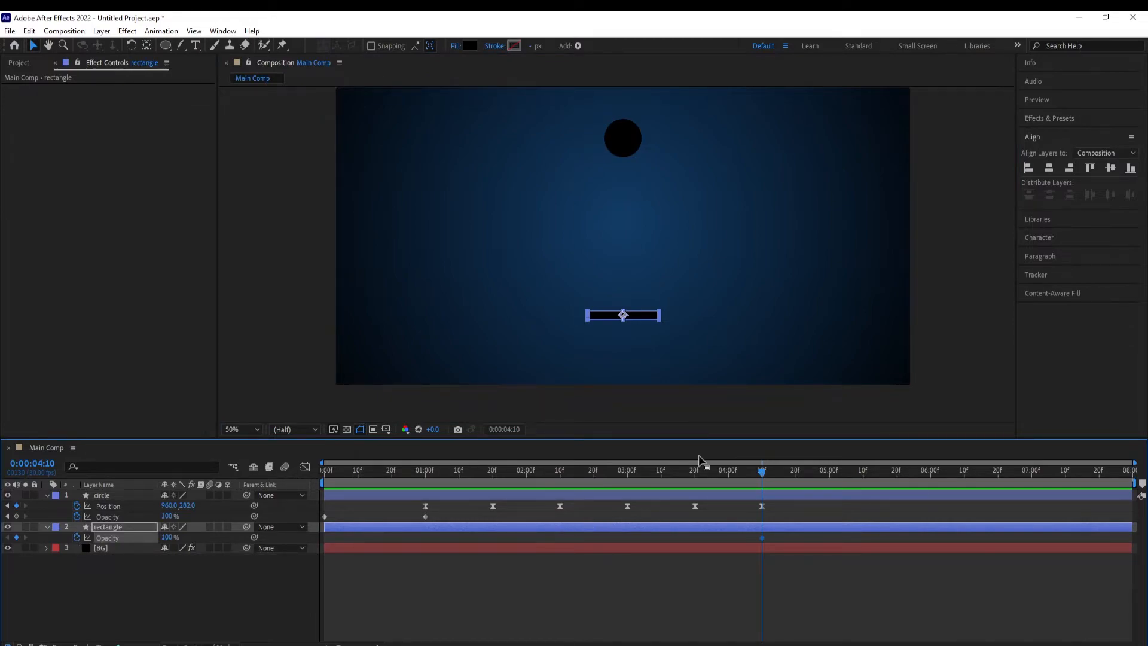
Set the rectangle's opacity to 0% at 0:00:04:20, ten frames after its first opacity keyframe
key("shift+Page_Down")
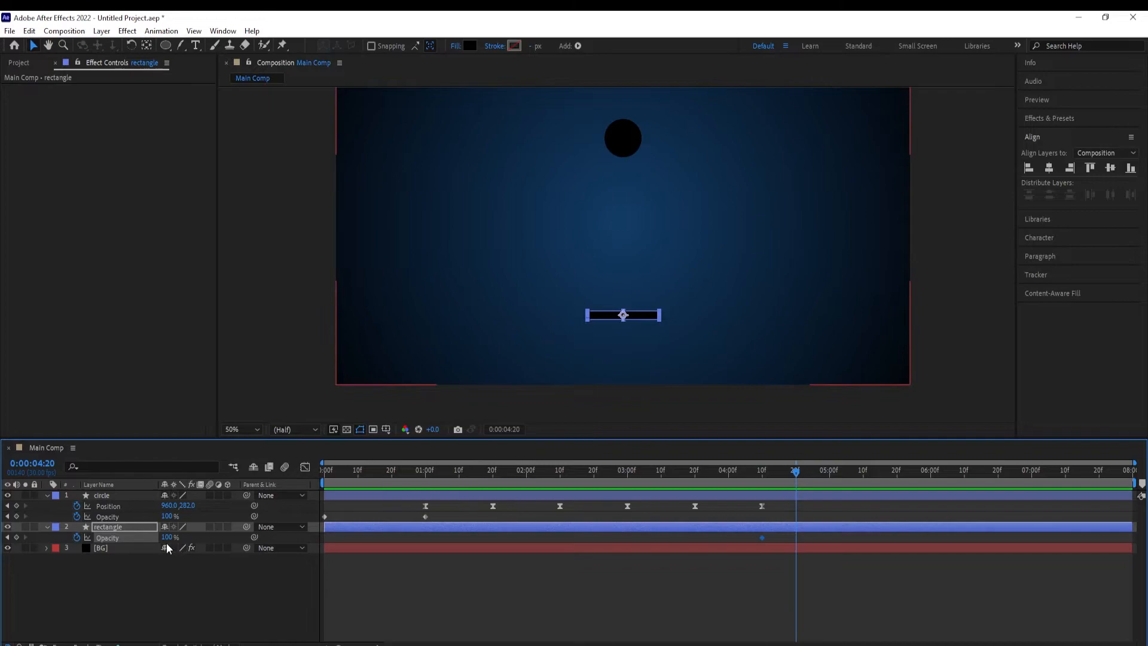
left_click_drag(167, 539, 68, 544)
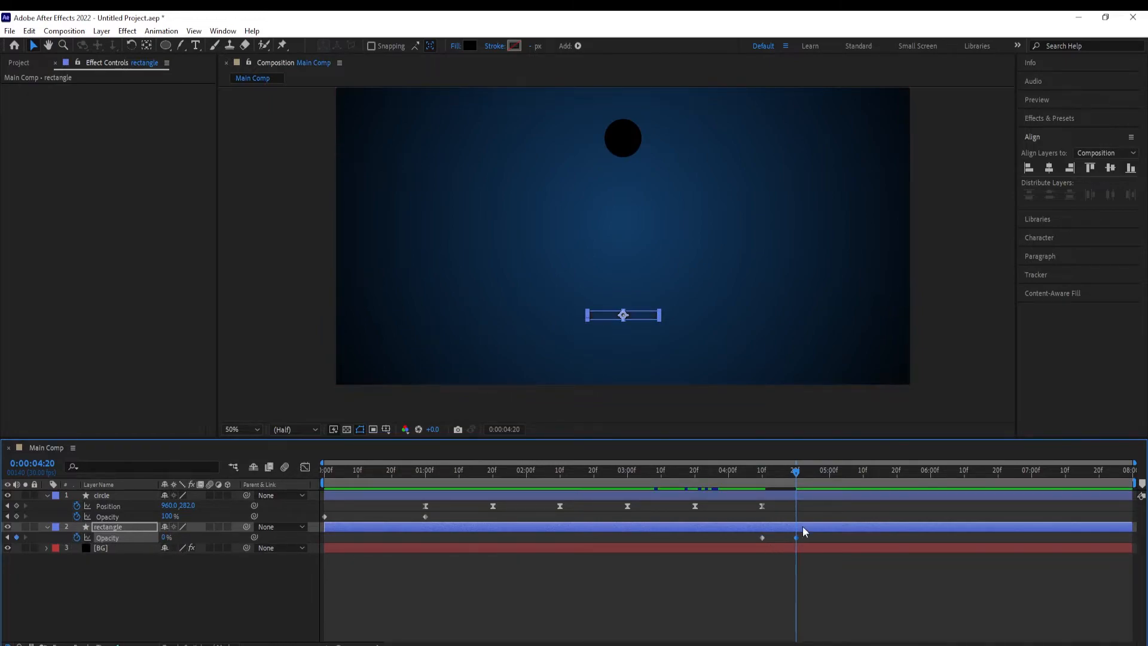
mouse_move(791, 483)
left_mouse_down()
mouse_move(748, 484)
mouse_move(811, 490)
mouse_move(800, 493)
left_mouse_up()
Show the circle's scale property and add a first scale keyframe at 0:00:04:20
left_click(89, 495)
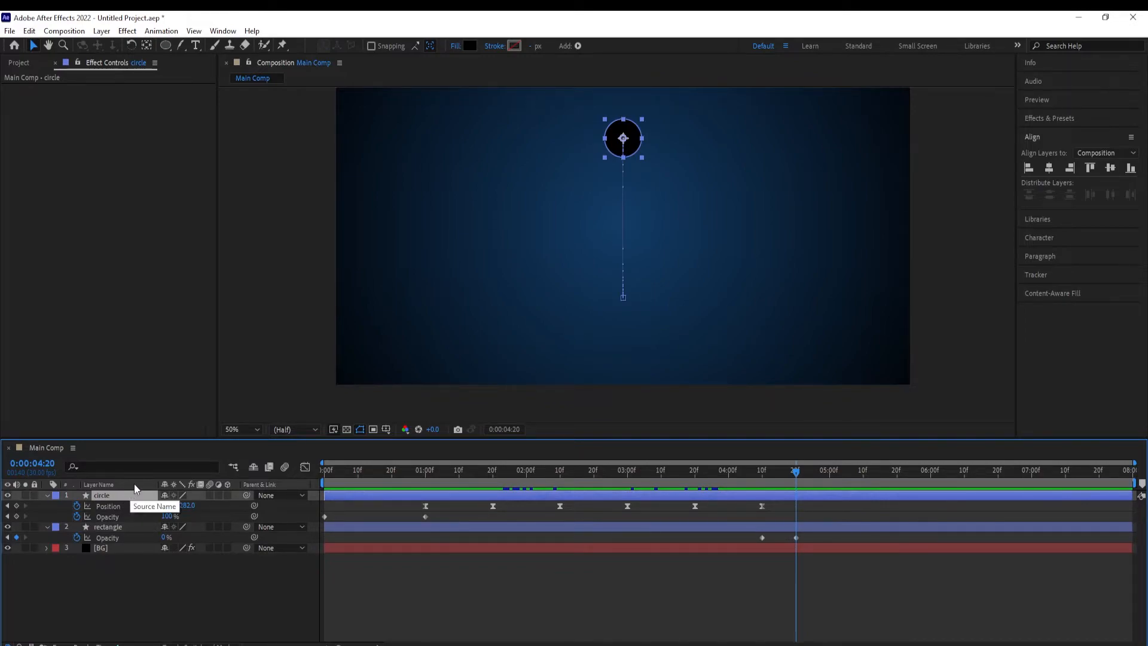
key("shift+s")
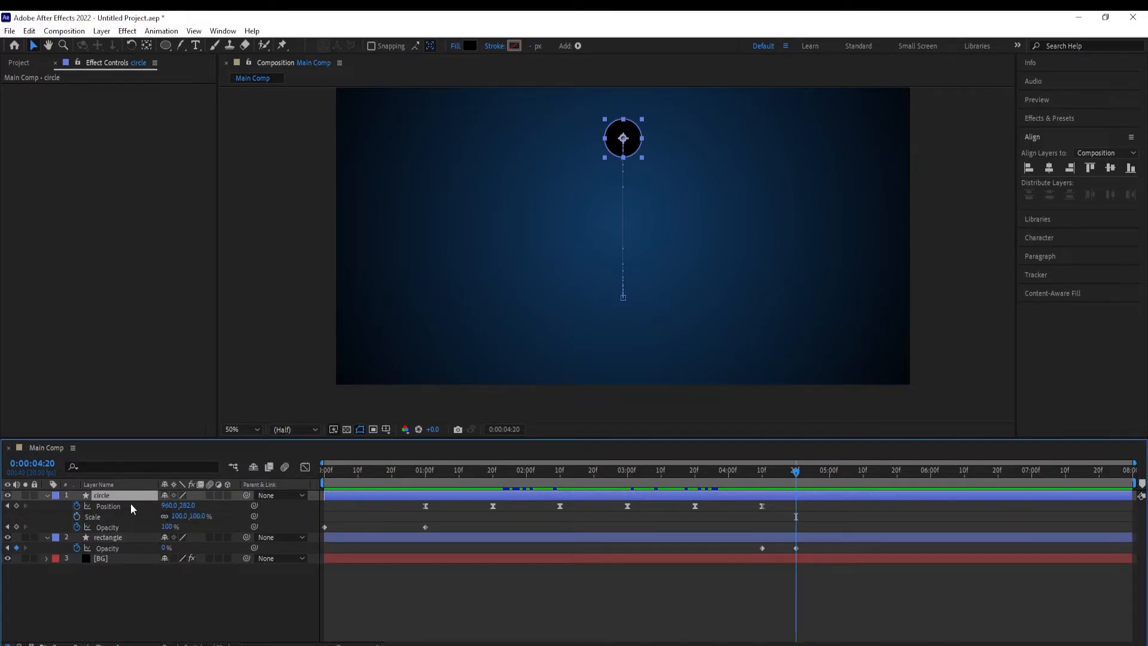
left_click(78, 517)
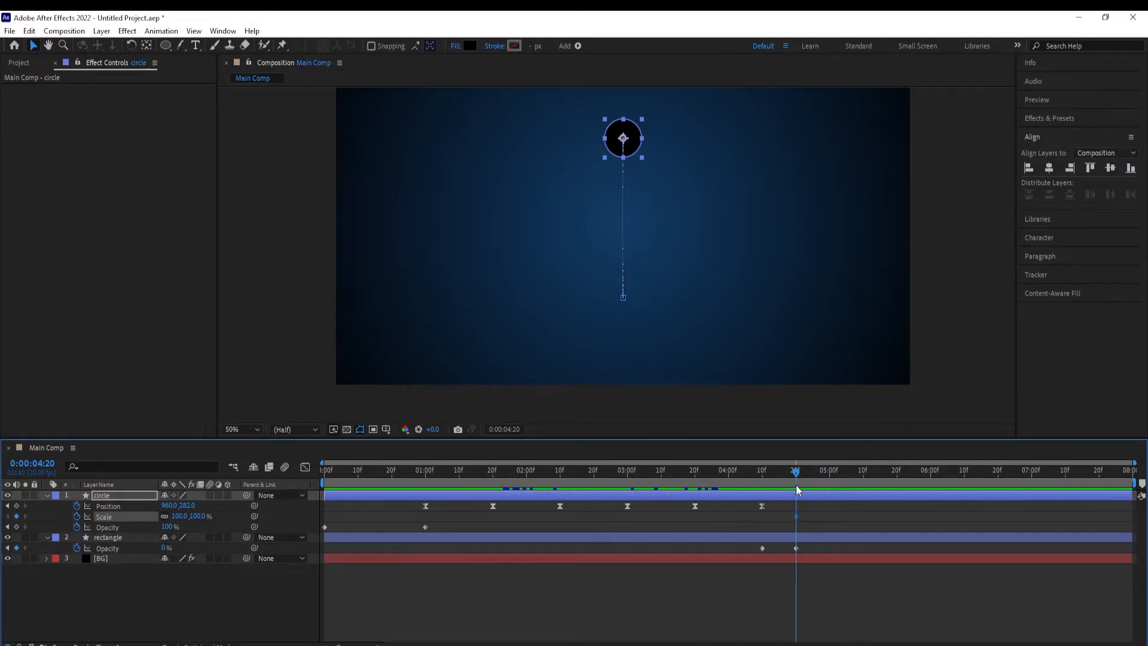
Set the circle's scale to 250% at 0:00:05:00, ten frames after its first scale keyframe
left_click_drag(823, 474, 833, 477)
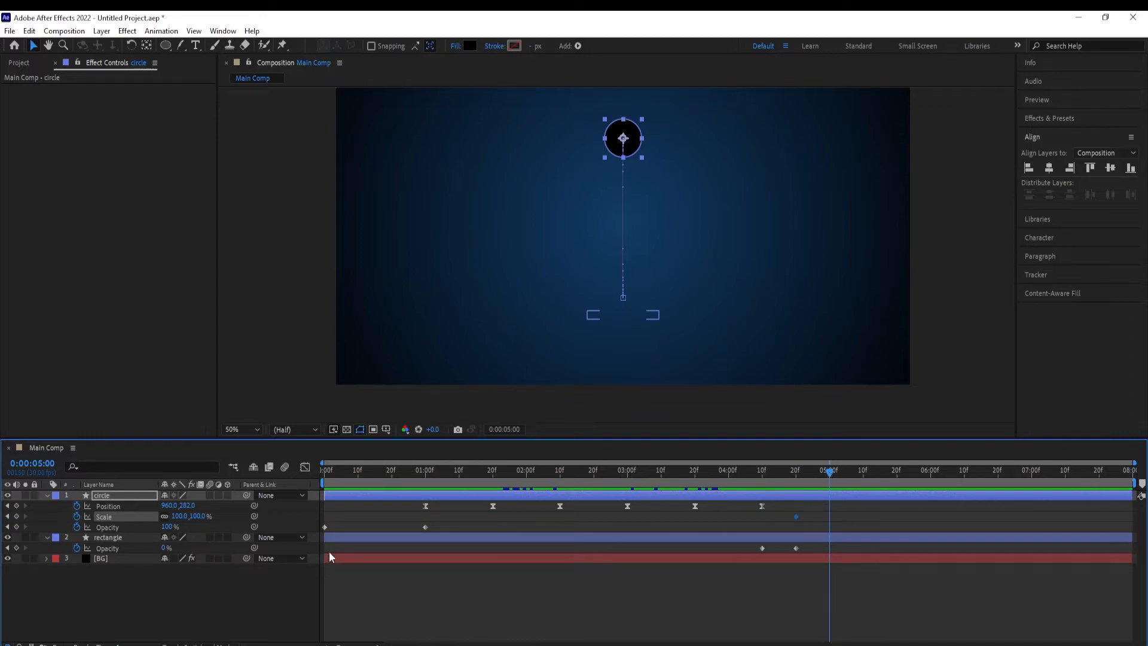
left_click_drag(176, 518, 218, 524)
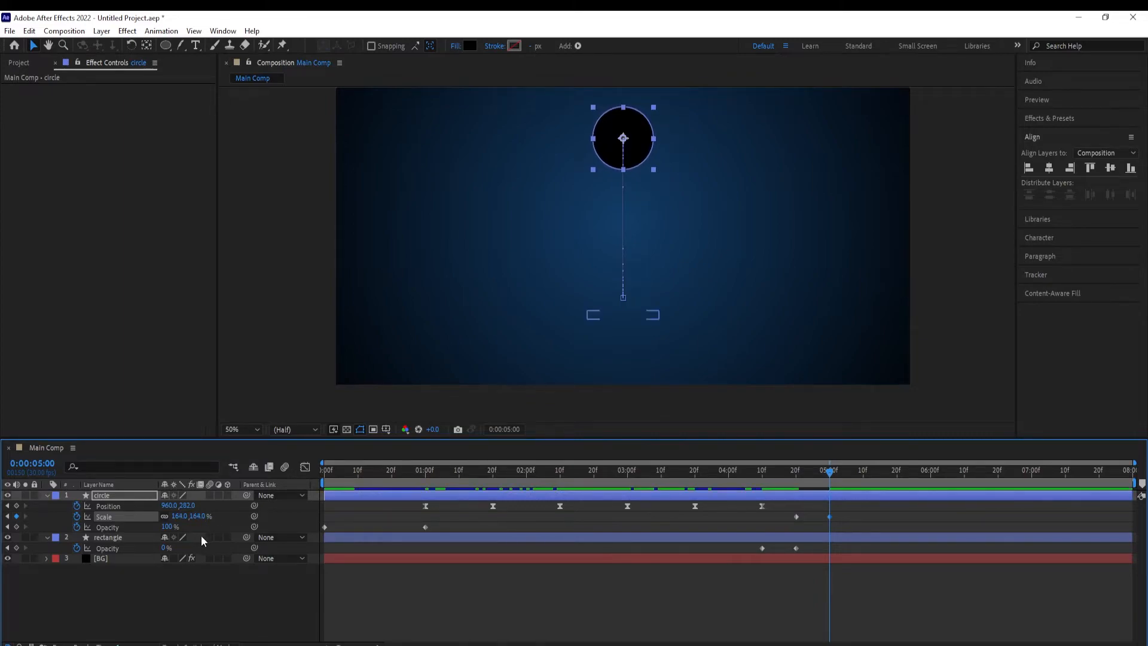
left_click(178, 516)
type("250")
key("Return")
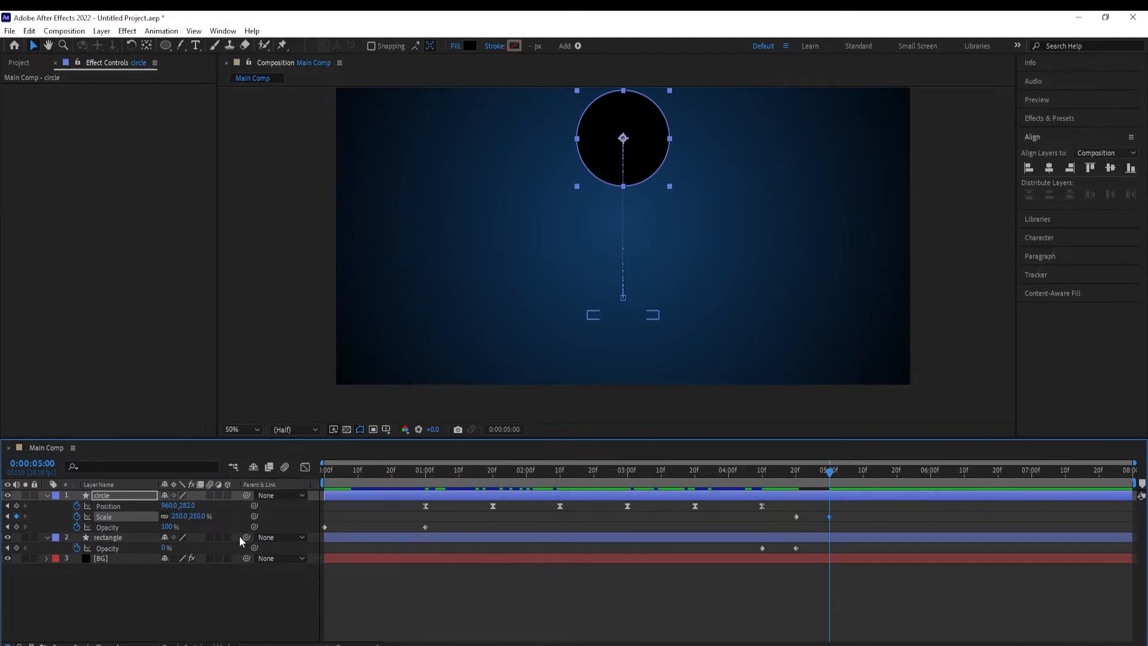
Set the circle's vertical position to 540 at 0:00:05:00 to centre it in the composition
left_click_drag(182, 510, 203, 518)
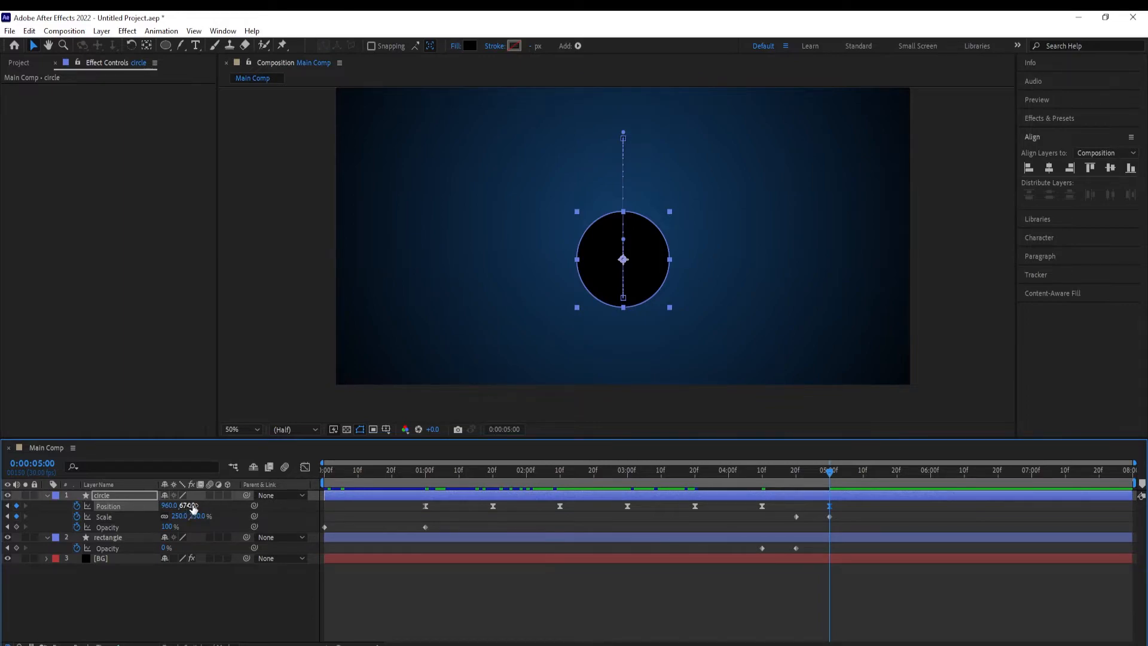
left_click(192, 507)
type("540")
key("Return")
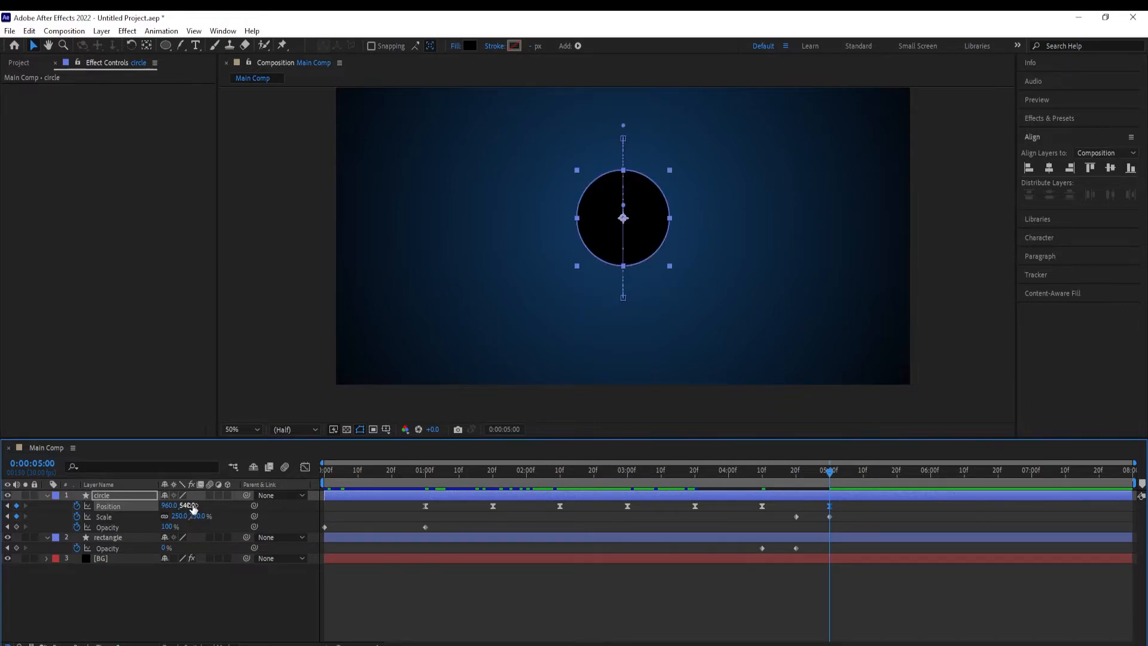
Apply Easy Ease to the circle's two scale keyframes and lengthen the ending keyframe's influence handle in the speed graph
key("comma")
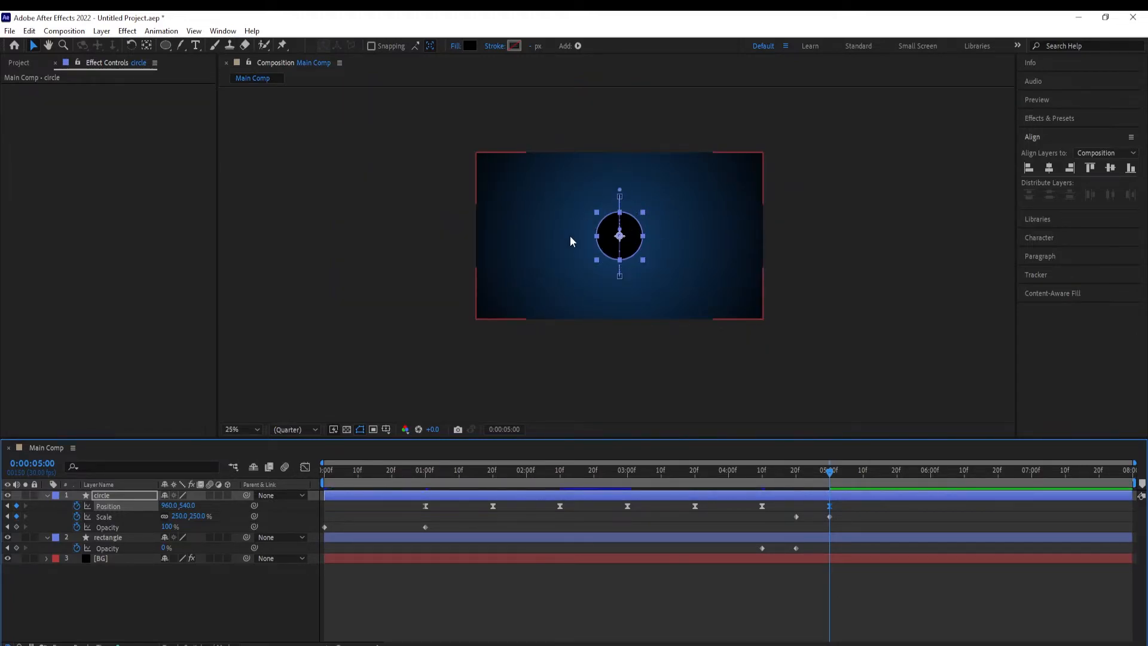
key("period")
key("comma")
key("period")
key("comma")
left_click_drag(820, 471, 793, 521)
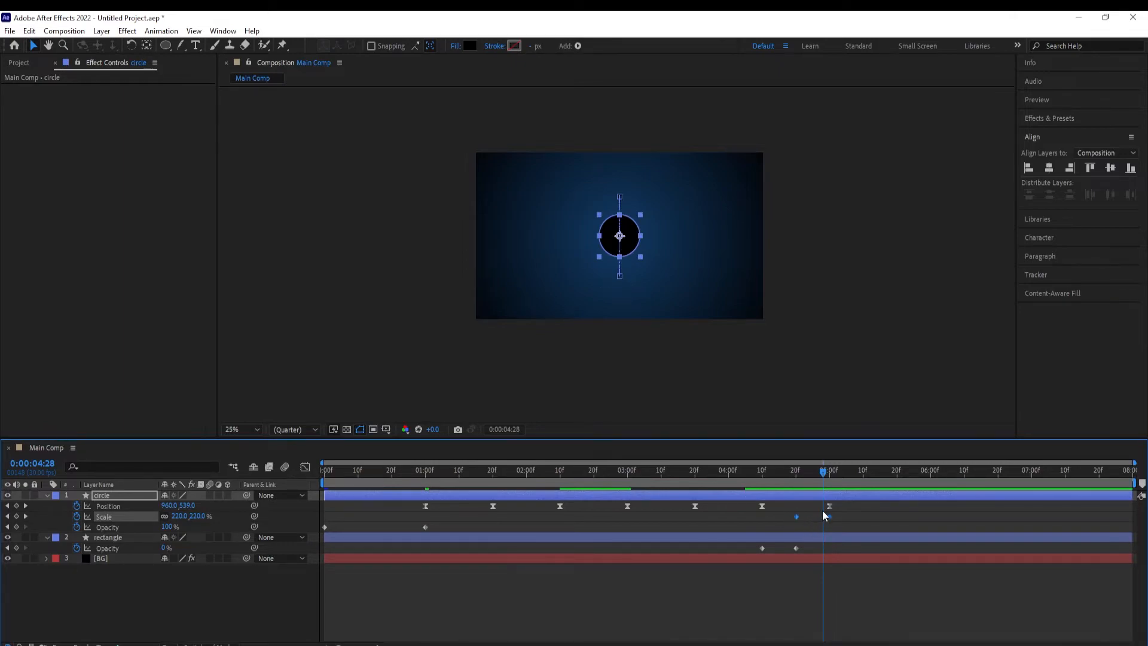
key("F9")
left_click(305, 467)
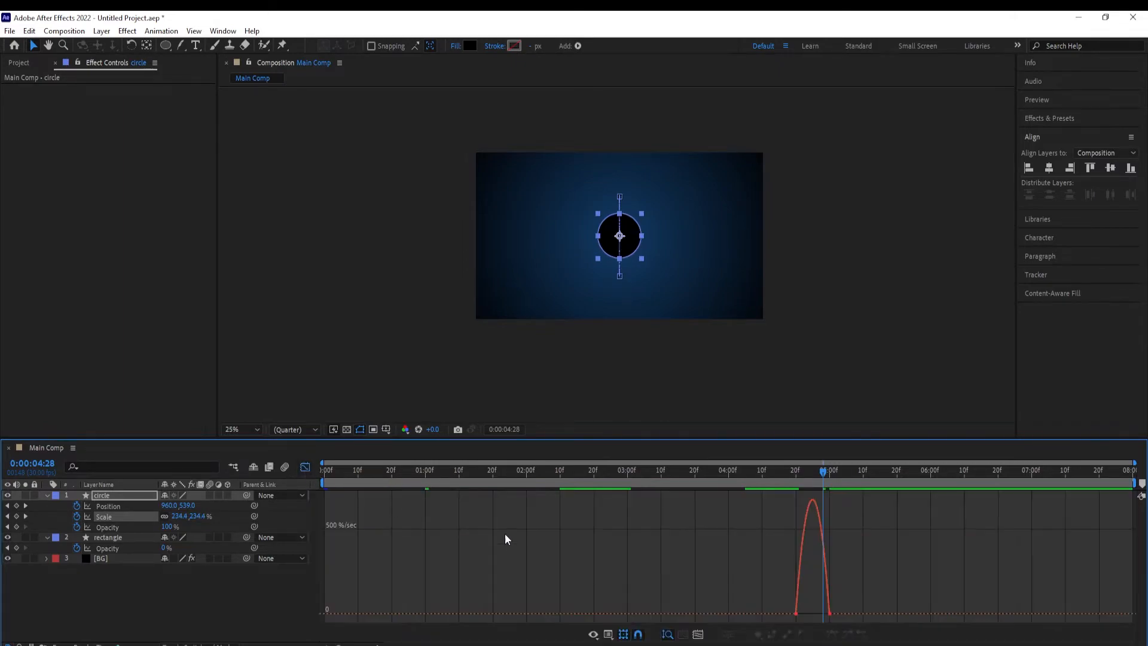
left_click_drag(873, 603, 746, 636)
left_click_drag(825, 611, 815, 615)
left_click(305, 467)
Play the ending from about 0:00:03:29 to check the rectangle's fade-out and the circle's growth
key("space")
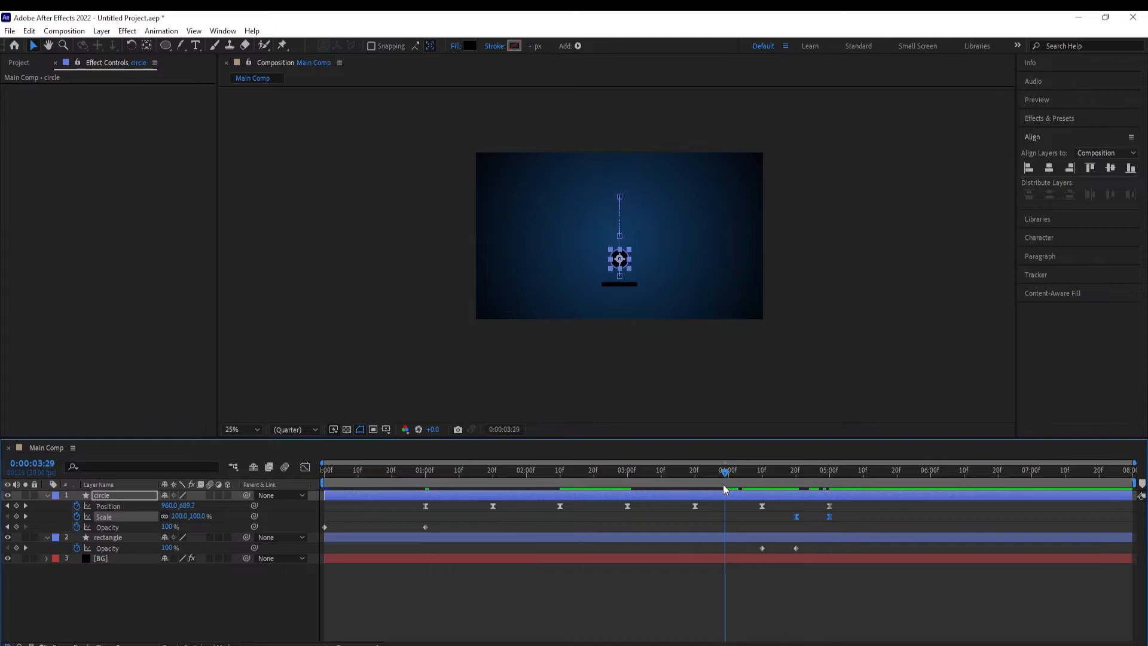
left_click_drag(871, 473, 760, 472)
key("space")
left_click_drag(863, 474, 724, 472)
key("space")
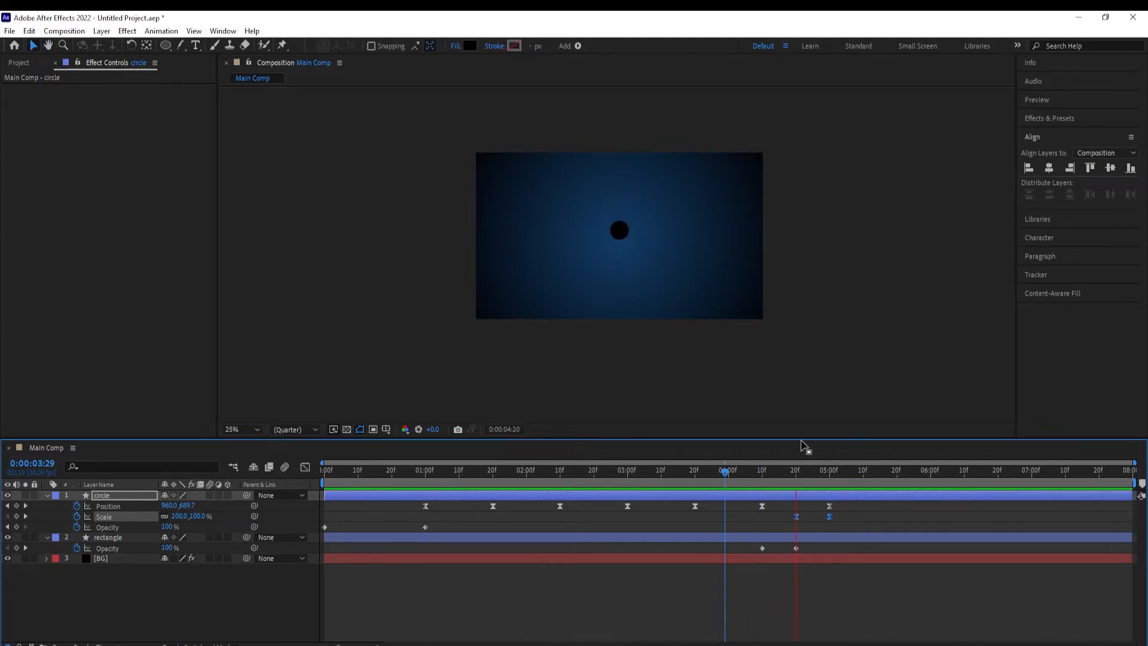
Move the current time to 0:00:04:28 and collapse the circle layer's properties
left_click_drag(845, 472, 816, 498)
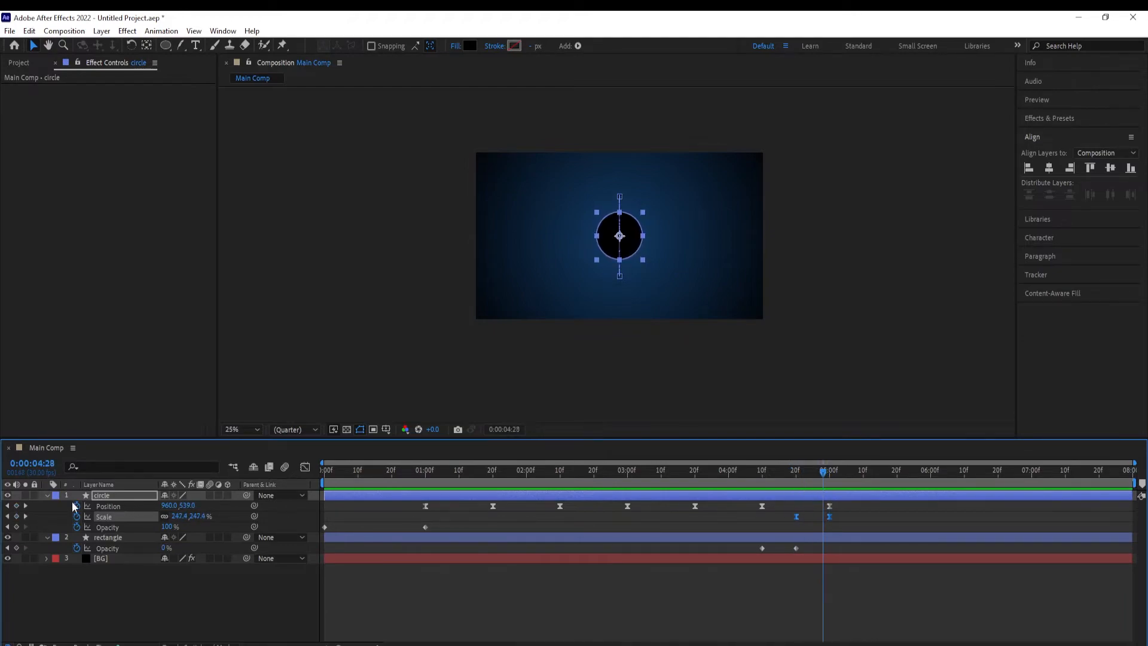
left_click(46, 496)
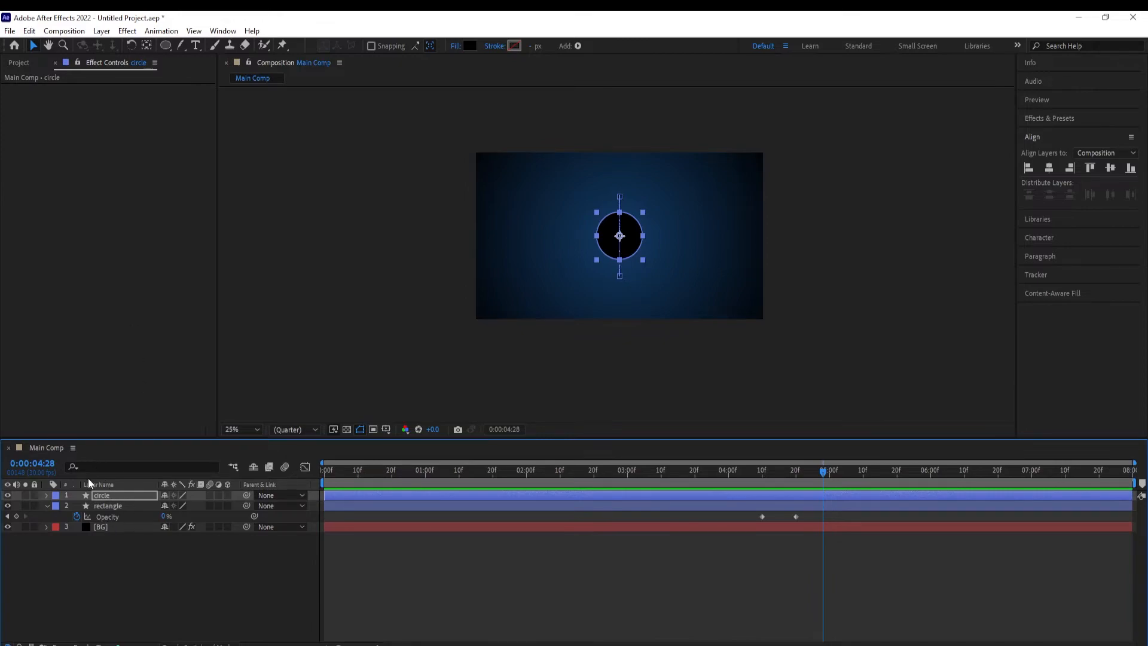
Create a new composition named "logo" with a width and height of 200 px
left_click(23, 64)
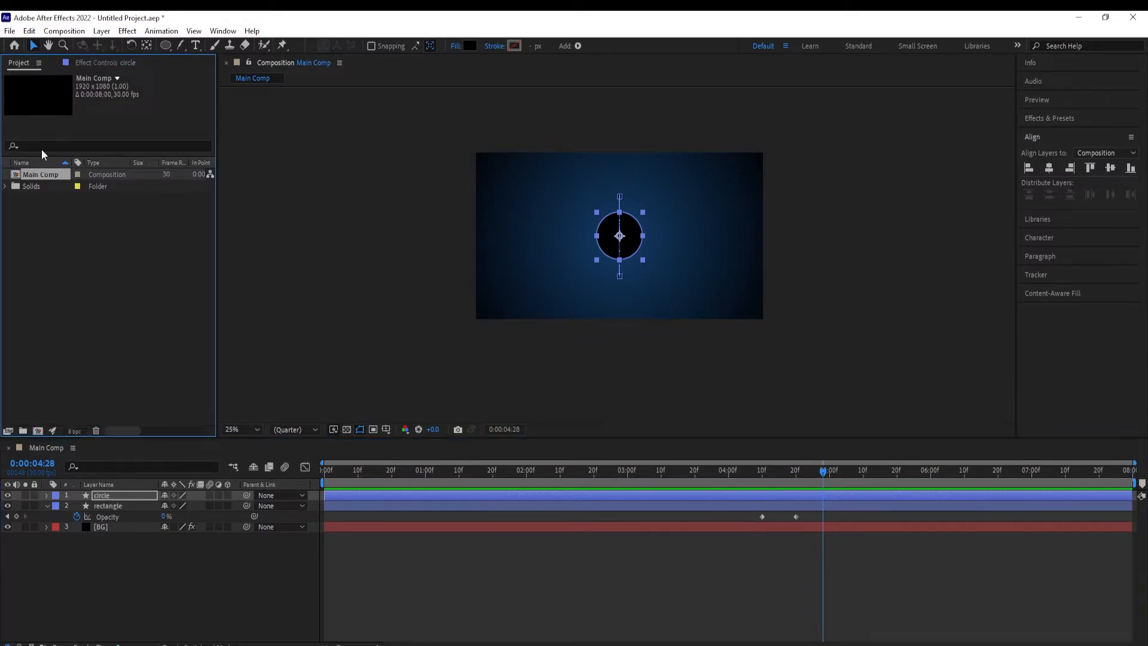
left_click(38, 432)
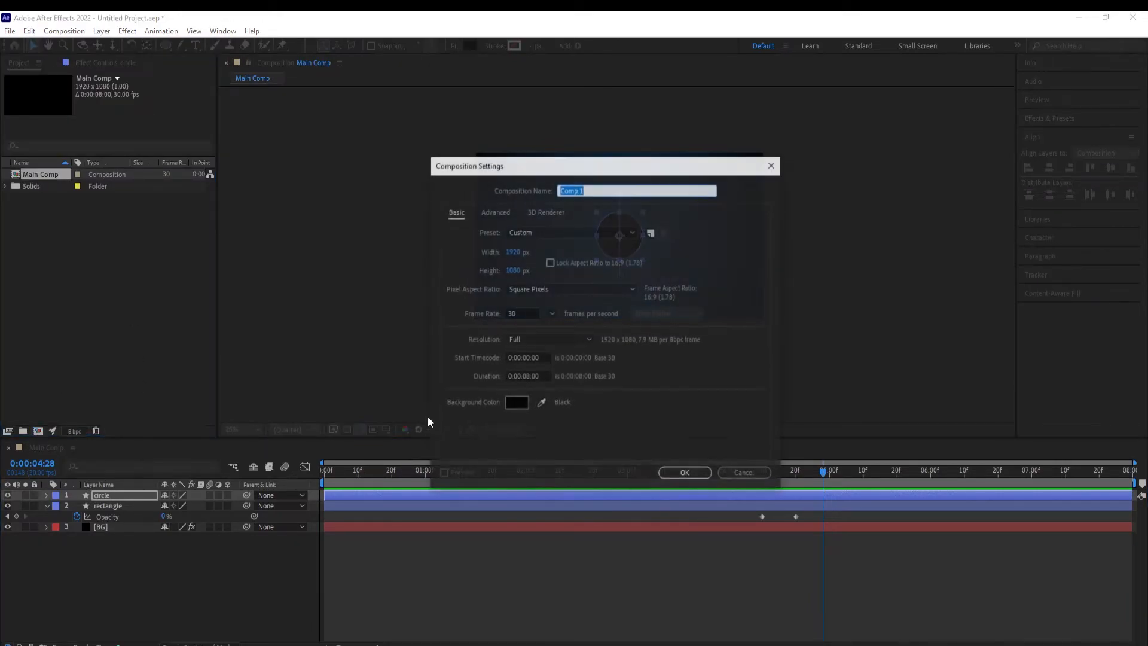
type("logo")
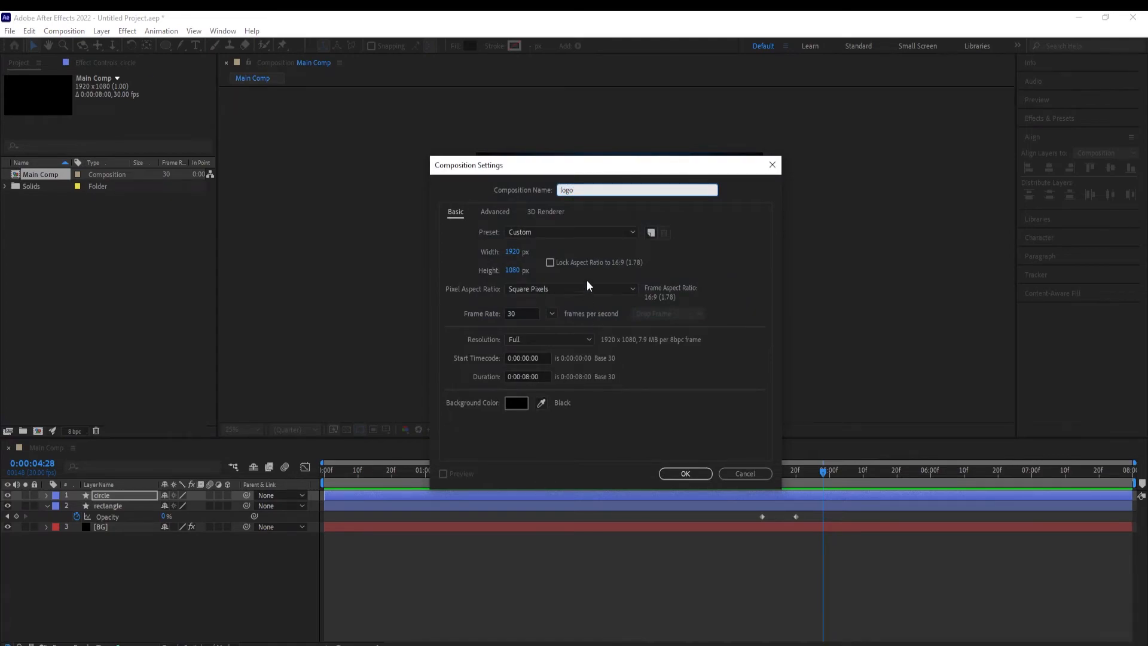
left_click(512, 252)
type("200")
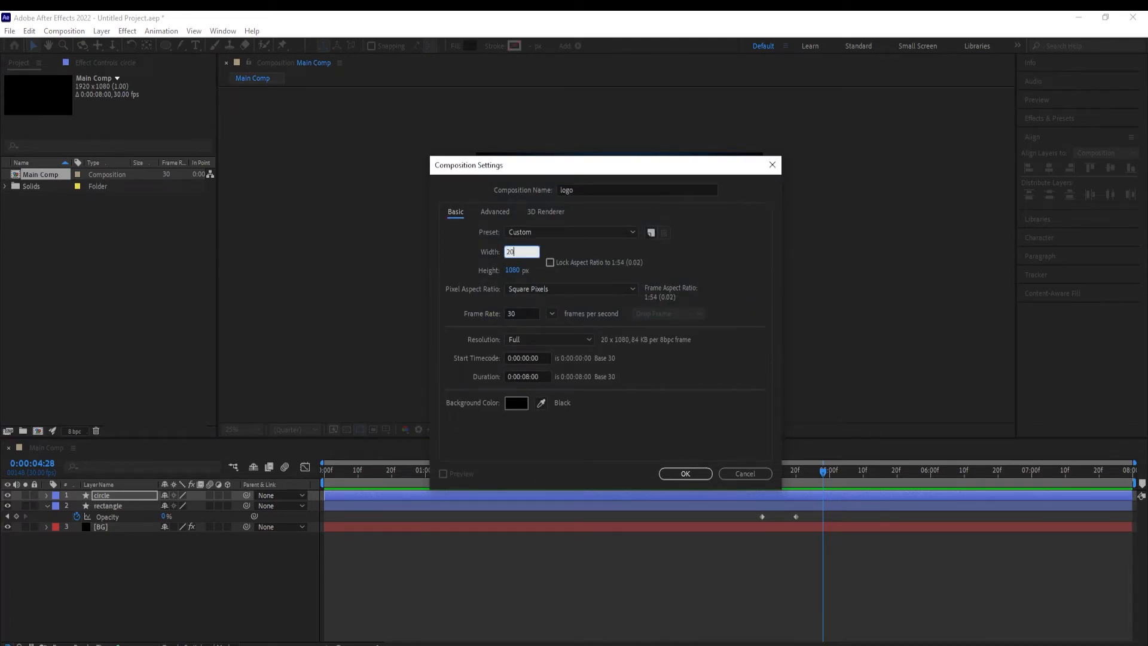
key("Tab")
type("200")
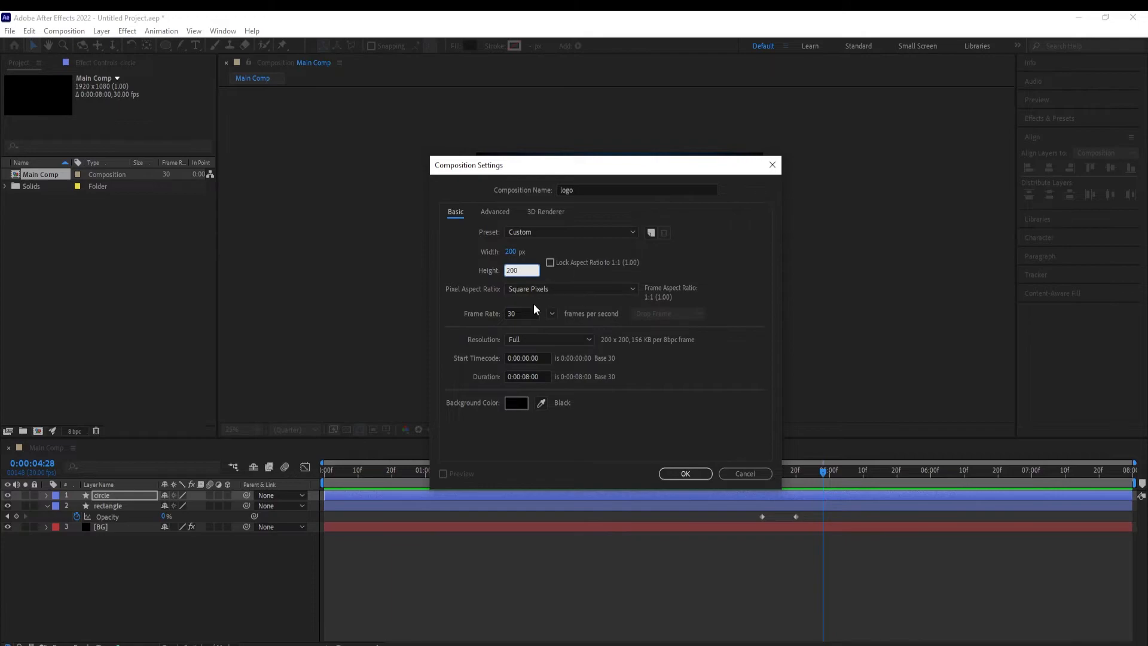
left_click(688, 474)
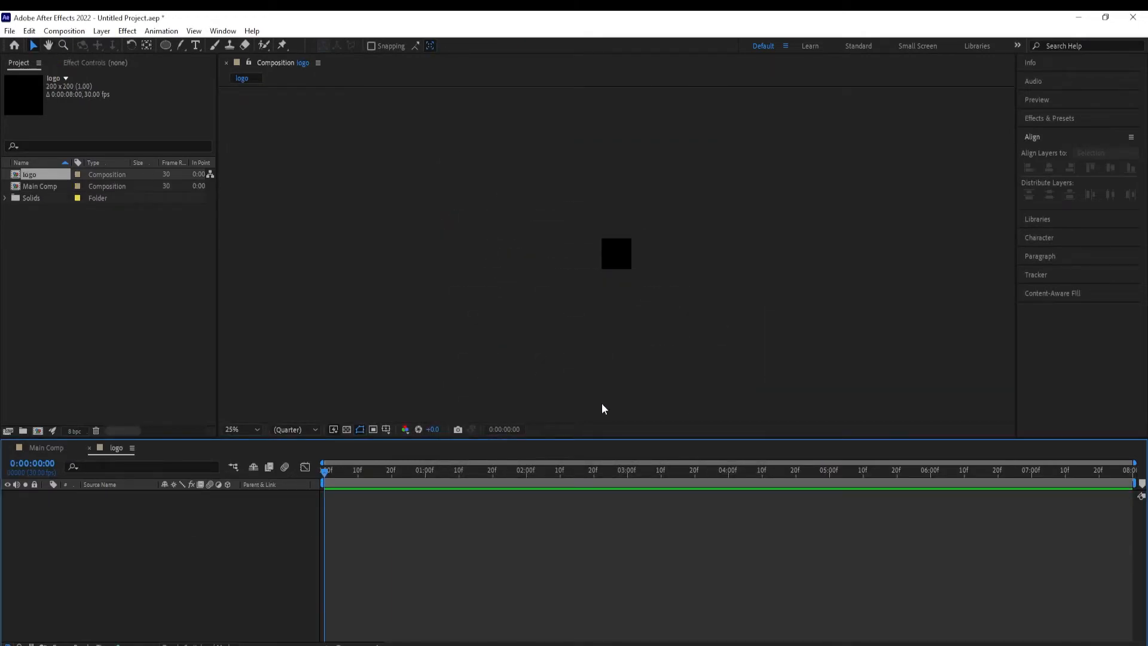
Switch to File Explorer and bring the image "sezar poly logo no circle" from the design folder into the logo composition's timeline
key("slash")
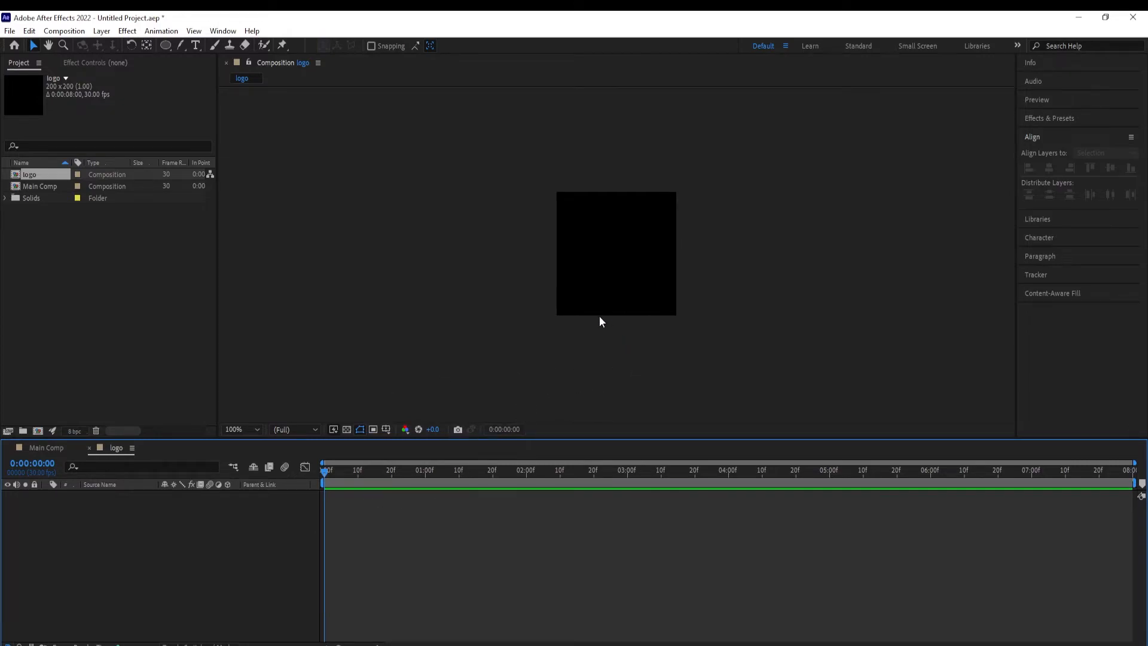
key("alt+Tab")
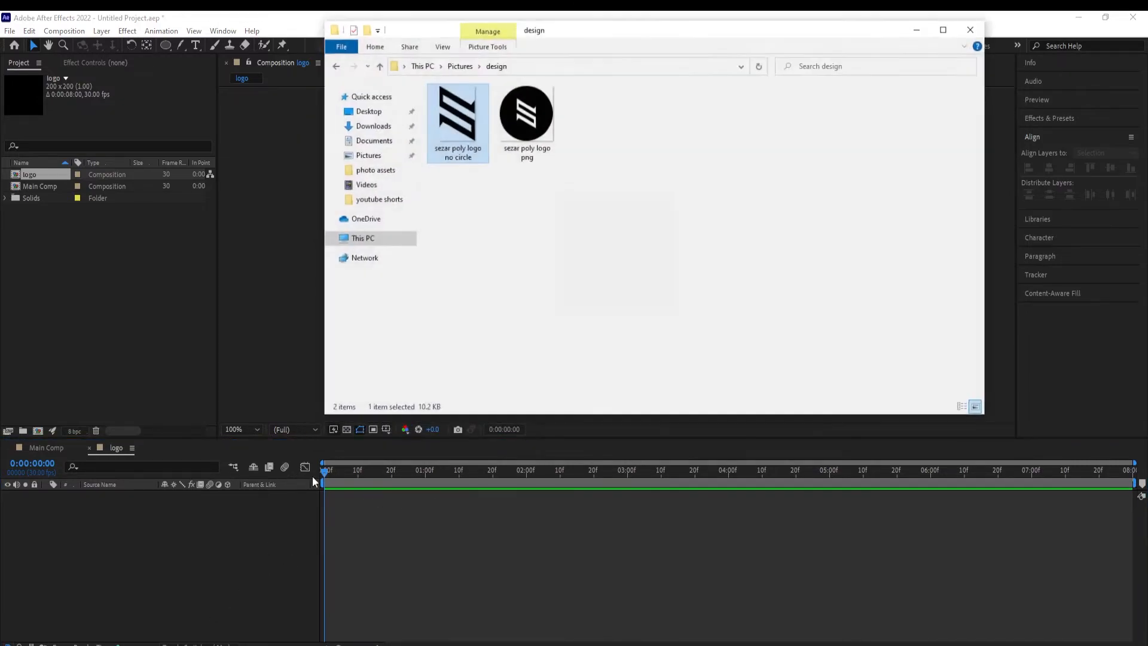
left_click_drag(462, 108, 140, 548)
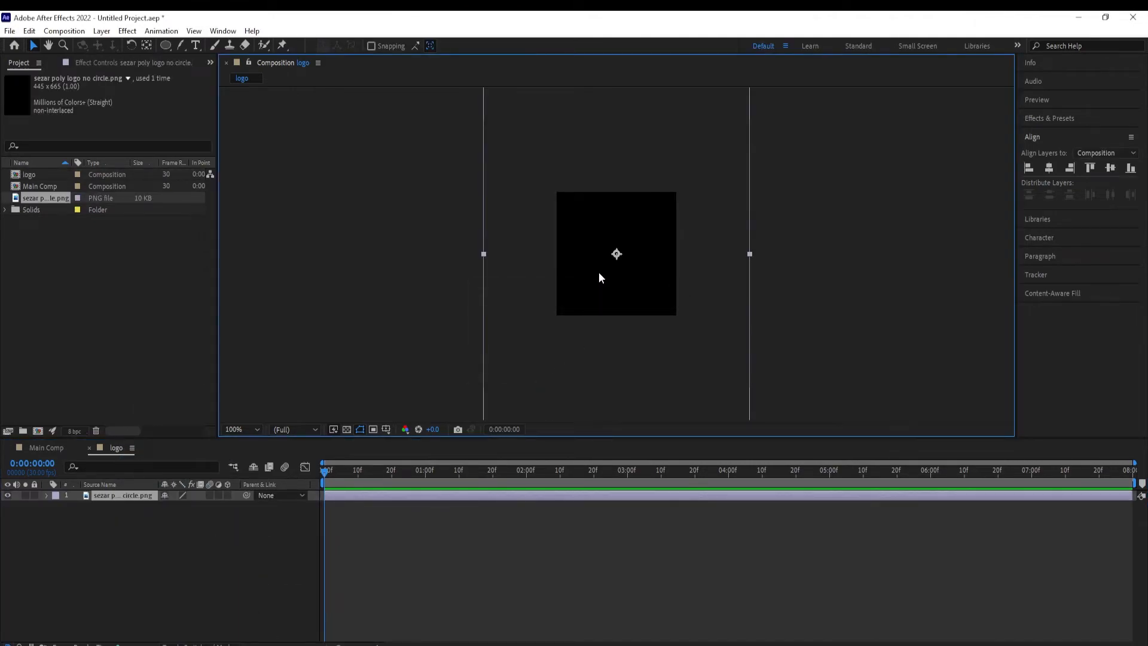
Scale the logo image layer to 20% so it fits inside the small composition
key("comma")
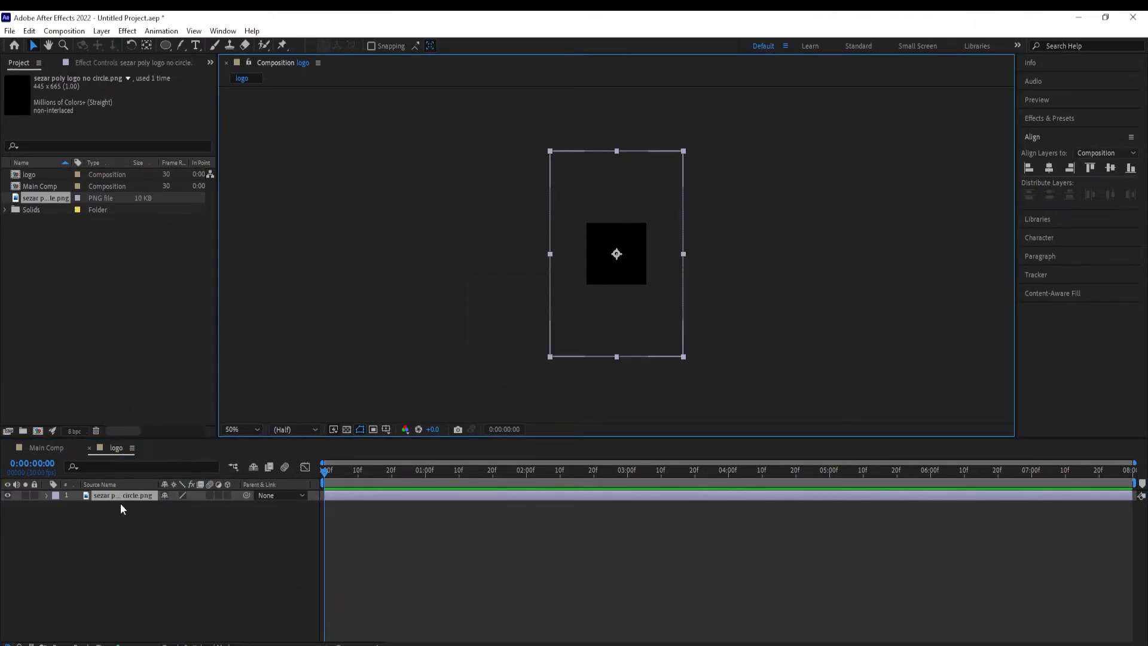
key("s")
left_click(180, 506)
type("20")
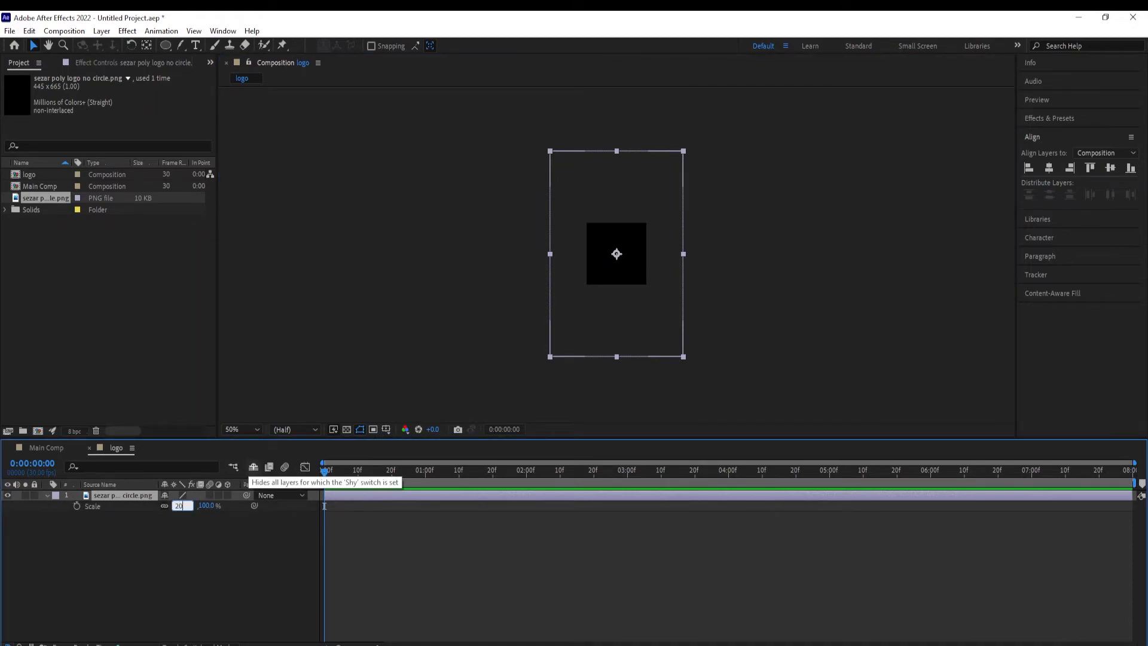
key("Return")
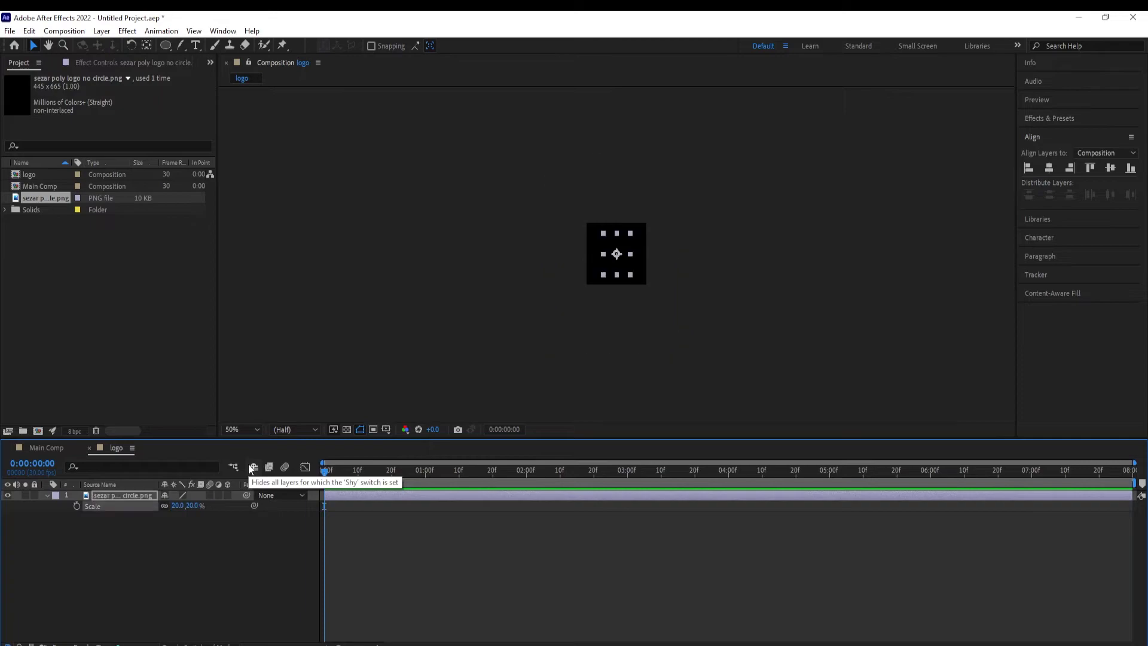
Apply the Fill effect to the logo image and set its colour to white, FFFFFF
left_click(1058, 119)
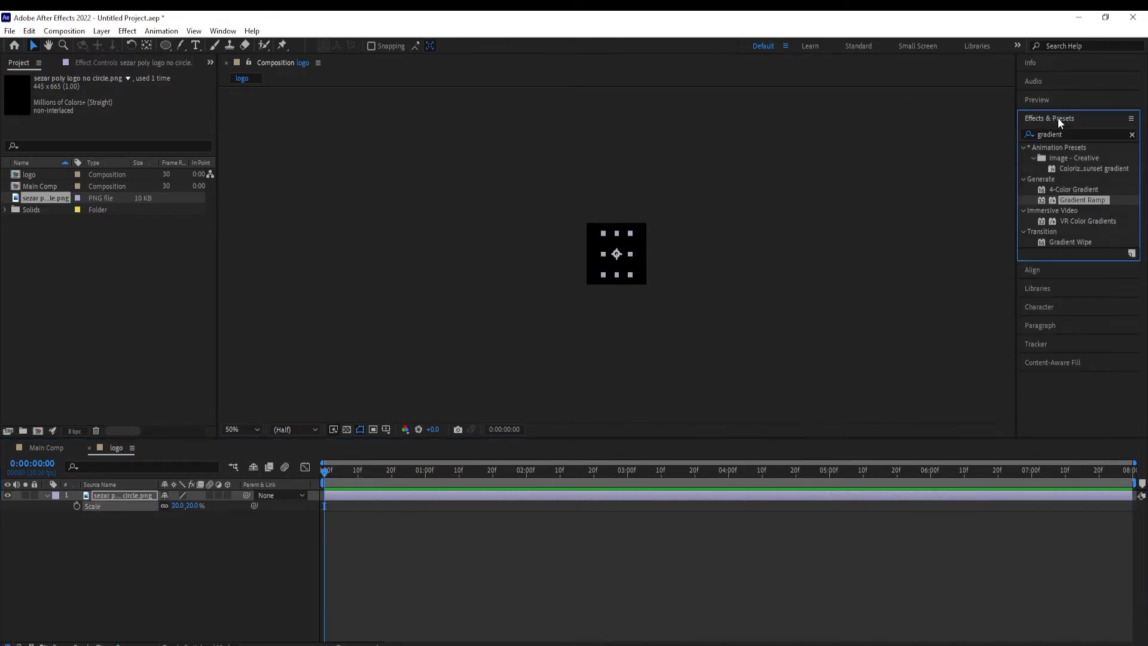
left_click_drag(1069, 135, 981, 137)
type("fill")
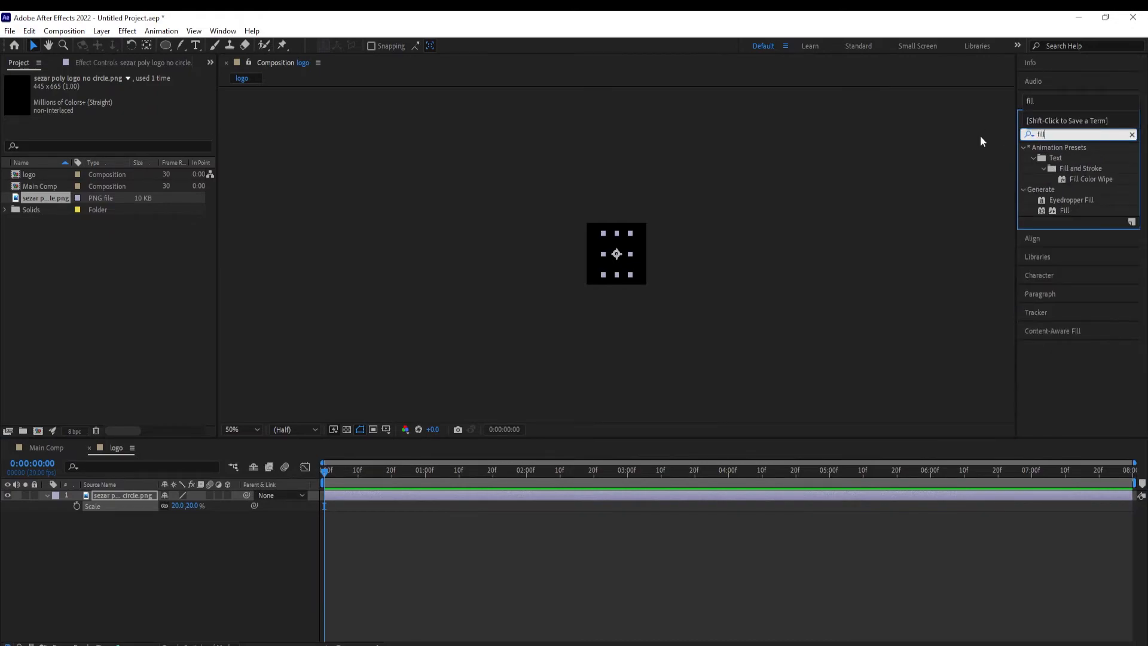
double_click(1080, 212)
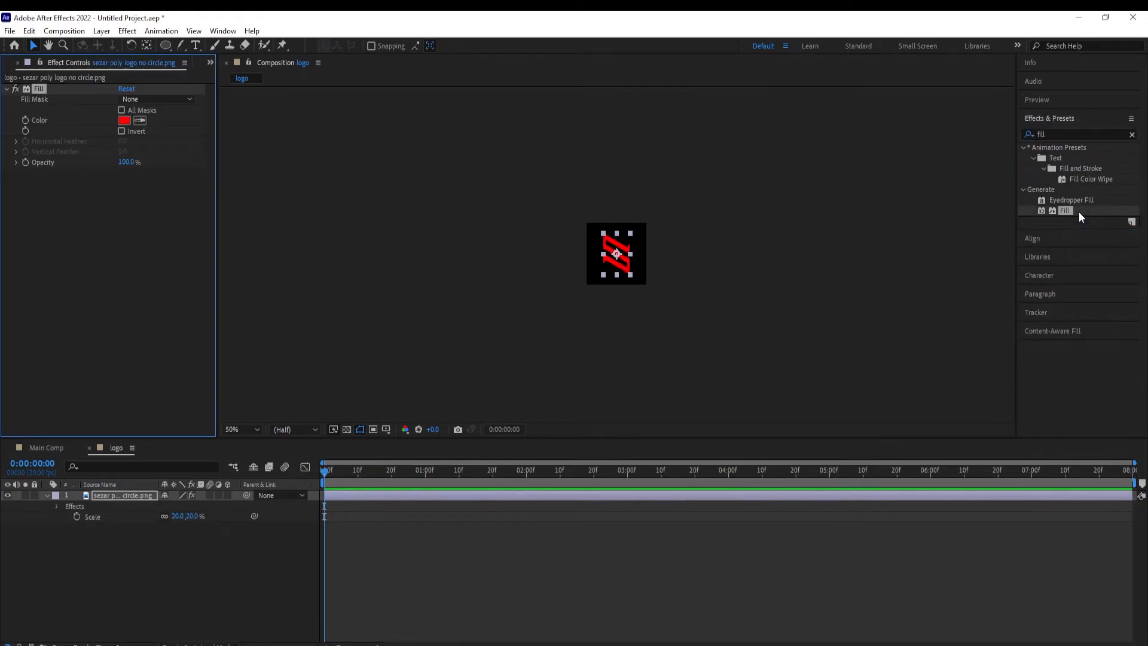
left_click(124, 120)
type("FFFFFF")
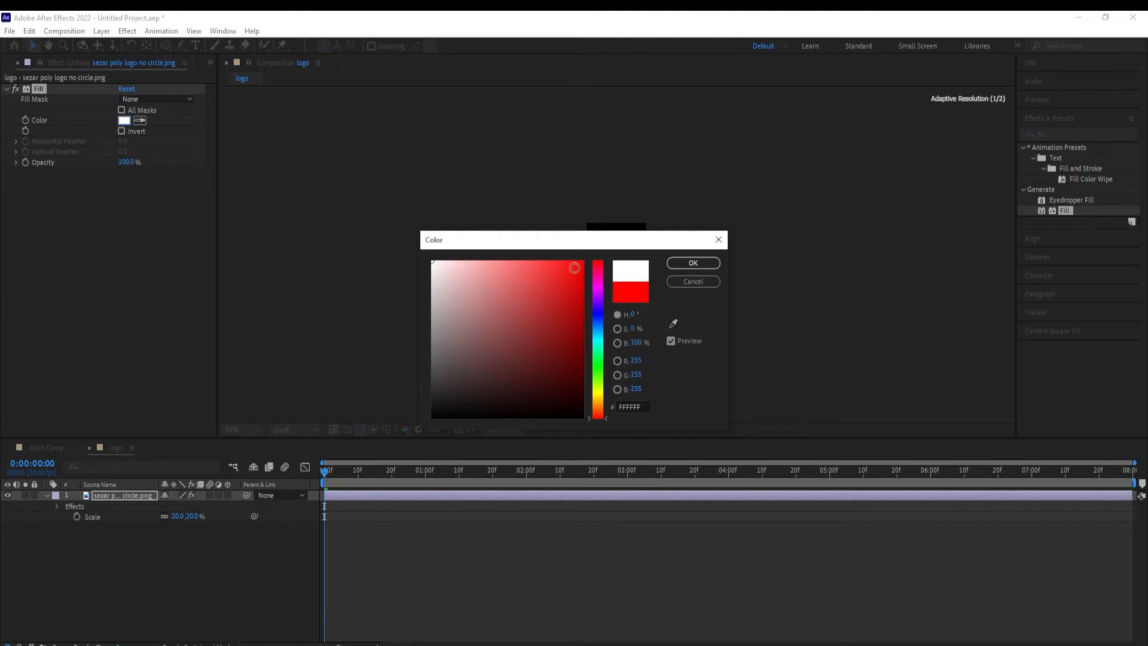
left_click(692, 265)
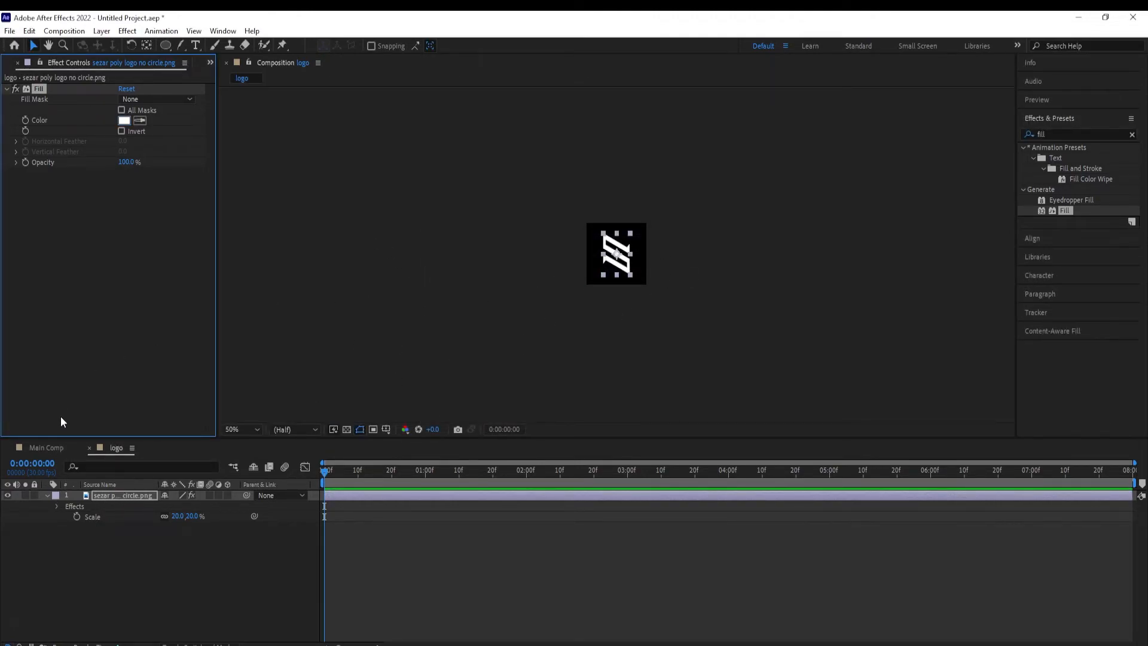
Close the logo composition's timeline and add the logo composition to Main Comp as the layer above the circle
left_click(89, 448)
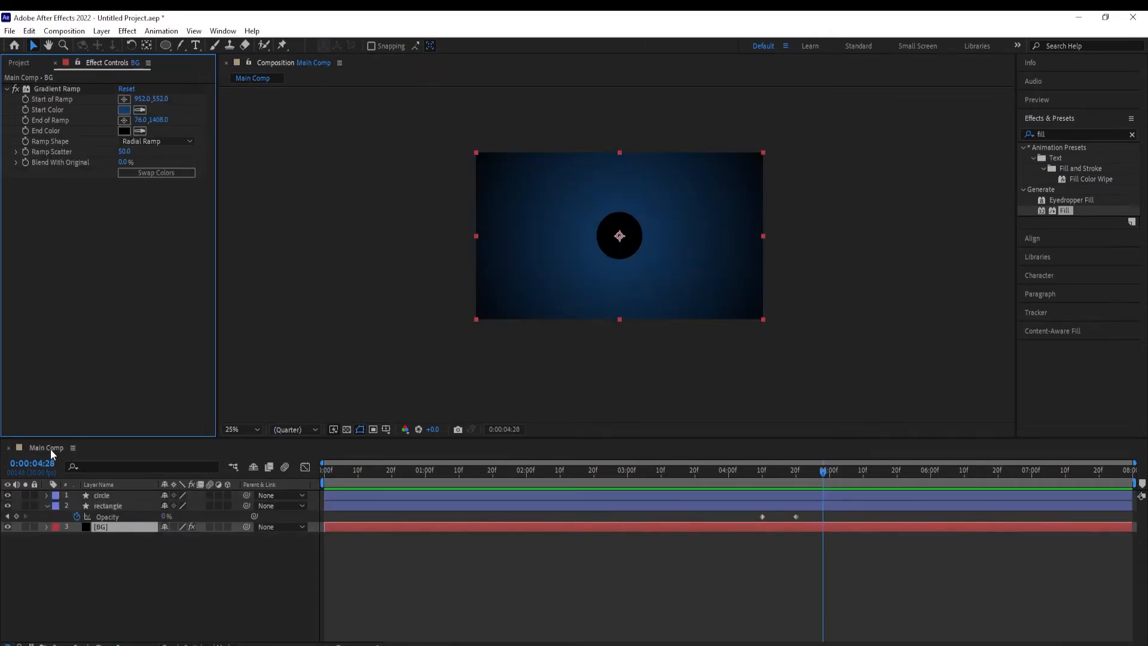
left_click(24, 63)
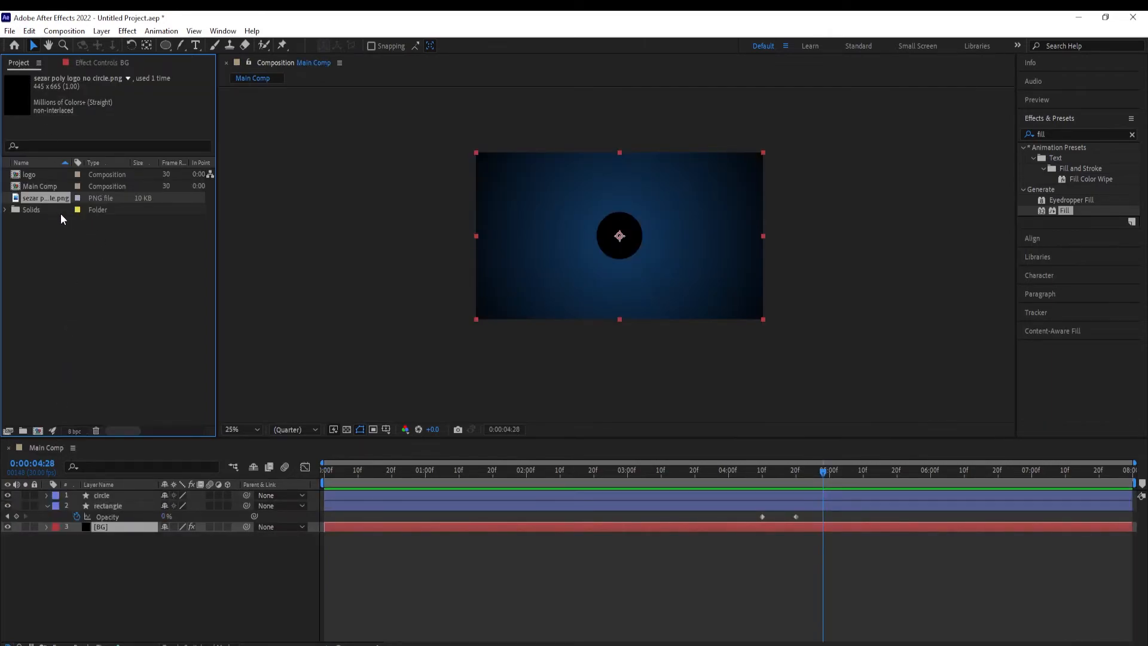
left_click(44, 189)
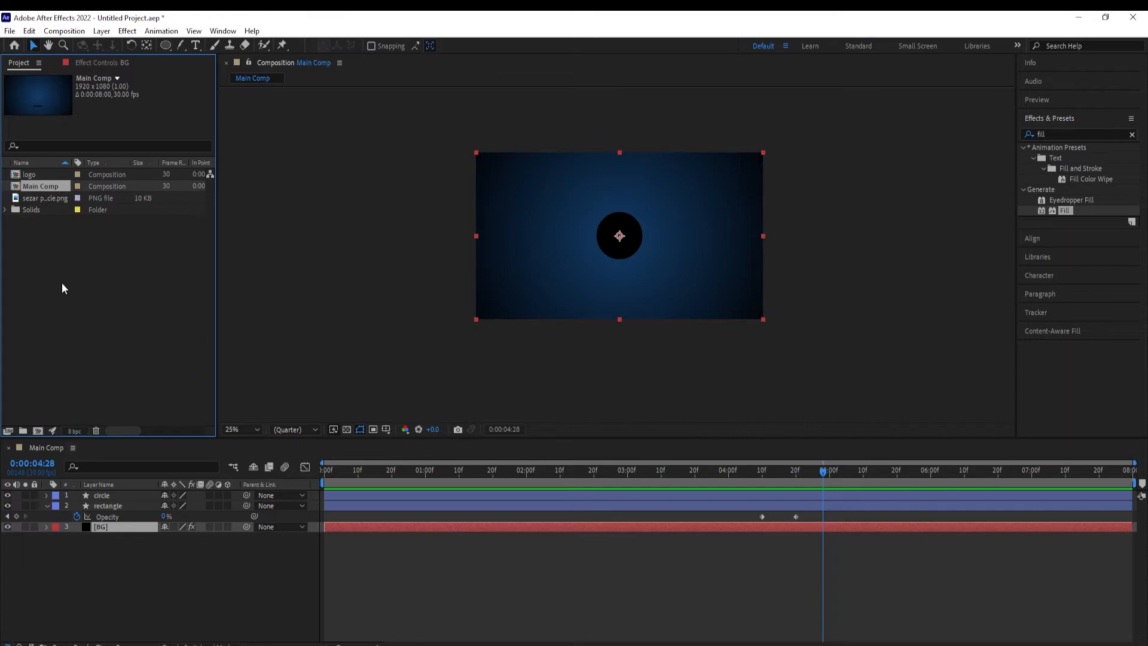
left_click_drag(30, 175, 128, 492)
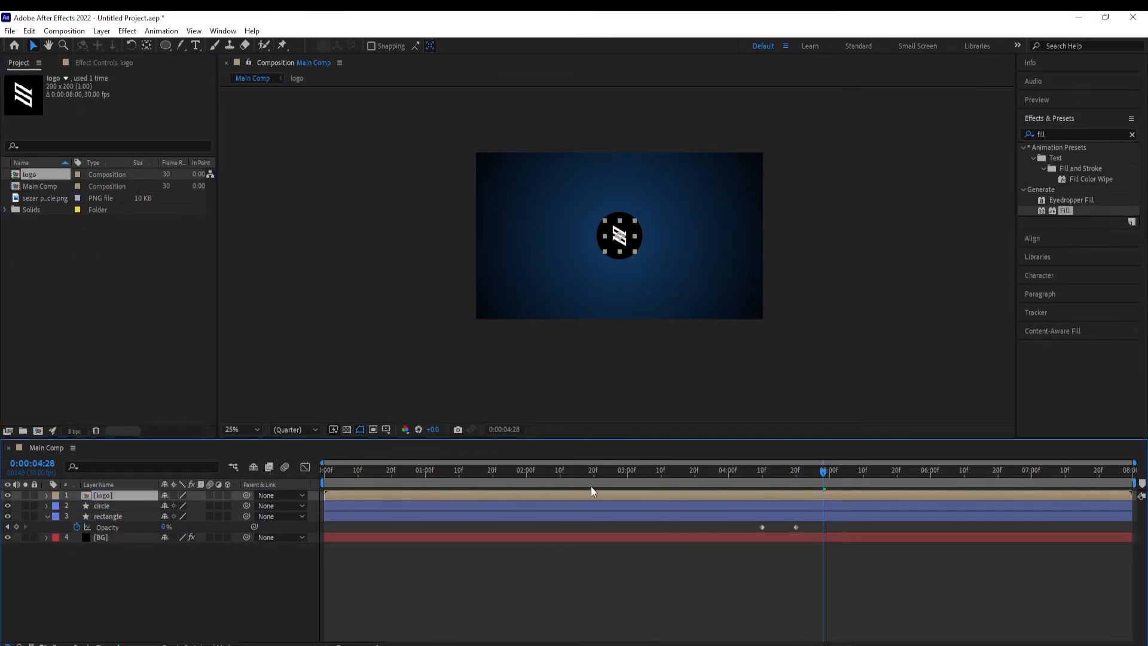
Reveal the keyframes of the circle and rectangle layers and move the current time to 0:00:04:25
left_click_drag(36, 510, 106, 519)
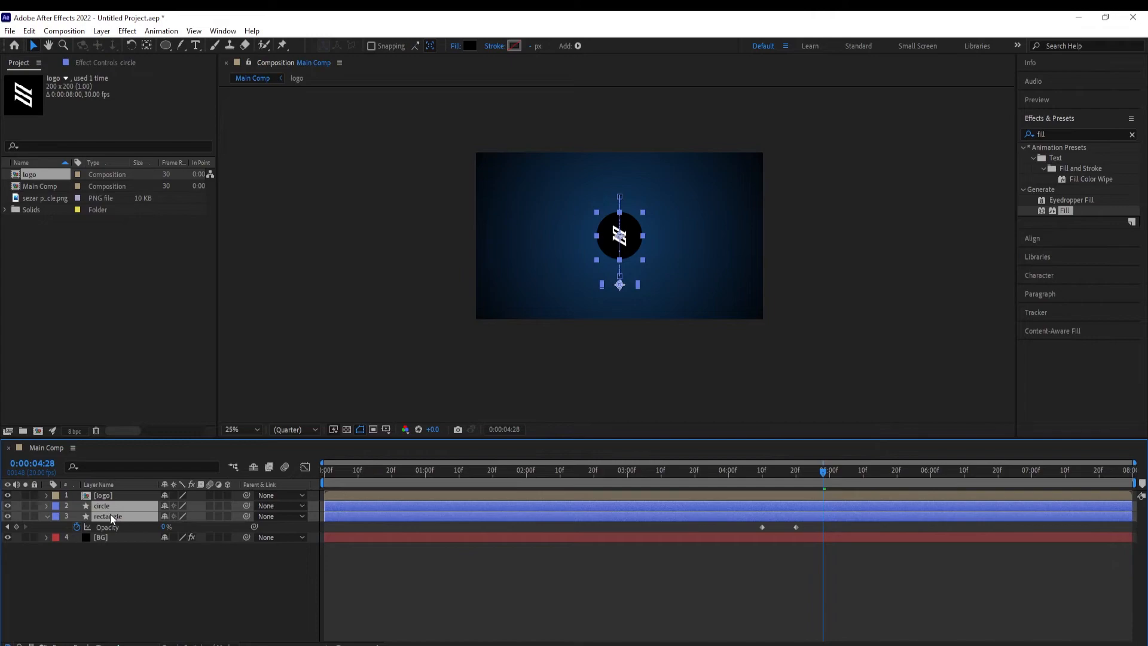
key("u")
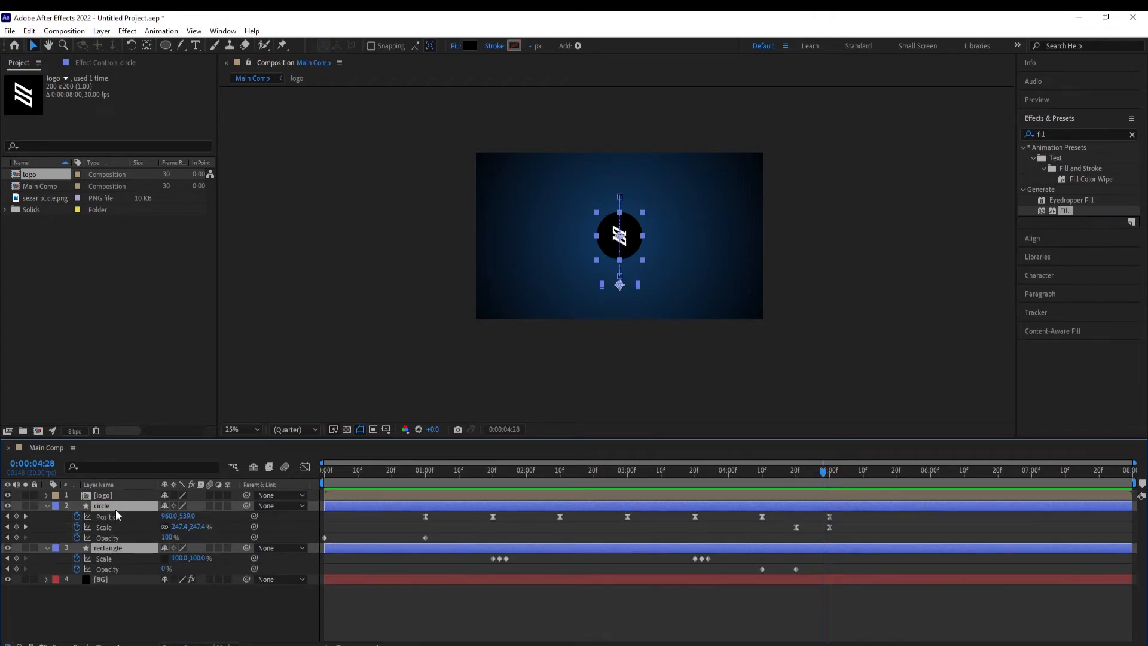
mouse_move(821, 472)
left_mouse_down()
mouse_move(819, 485)
mouse_move(800, 488)
mouse_move(819, 493)
left_mouse_up()
left_click_drag(818, 493, 813, 494)
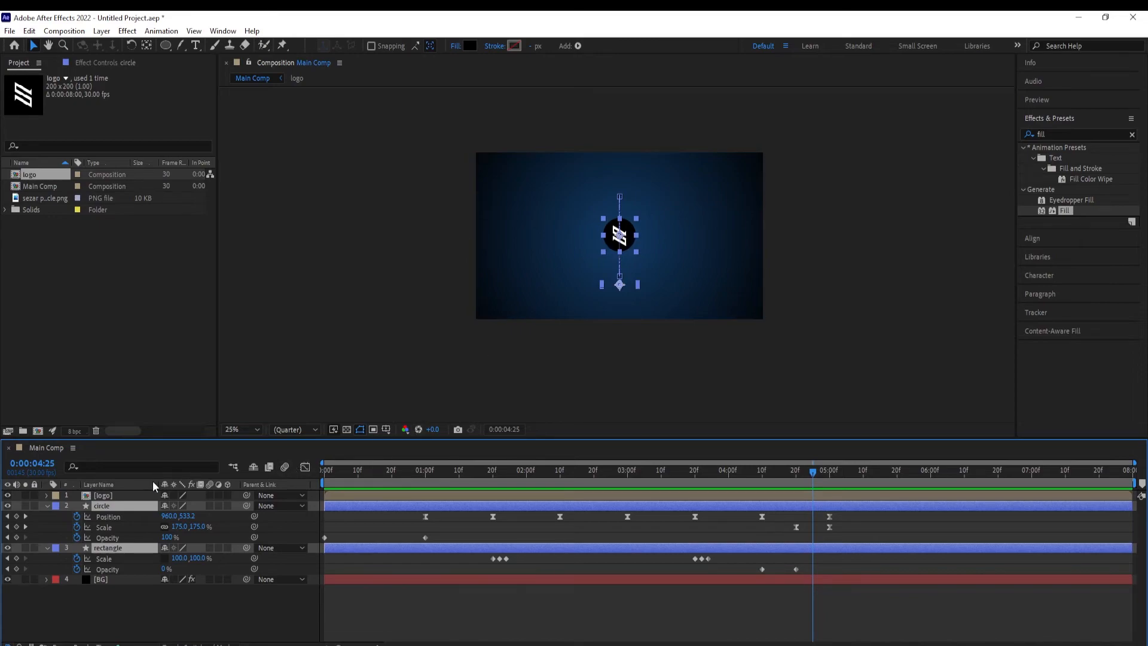
Add a scale keyframe of 0% to the logo layer at 0:00:04:25
left_click(690, 495)
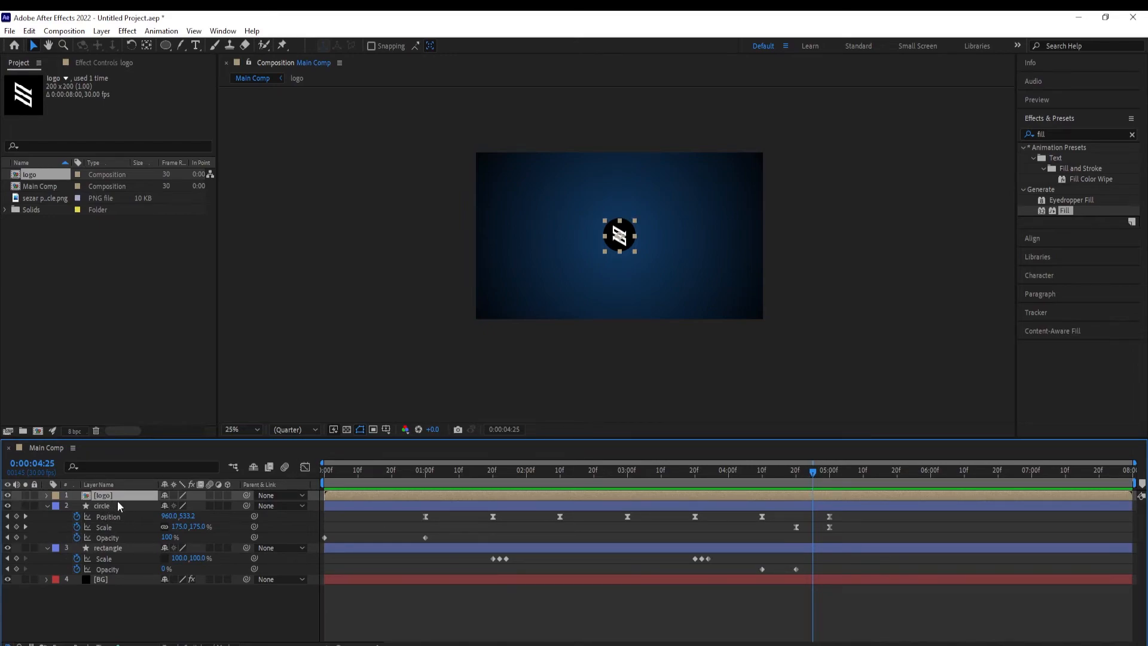
key("s")
left_click(77, 506)
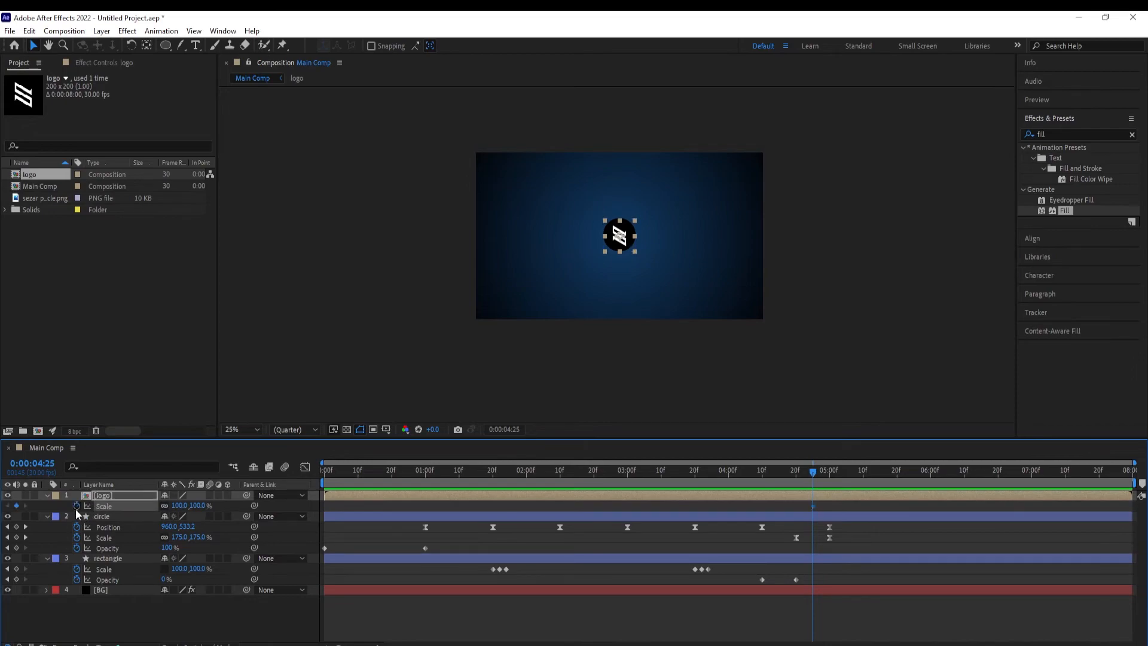
left_click_drag(179, 511, 123, 519)
left_click(178, 505)
type("0")
key("Return")
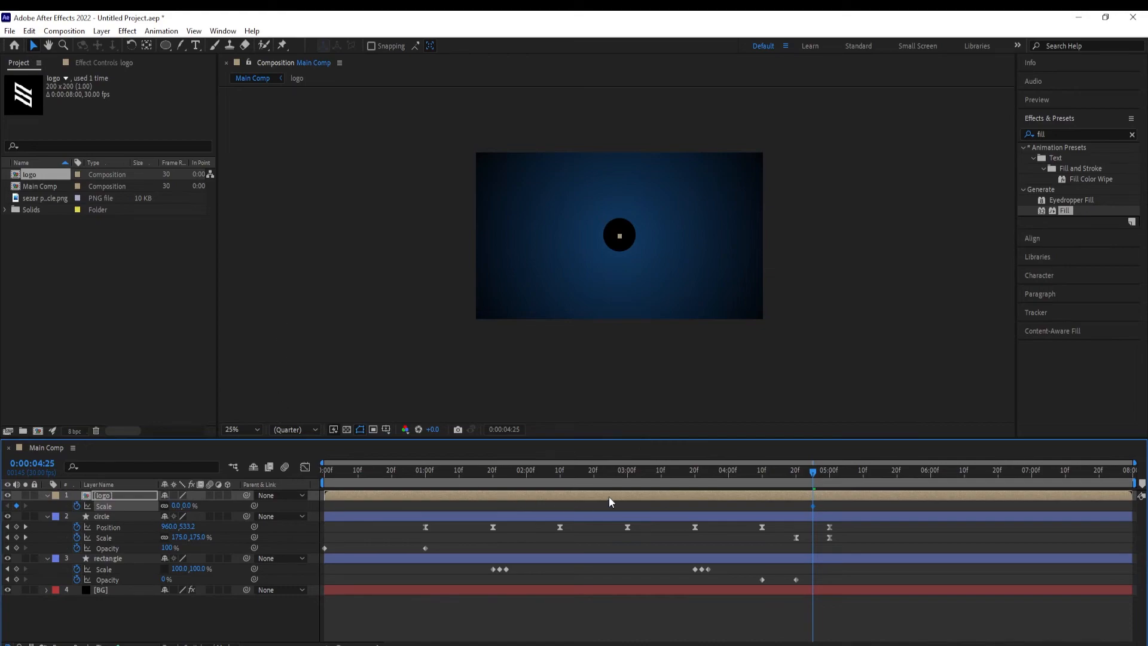
Set the logo layer's scale to 100% at 0:00:05:00
left_click_drag(817, 480, 829, 482)
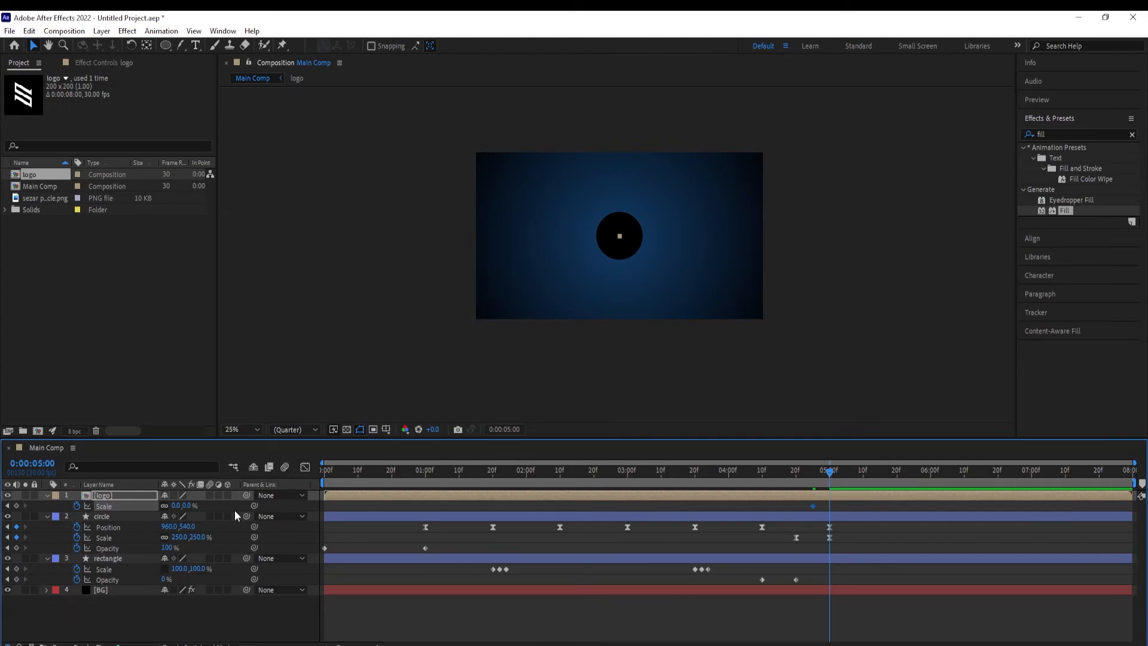
left_click_drag(176, 512, 207, 507)
left_click(177, 506)
type("100")
key("Return")
Apply Easy Ease to the logo's two scale keyframes and lengthen the ending keyframe's influence handle in the speed graph
left_click_drag(836, 504, 811, 513)
left_click(305, 467)
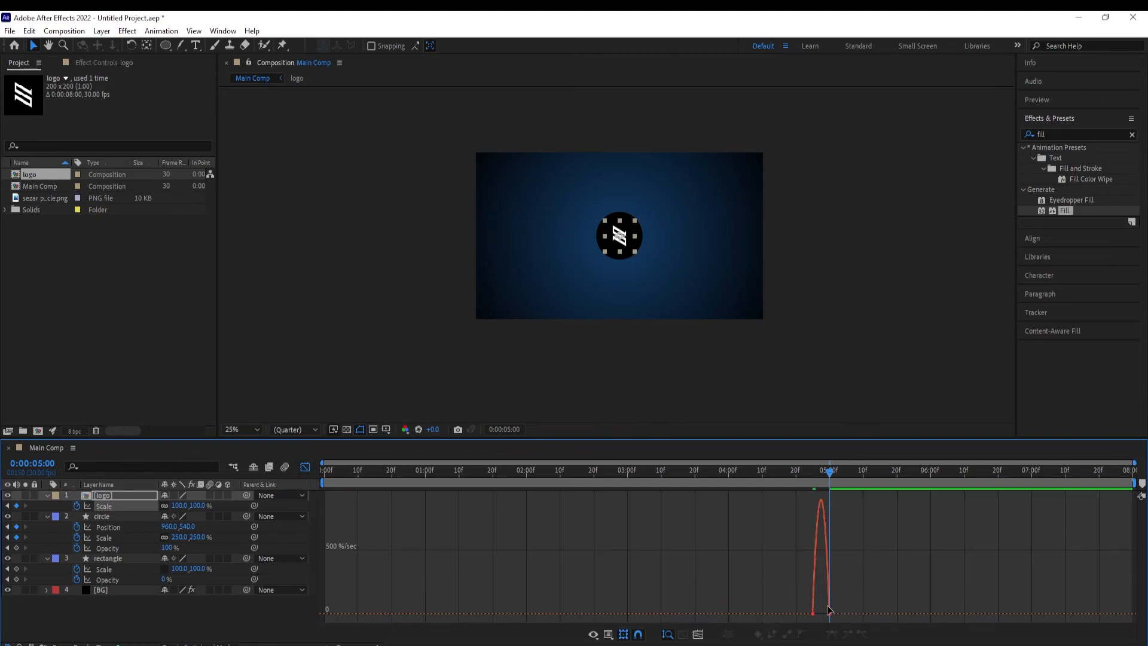
left_click_drag(338, 645, 363, 645)
left_click_drag(751, 605, 584, 642)
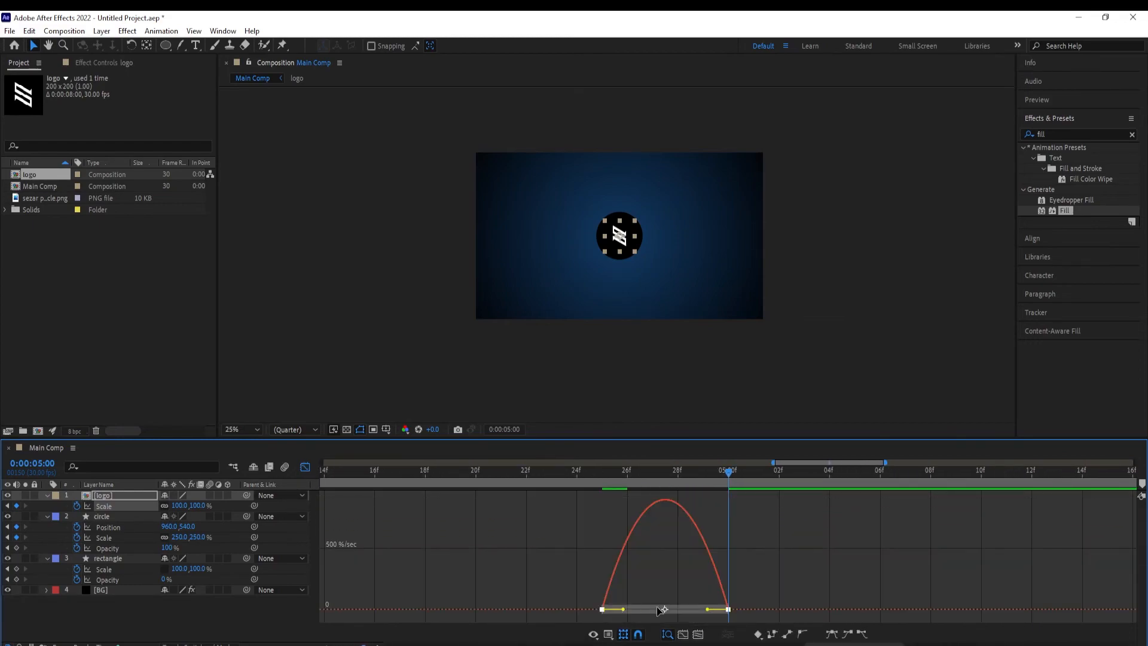
left_click_drag(708, 611, 658, 616)
left_click(305, 467)
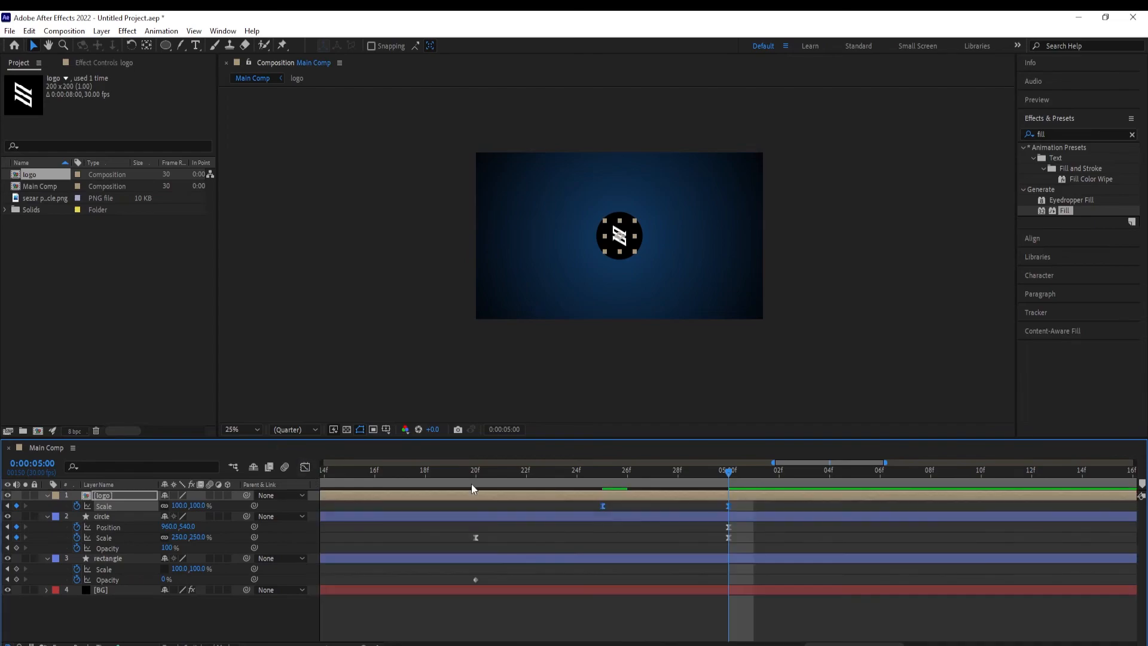
Play the whole animation from 0:00:00:00 and scrub back through it to check the bounces and the logo's appearance
left_click_drag(729, 475, 311, 483)
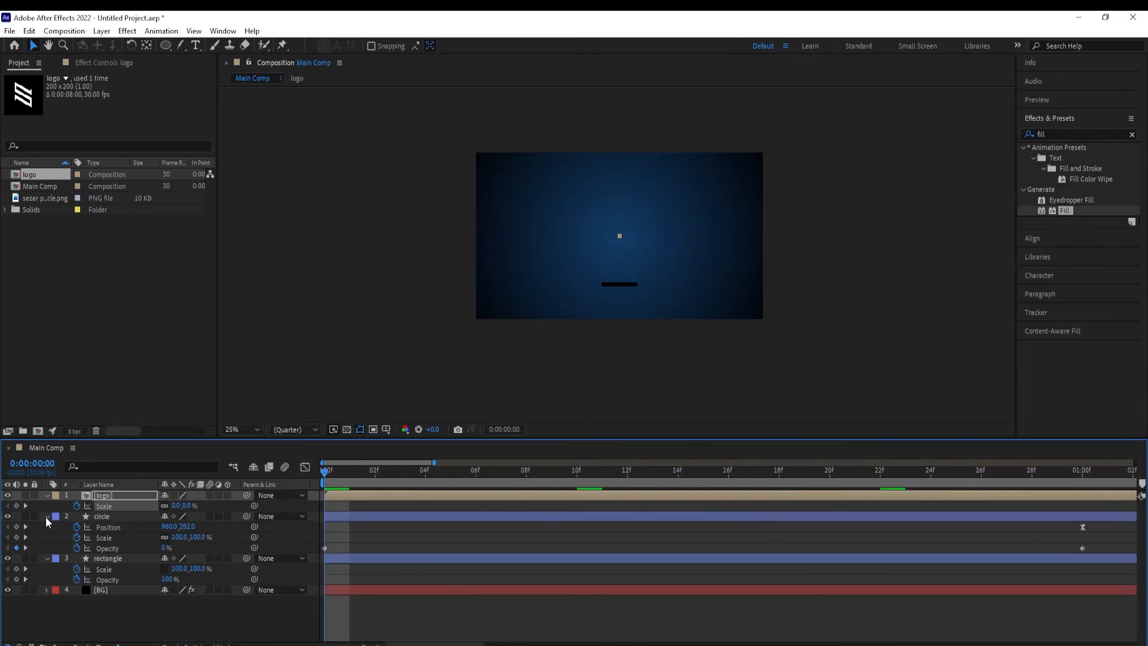
left_click_drag(364, 645, 345, 645)
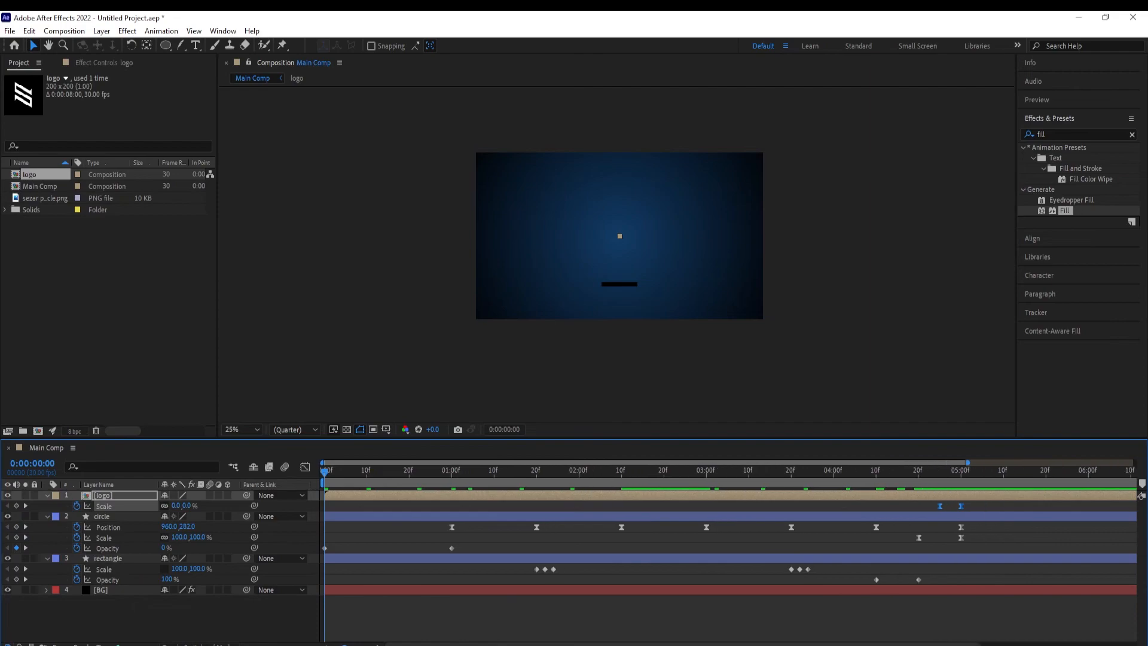
key("space")
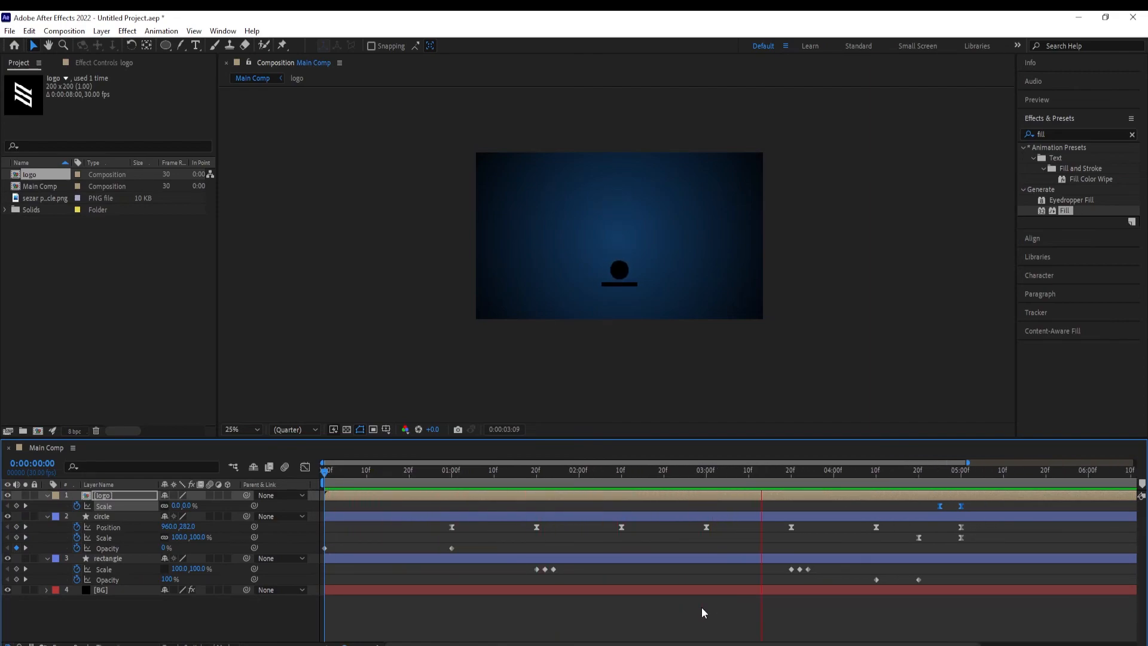
key("space")
left_click_drag(1048, 482, 443, 558)
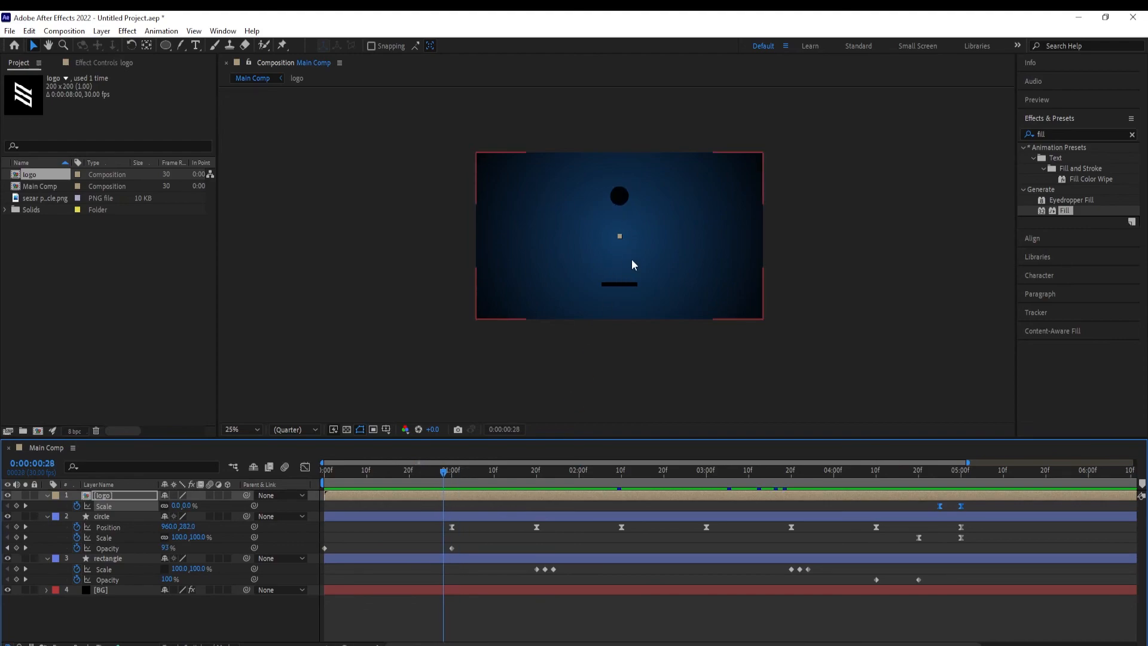
Enable motion blur on the circle layer with the current time at 0:00:01:09, and deselect the layer
left_click_drag(444, 479, 494, 482)
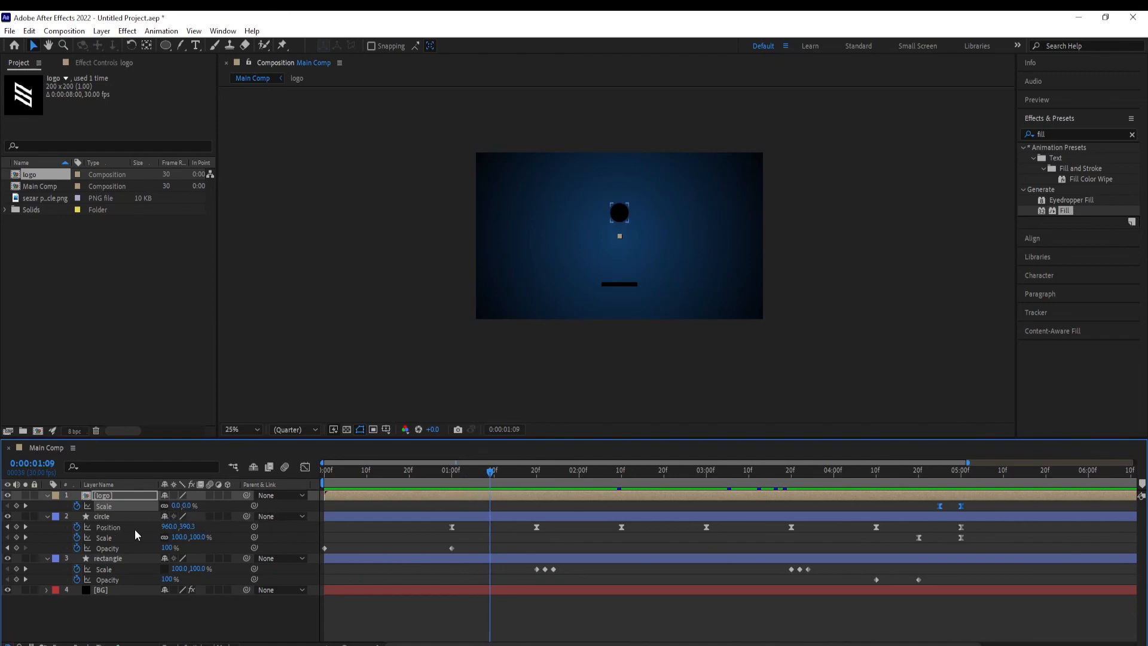
left_click(113, 518)
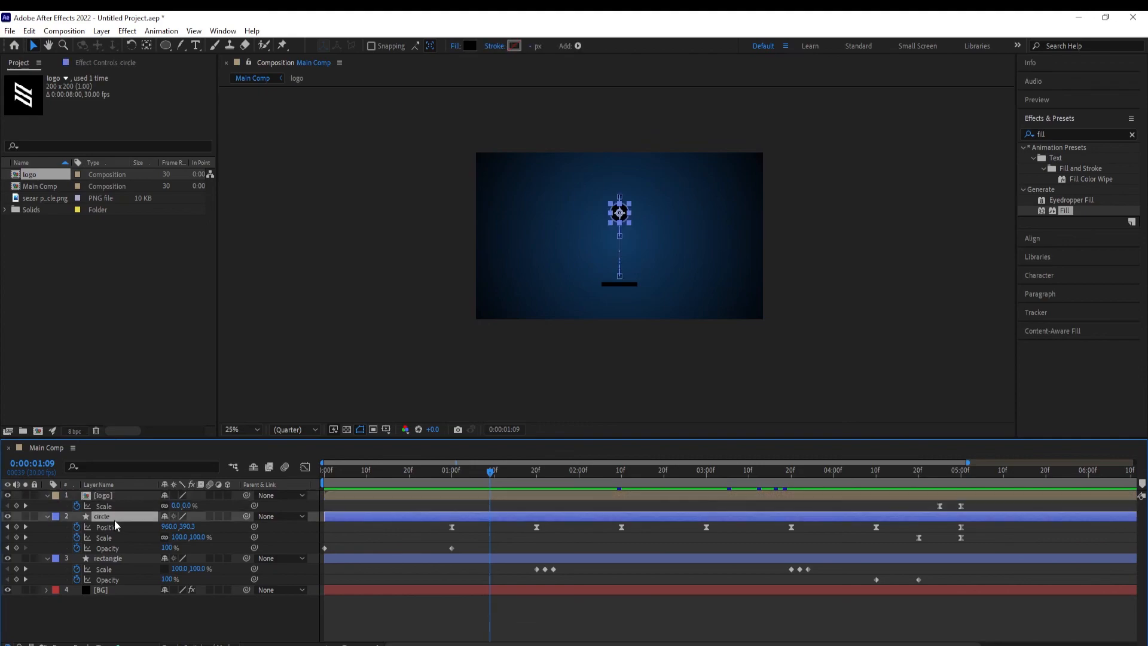
left_click(209, 518)
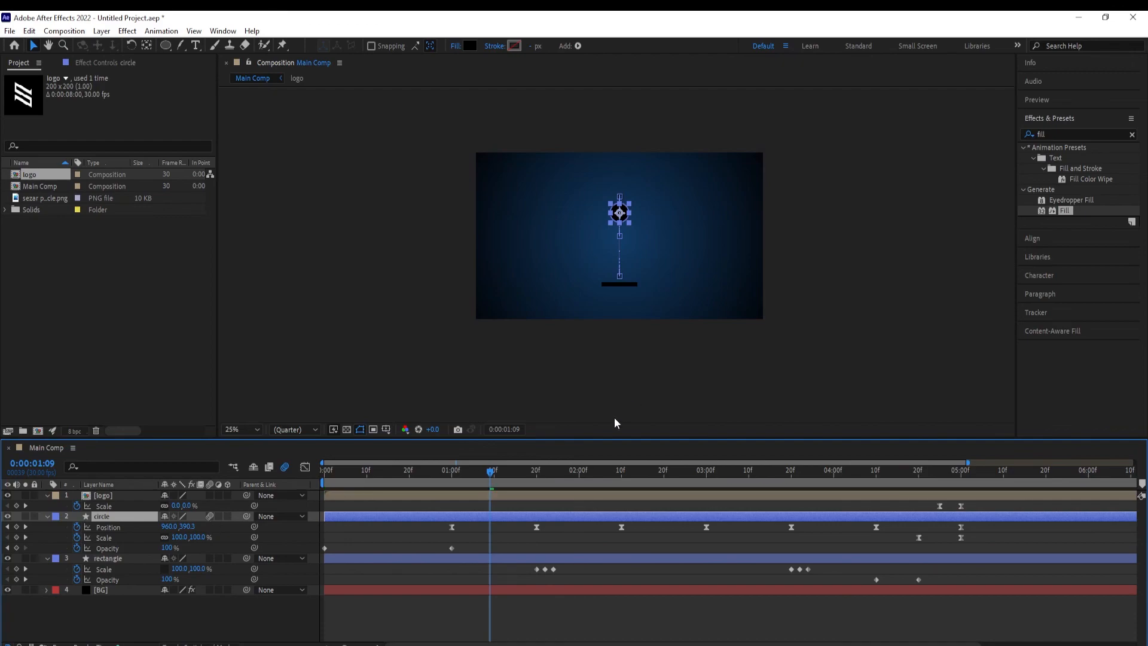
left_click(544, 508)
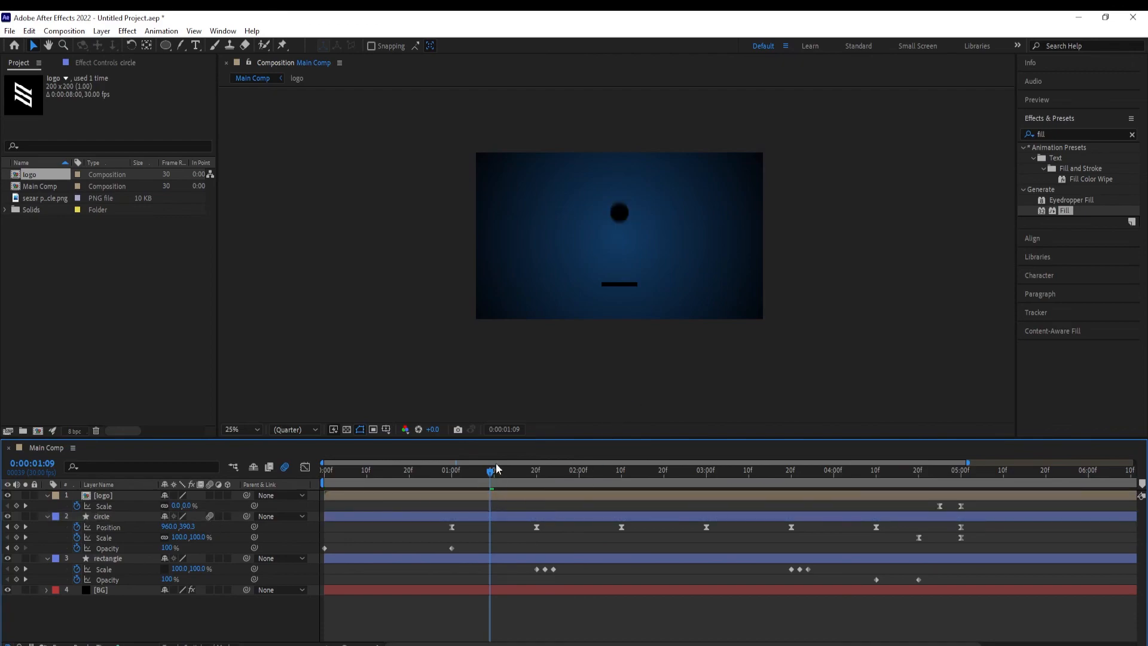
Compare the circle with motion blur off and back on, and play the animation from 0:00:00:00
left_click(209, 518)
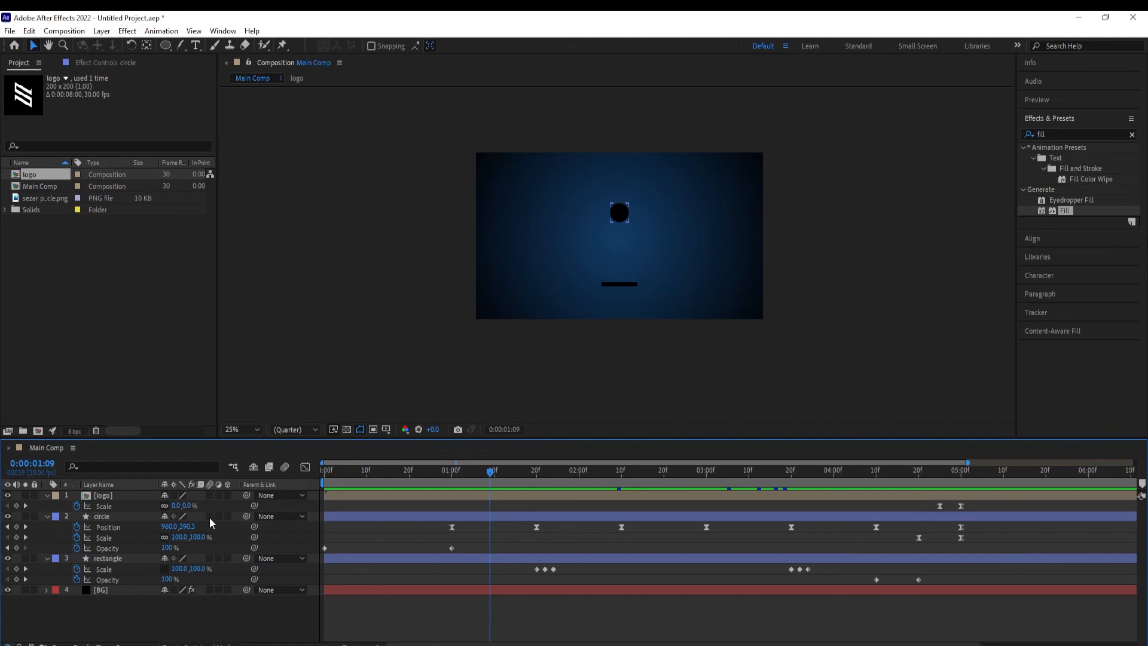
left_click(209, 518)
left_click_drag(489, 473, 324, 478)
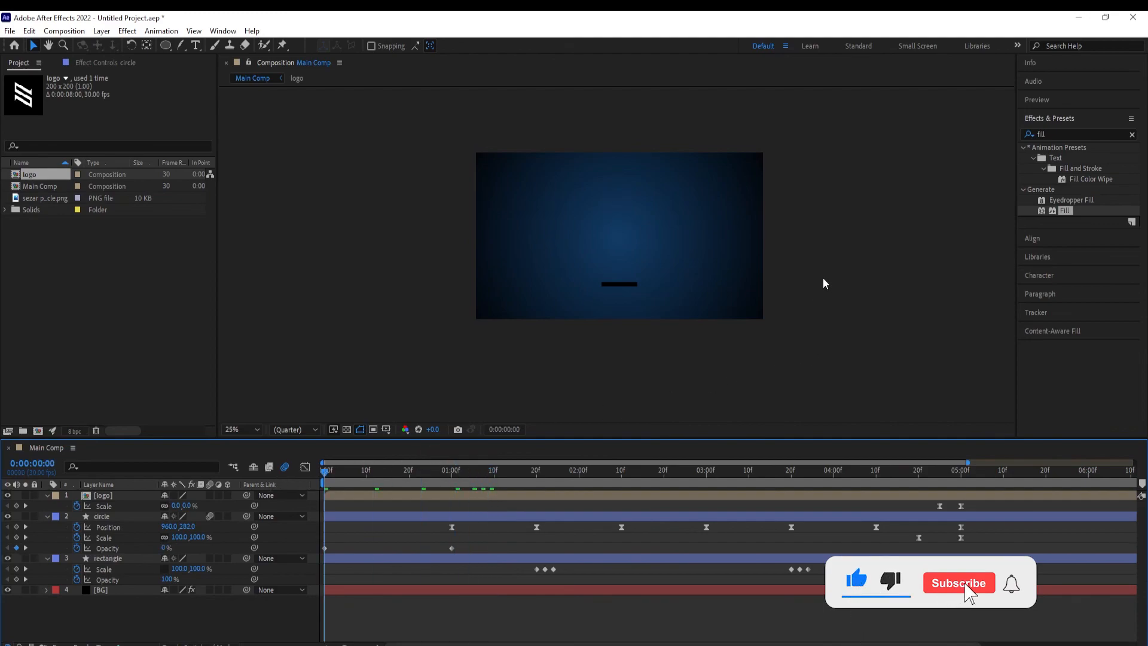
key("space")
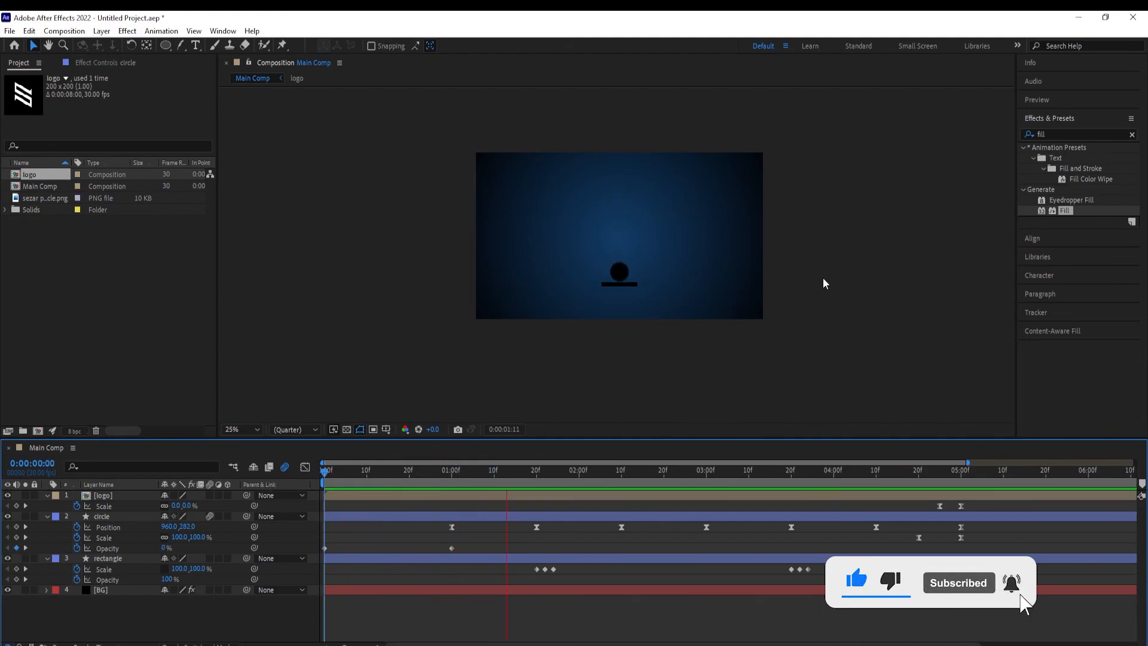